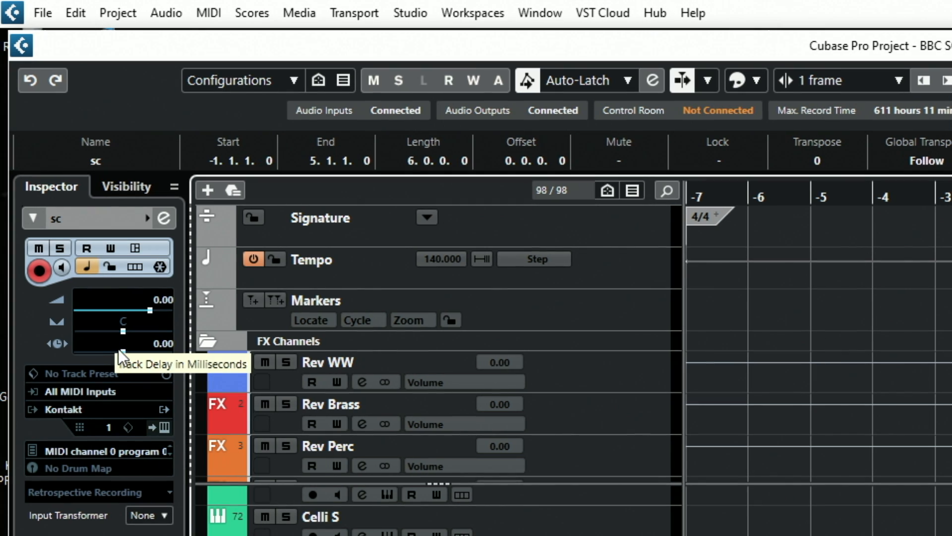
Step: Try a track delay of -70 ms on the sc track and play back the part
left_click(159, 342)
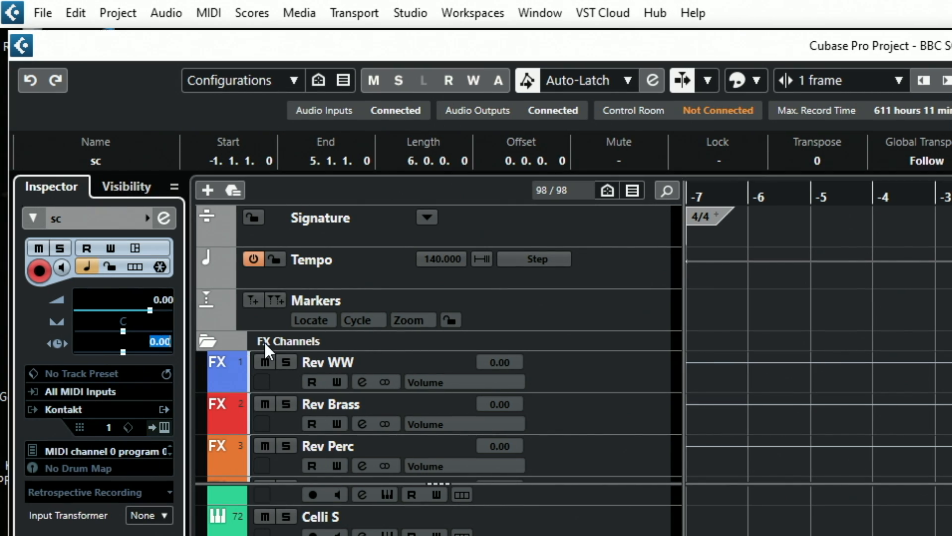
type("-70")
key("Return")
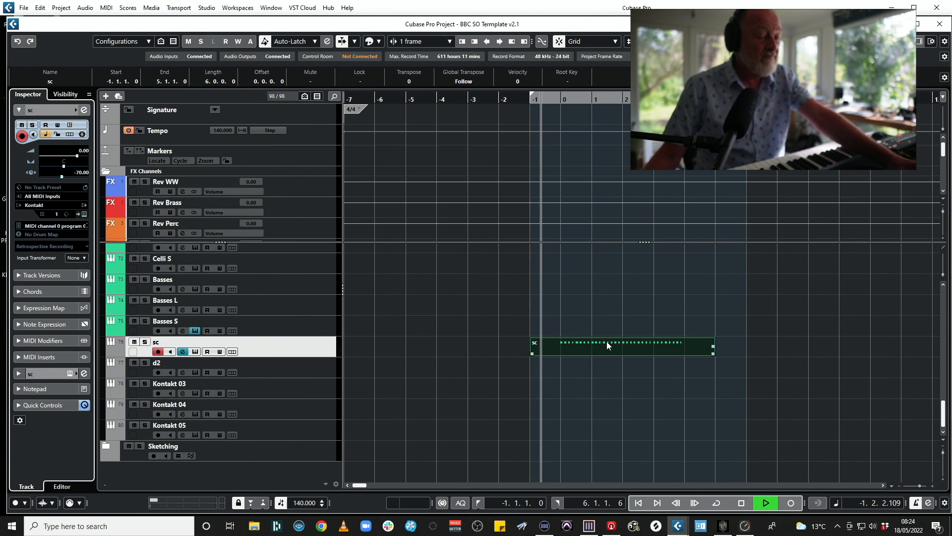
key("space")
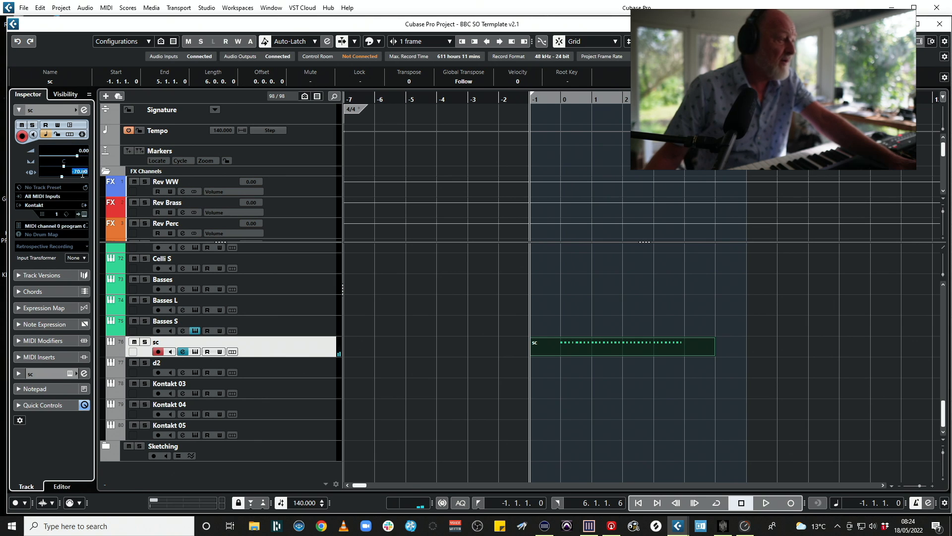
Step: Set the sc track's delay to -50 ms and play the part to check its timing
type("-5")
key("Return")
type("0")
key("Return")
key("space")
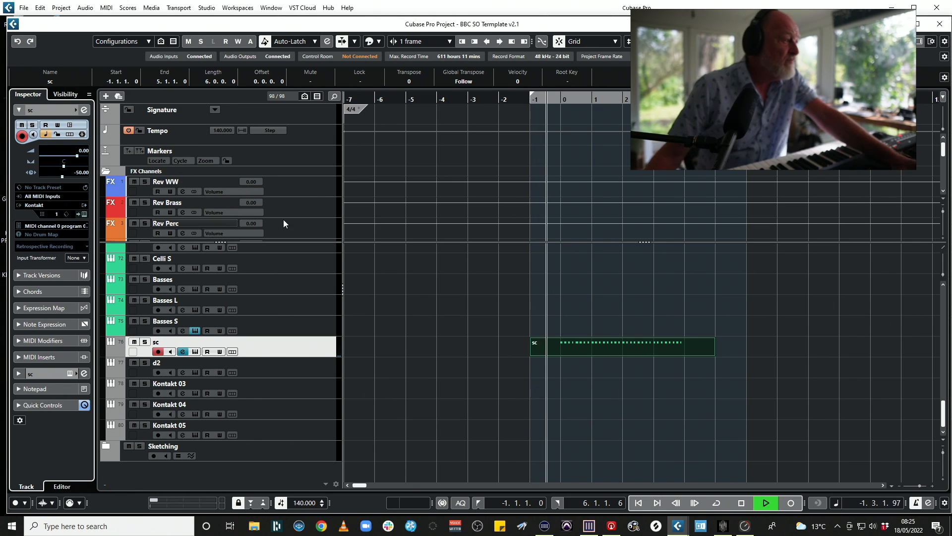
left_click(603, 349)
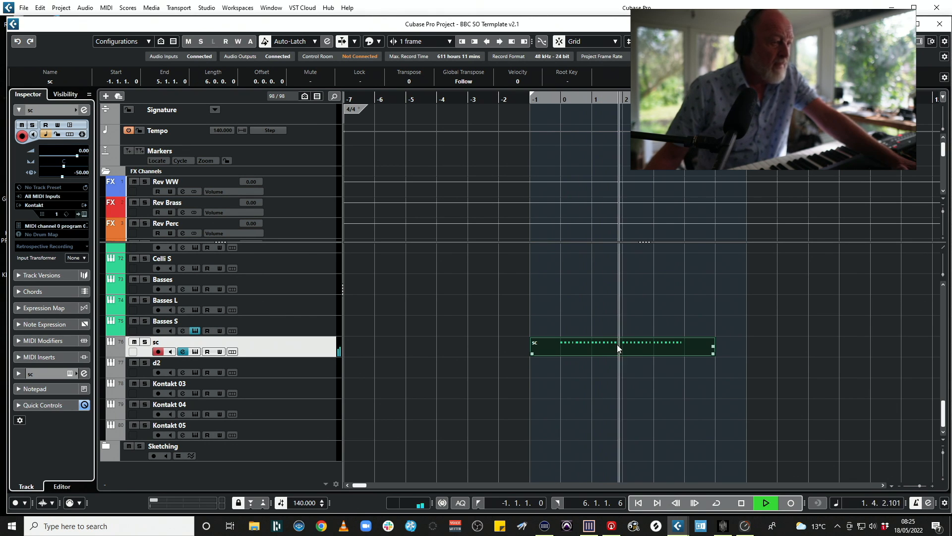
key("space")
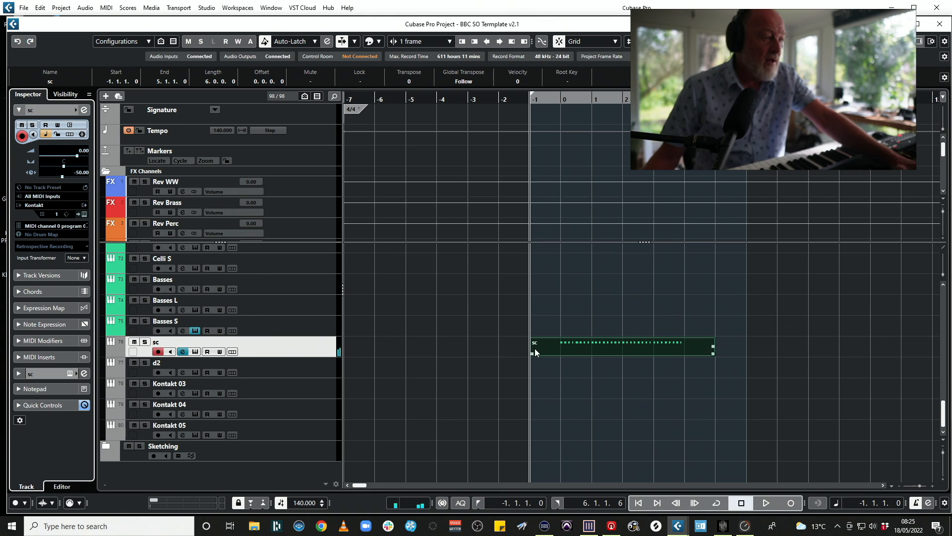
Step: Trim the sc part to four bars starting at bar 0 and repeat it along the track to bar 20
left_click_drag(533, 352, 563, 351)
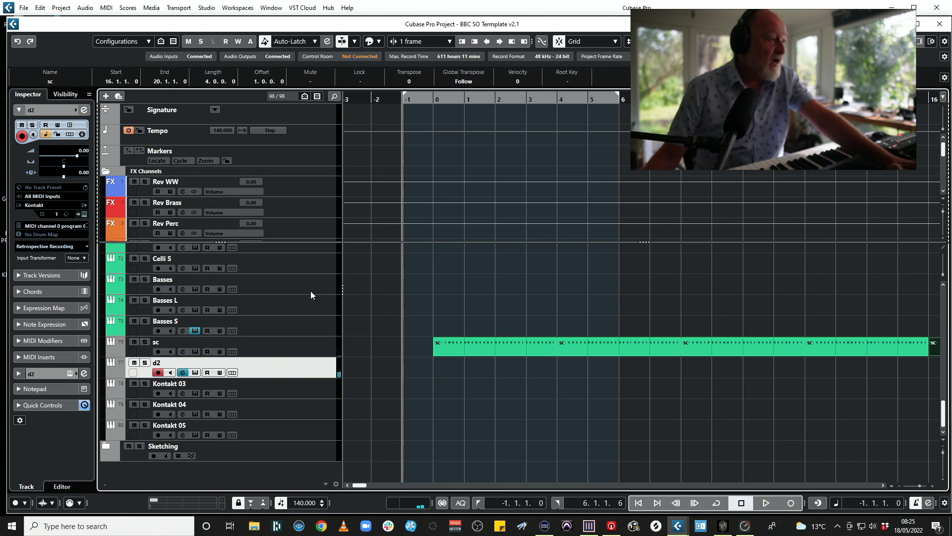
Step: Record a part on the Celli Leg track and copy it, trimmed to start at bar 1, to the Basses L track
scroll(318, 295, "up", 3)
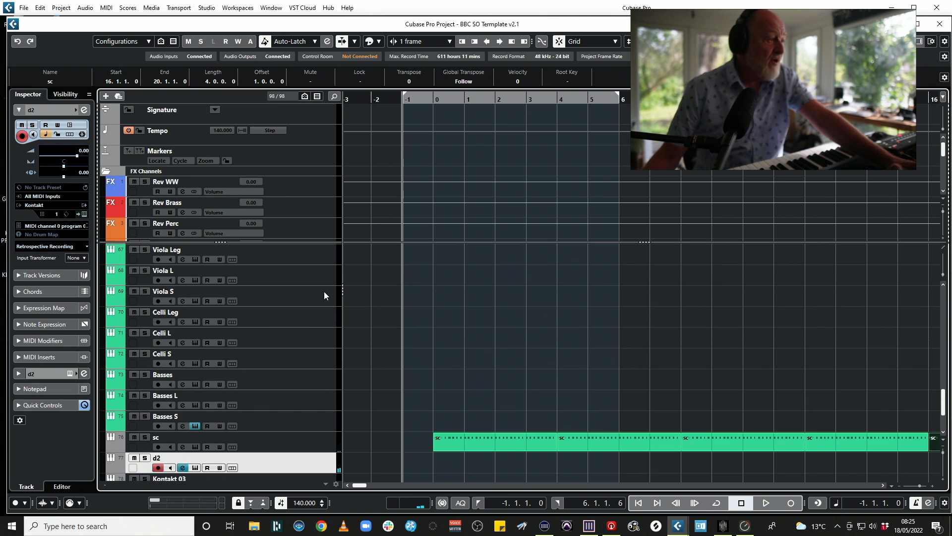
left_click(303, 323)
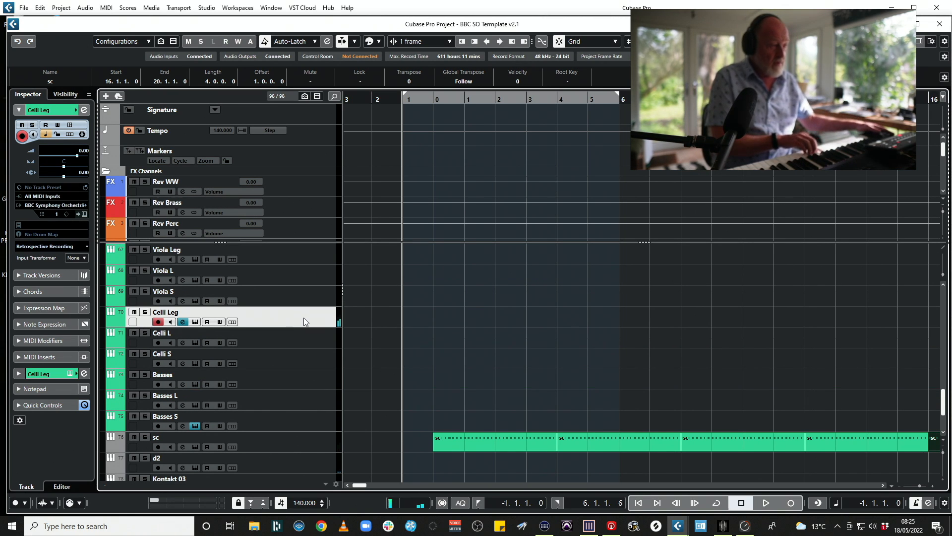
key("KP_Multiply")
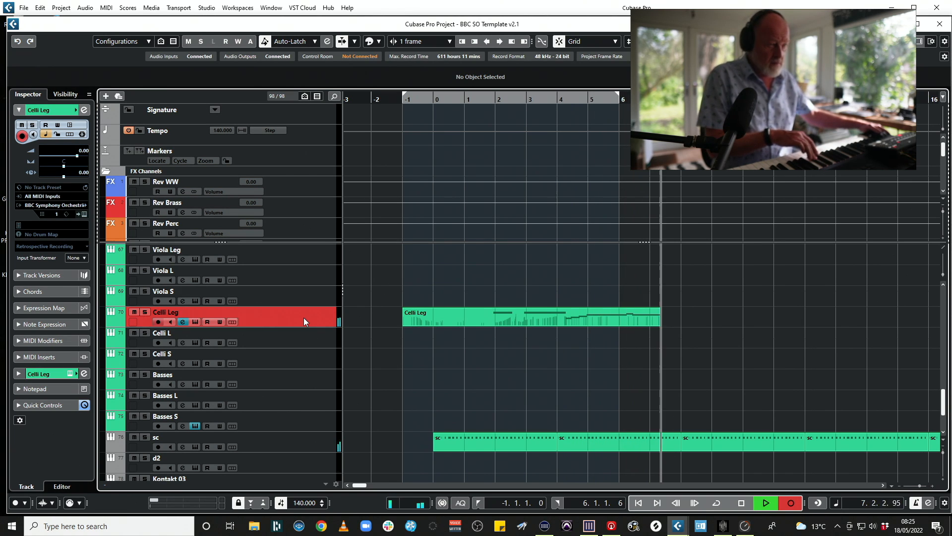
key("space")
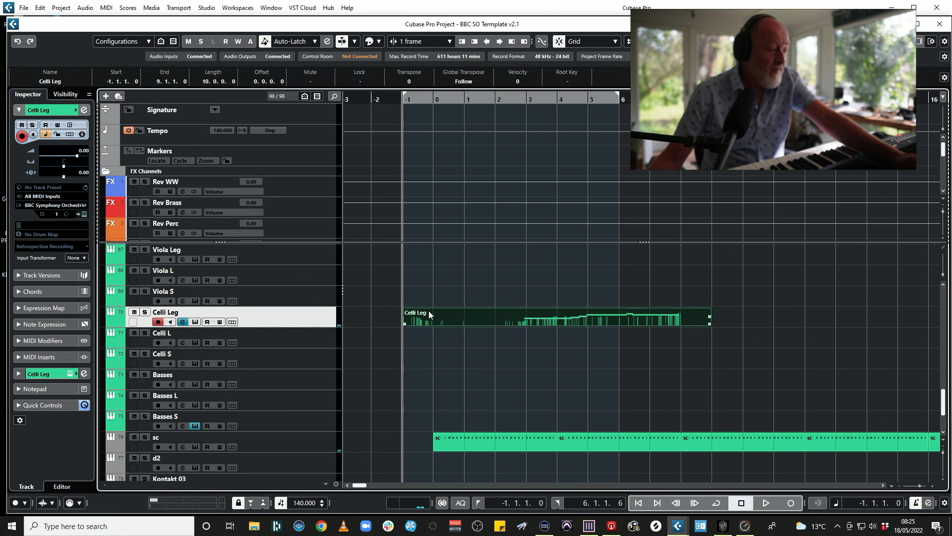
left_click_drag(430, 313, 433, 400)
Step: Load the Tyrolean Harp instrument into the Kontakt instance on the Kontakt 03 track
scroll(373, 378, "up", 12)
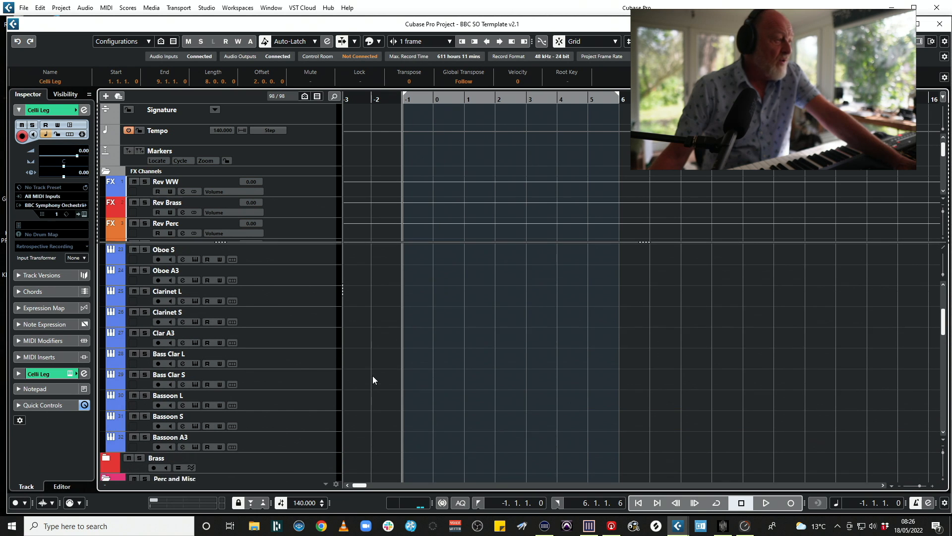
scroll(373, 377, "up", 6)
scroll(372, 378, "down", 15)
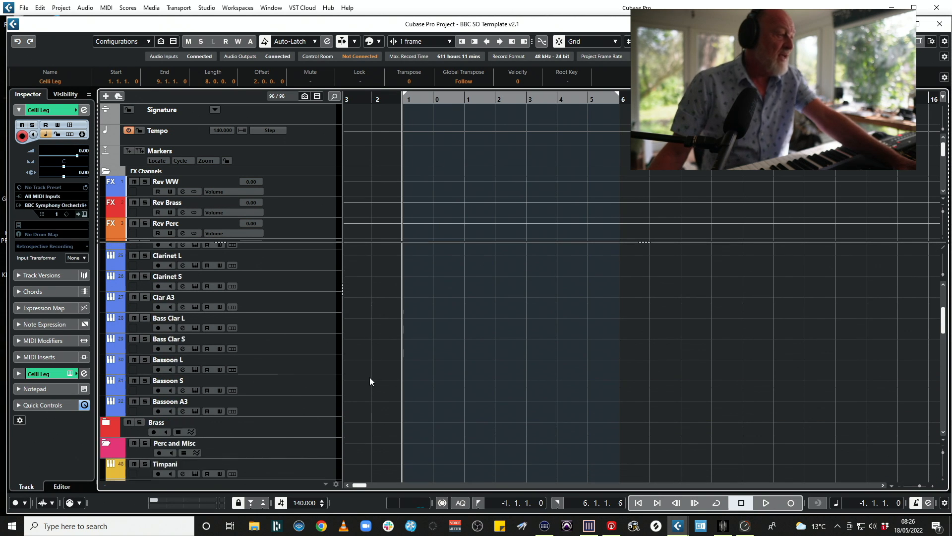
scroll(367, 380, "down", 5)
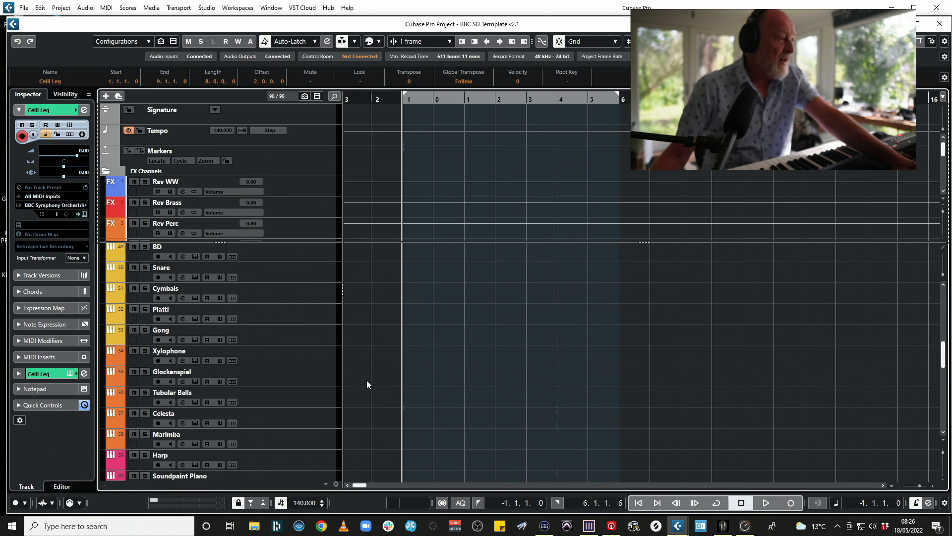
scroll(354, 383, "down", 2)
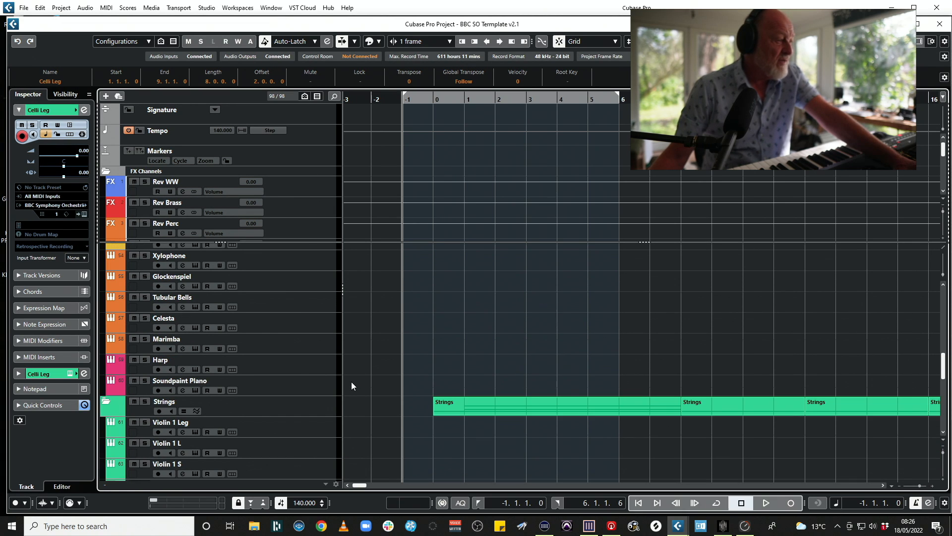
scroll(345, 374, "down", 5)
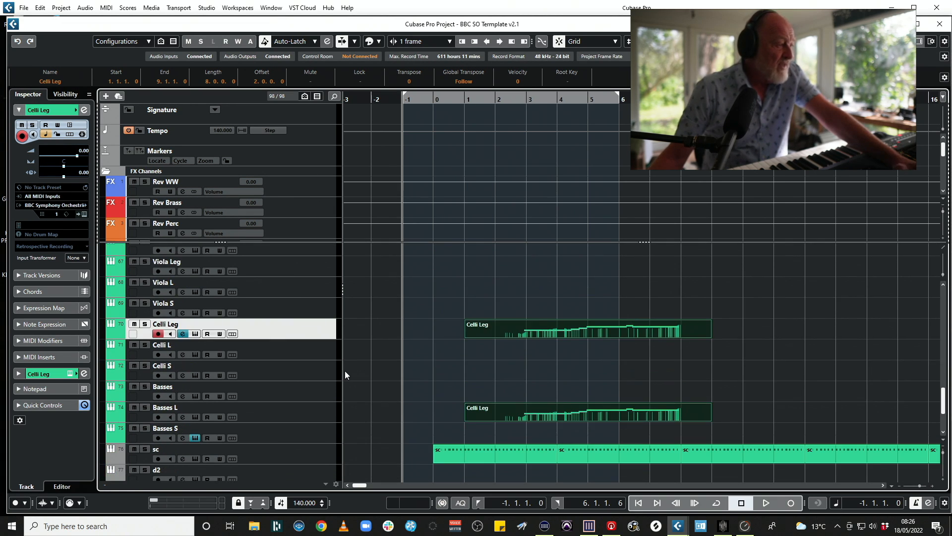
scroll(344, 372, "down", 4)
left_click(300, 390)
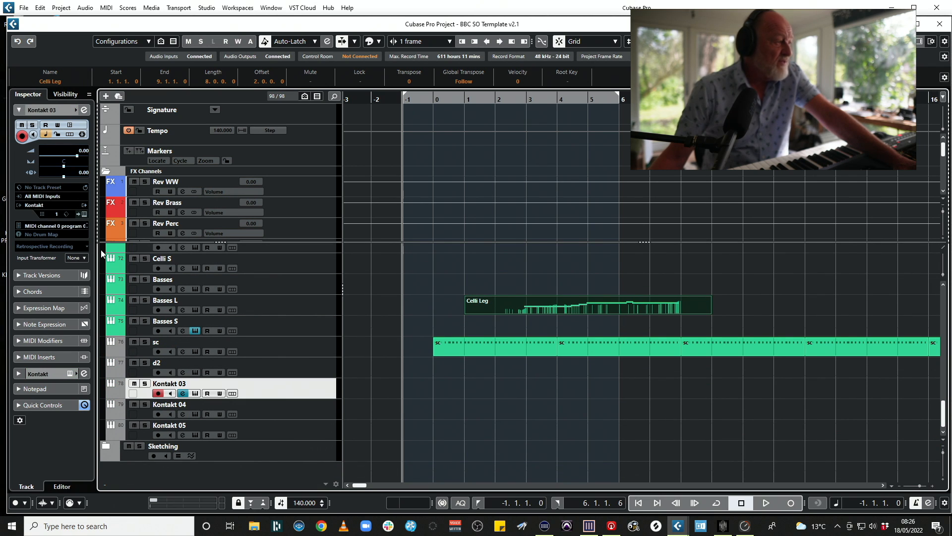
left_click(84, 215)
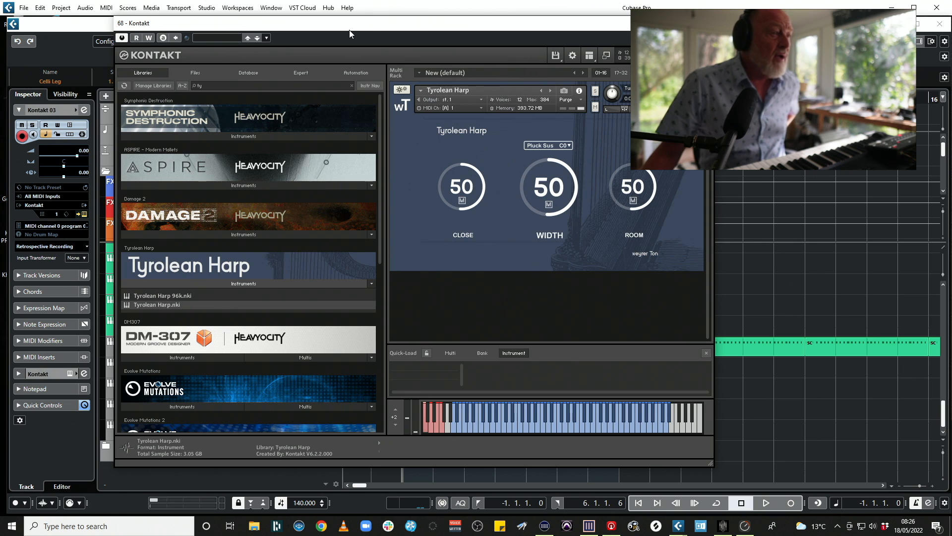
left_click_drag(351, 29, 379, 0)
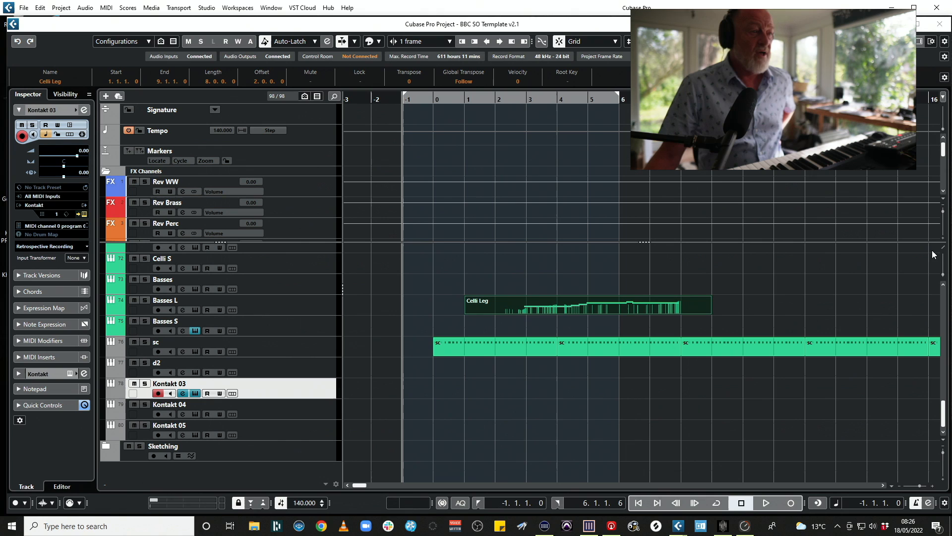
Step: Rename the Kontakt 03 track as ty
double_click(223, 384)
type("ty")
key("Return")
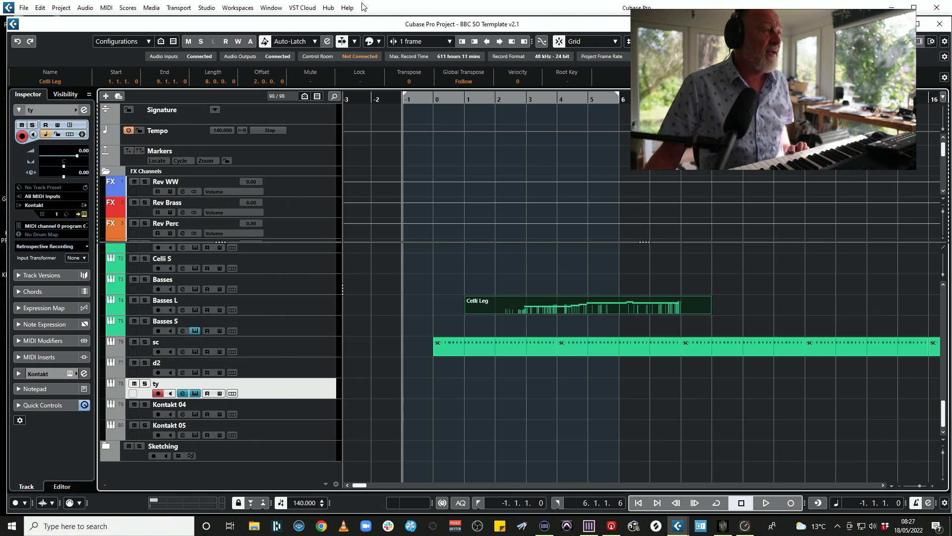
Step: Open MixConsole 3 and add a send to Rev Piano Harp on the ty channel
left_click(241, 9)
mouse_move(207, 8)
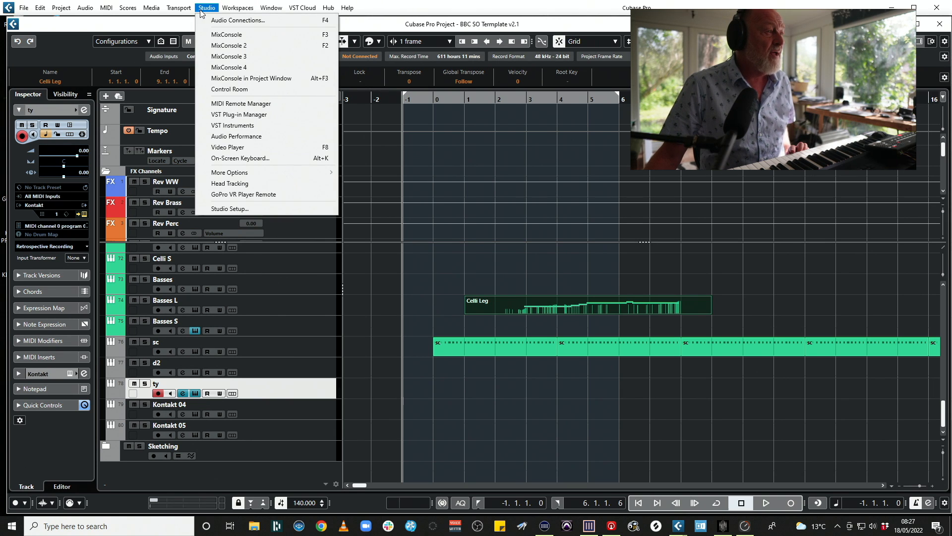
left_click(216, 49)
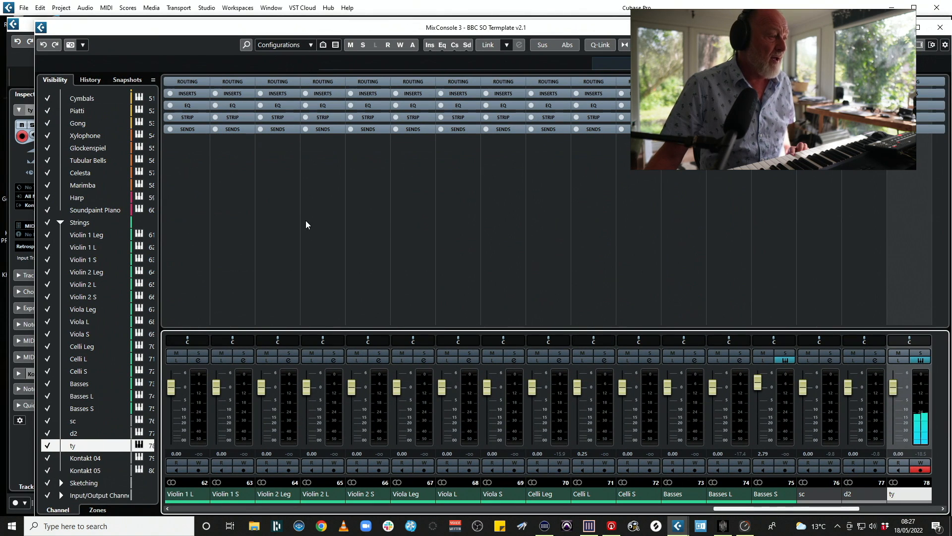
left_click(918, 130)
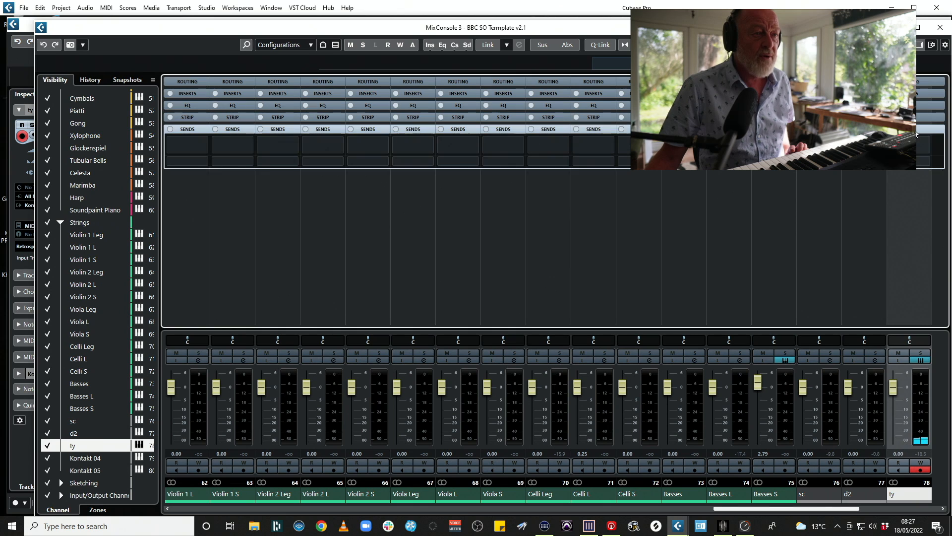
left_click(917, 146)
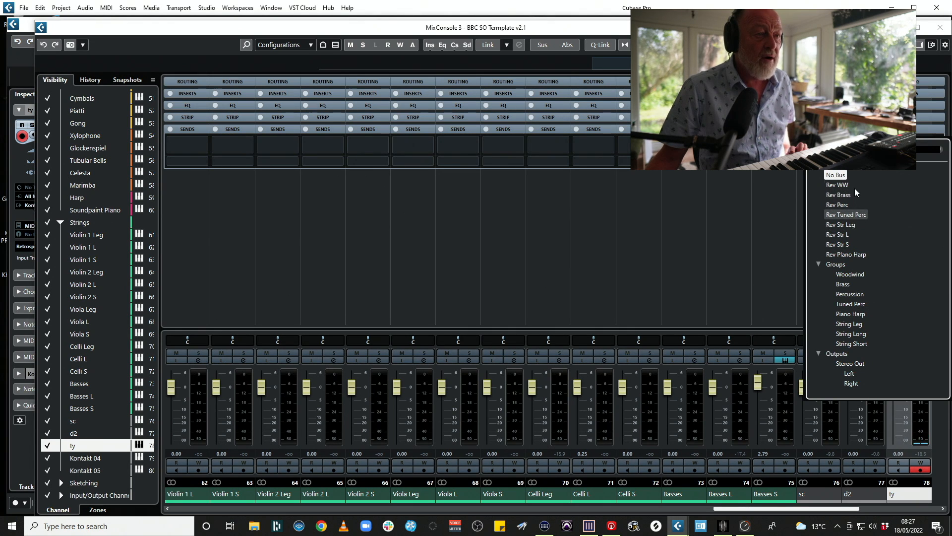
left_click(856, 253)
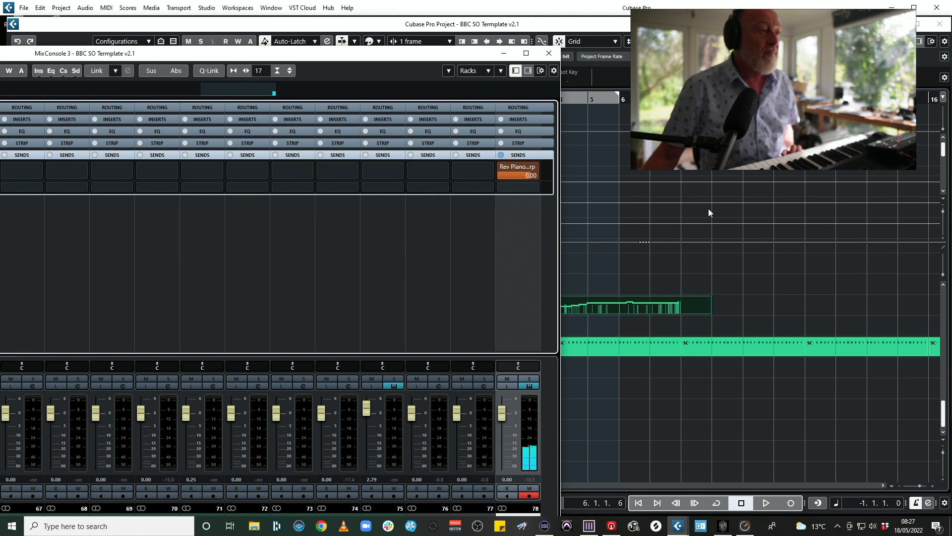
Step: Insert H-Delay Stereo in the ty channel's second insert slot and open its editor
left_click(520, 119)
left_click_drag(523, 146, 524, 144)
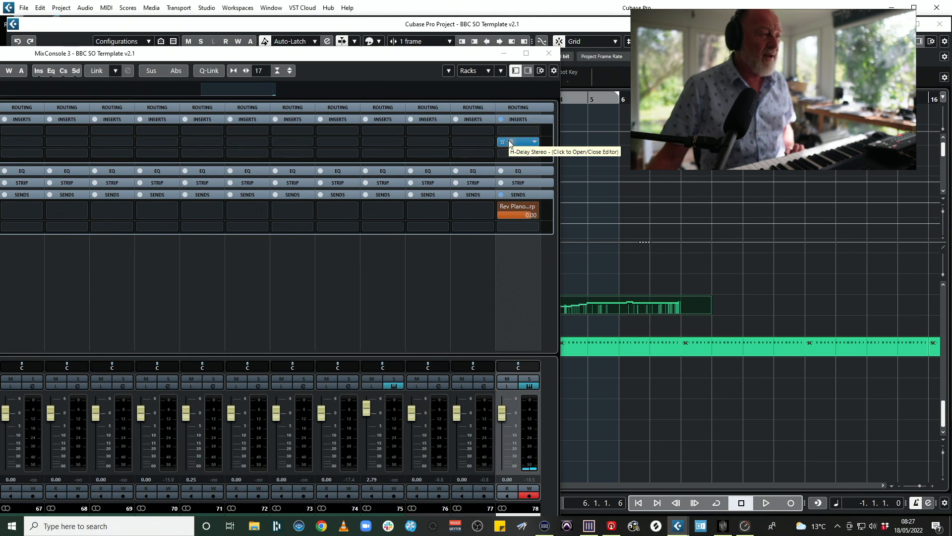
left_click(512, 143)
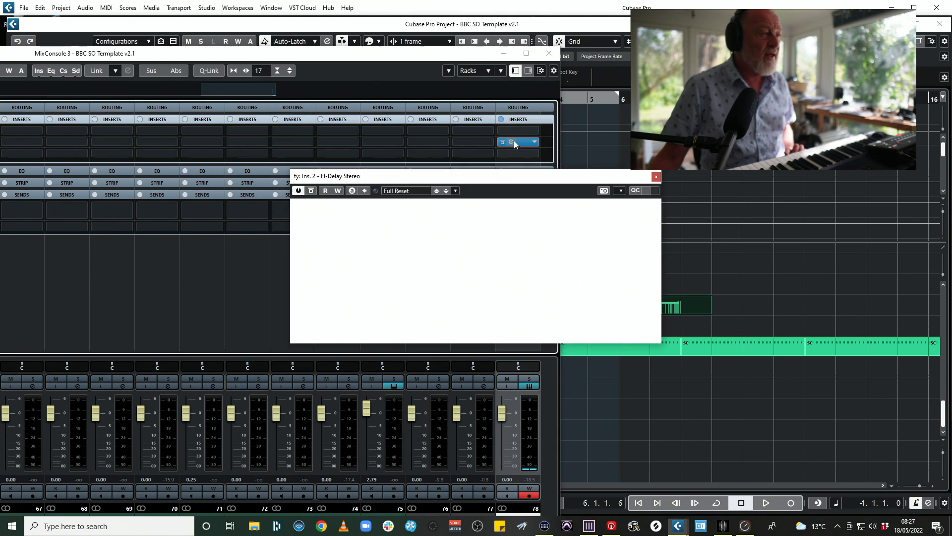
Step: Enable ping-pong in H-Delay, set its dry/wet mix to 25, and close the plug-in and mixer windows
left_click_drag(506, 178, 457, 184)
left_click(419, 227)
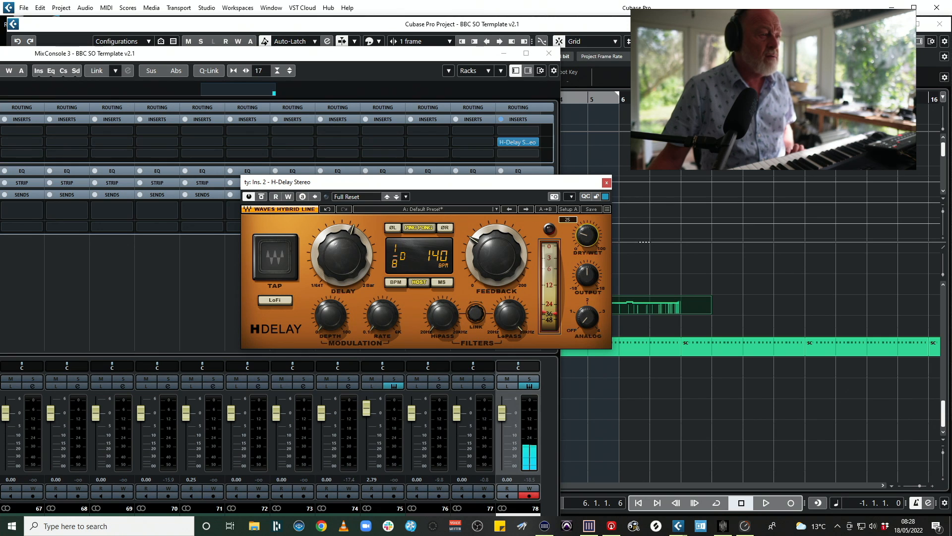
left_click_drag(582, 224, 581, 221)
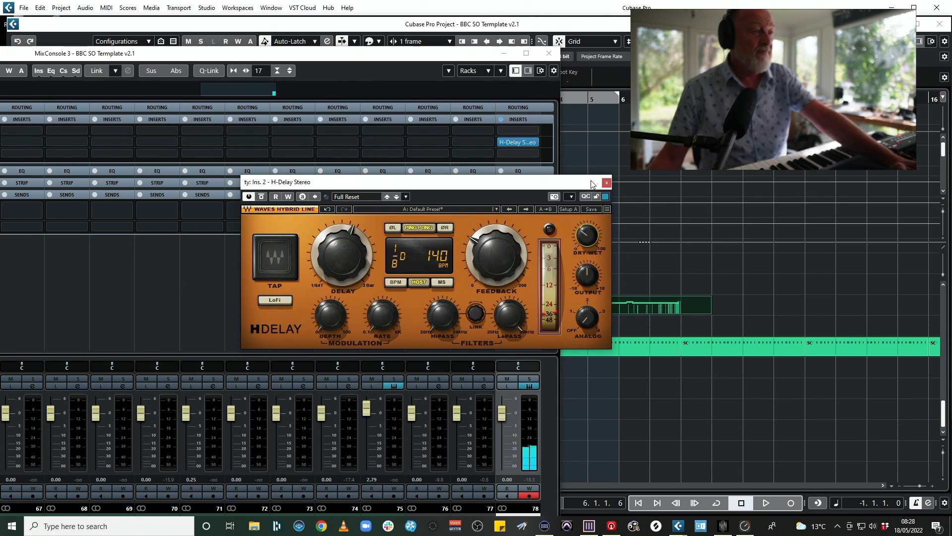
left_click(605, 183)
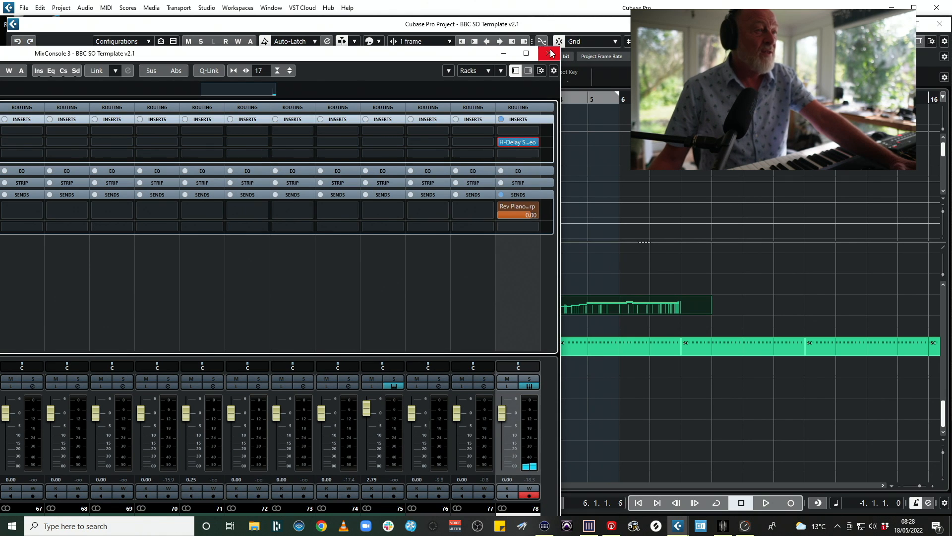
left_click(548, 53)
Step: Perform a harp part during playback and capture it as a MIDI part on the ty track
key("space")
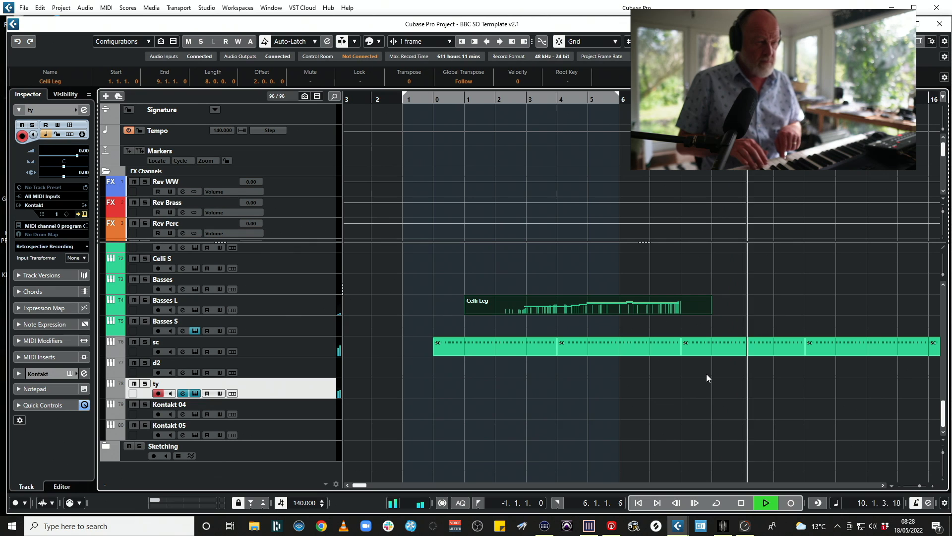
key("space")
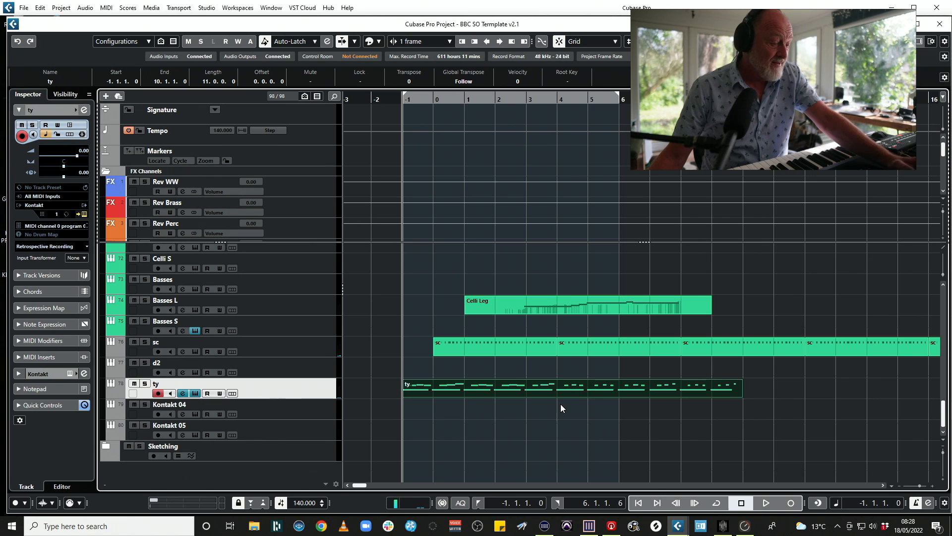
Step: Move the ty part one bar later to start at bar 0 and audition it with the other tracks
left_click_drag(483, 389, 512, 393)
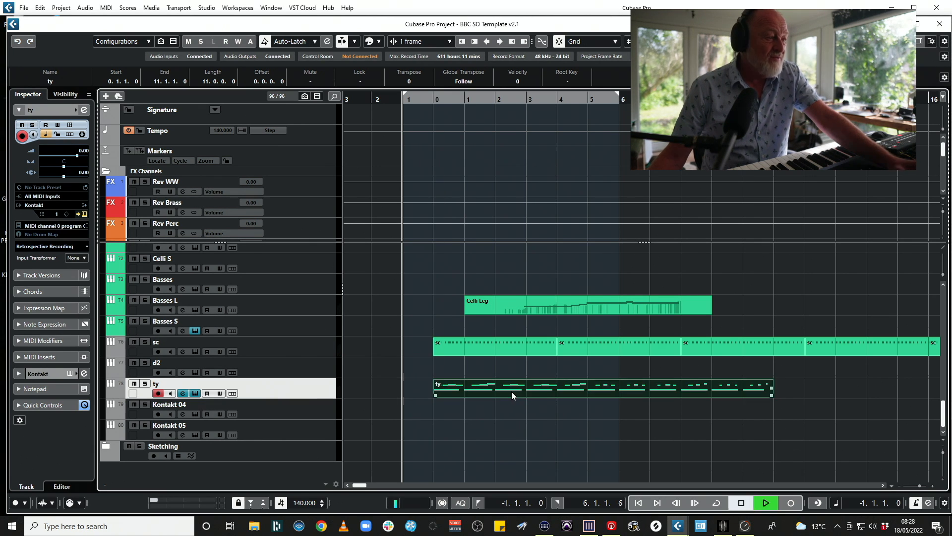
key("space")
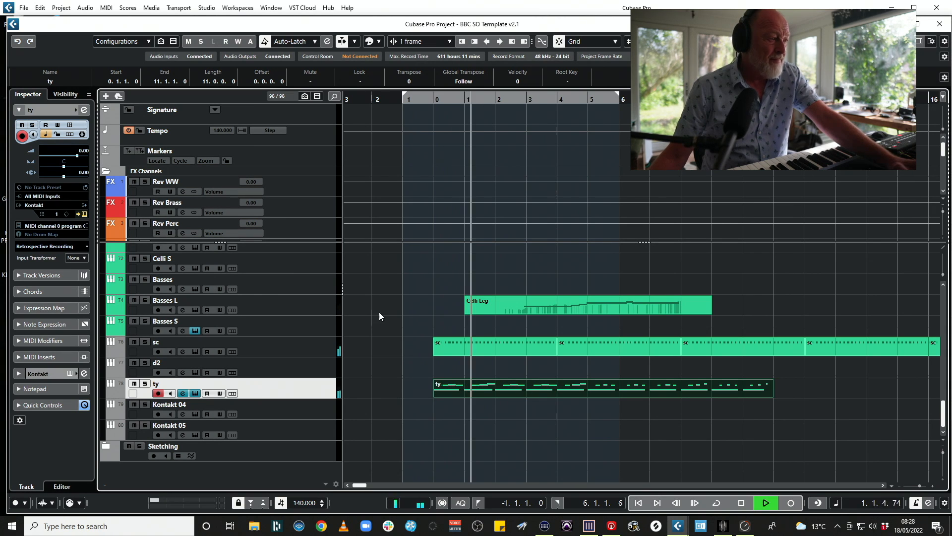
key("space")
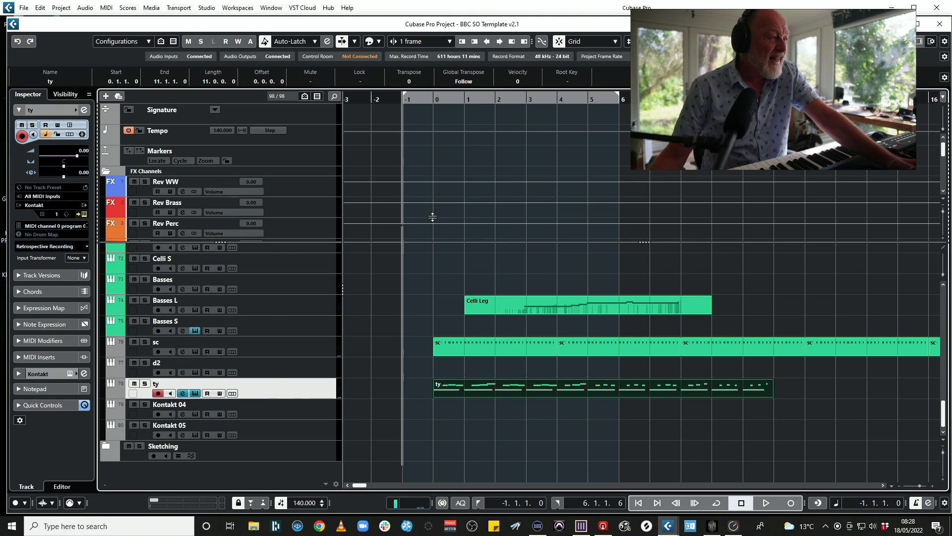
Step: Enlarge the lower track area by raising the divider below the FX channels and look through its tracks
left_click_drag(433, 217, 431, 228)
scroll(419, 268, "up", 10)
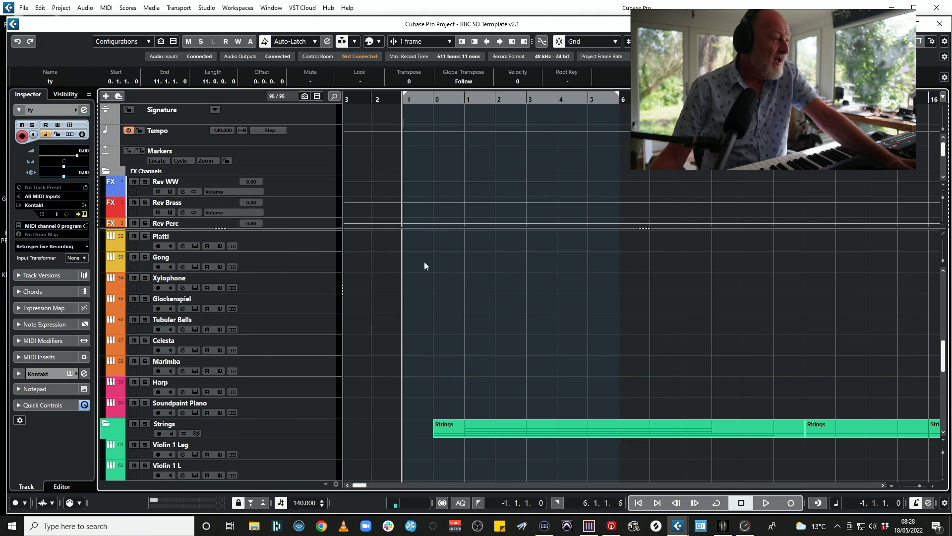
scroll(422, 262, "down", 1)
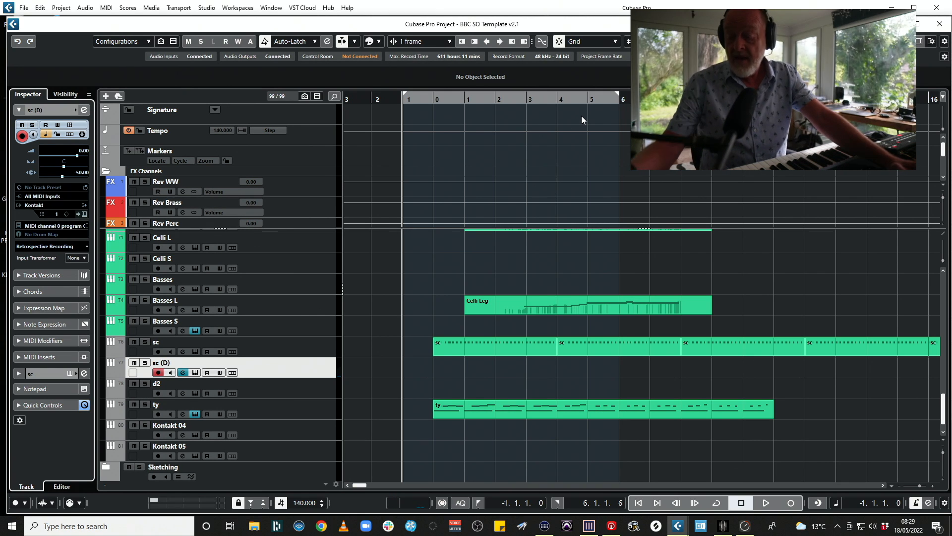
Step: Record a rhythmic part on the duplicated sc (D) track starting at bar 6
key("KP_2")
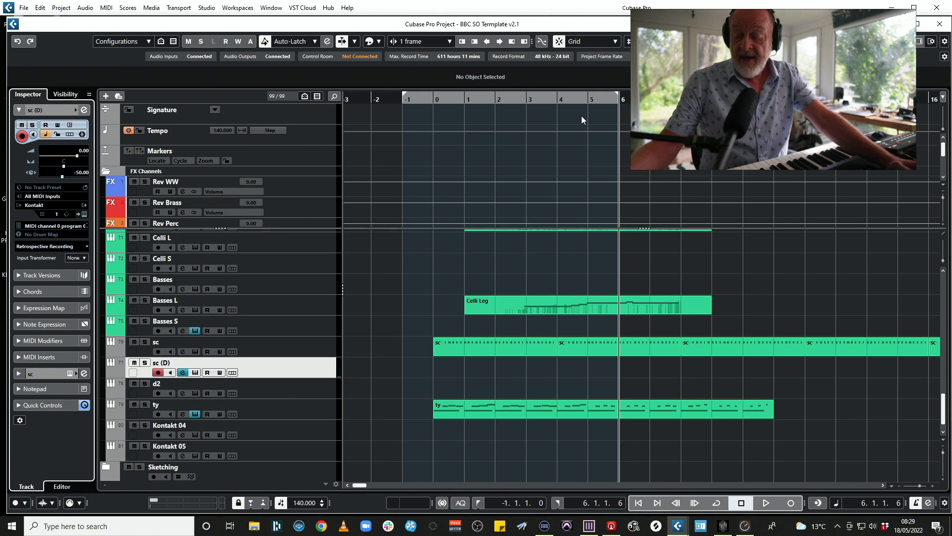
key("KP_Multiply")
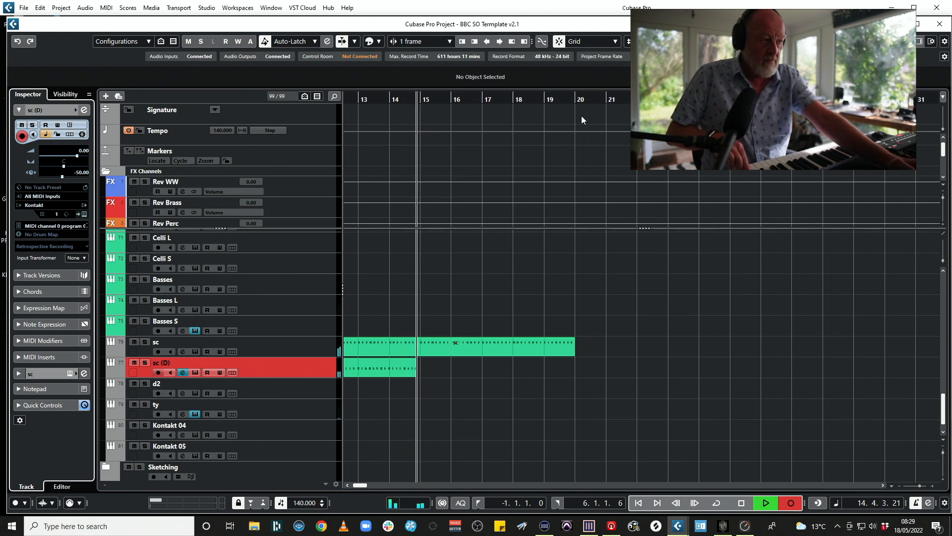
key("space")
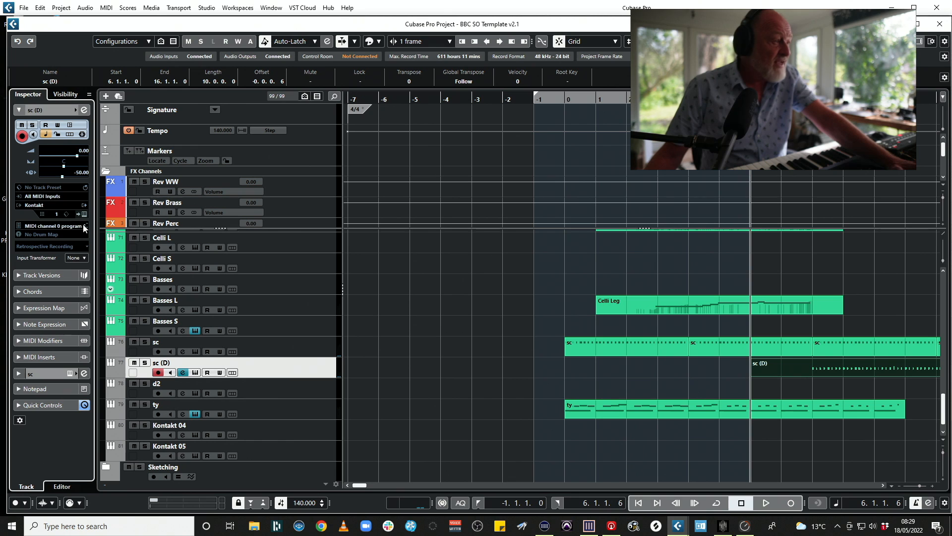
Step: Duplicate the ty part so the copy follows at bar 11, and select the d2 track to try its sounds
left_click(770, 409)
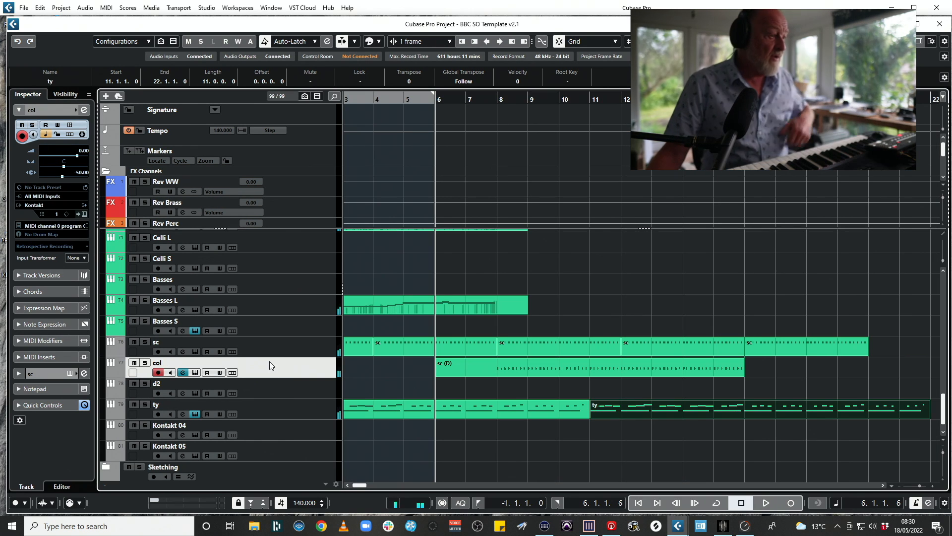
left_click(294, 389)
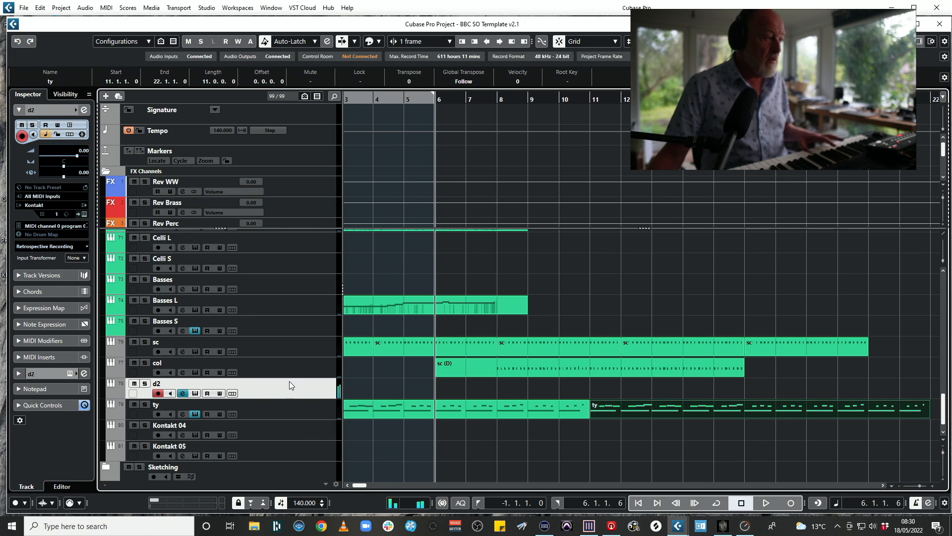
Step: Load Bomber 1 ENS from the STRIKEFORCE library in Kontakt on the Kontakt 04 track and close the plug-in window
left_click(272, 430)
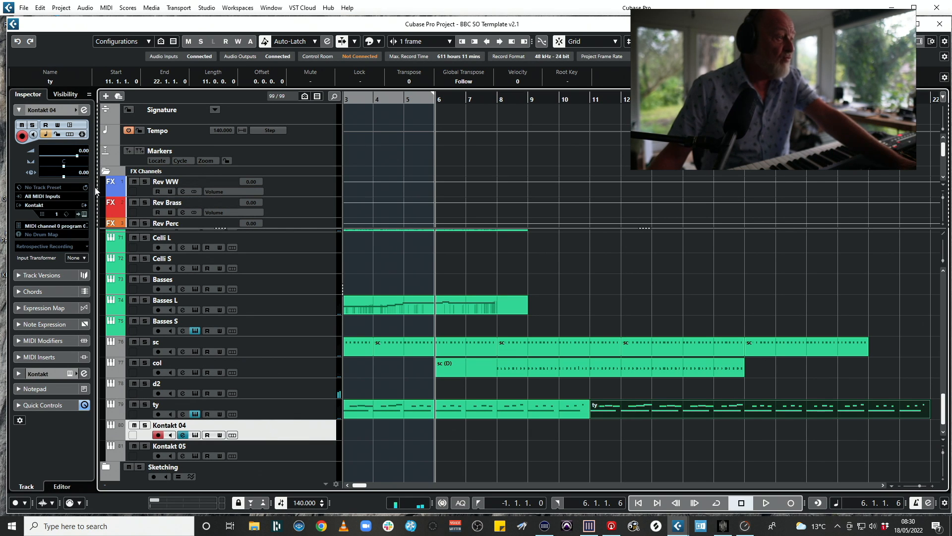
left_click(85, 214)
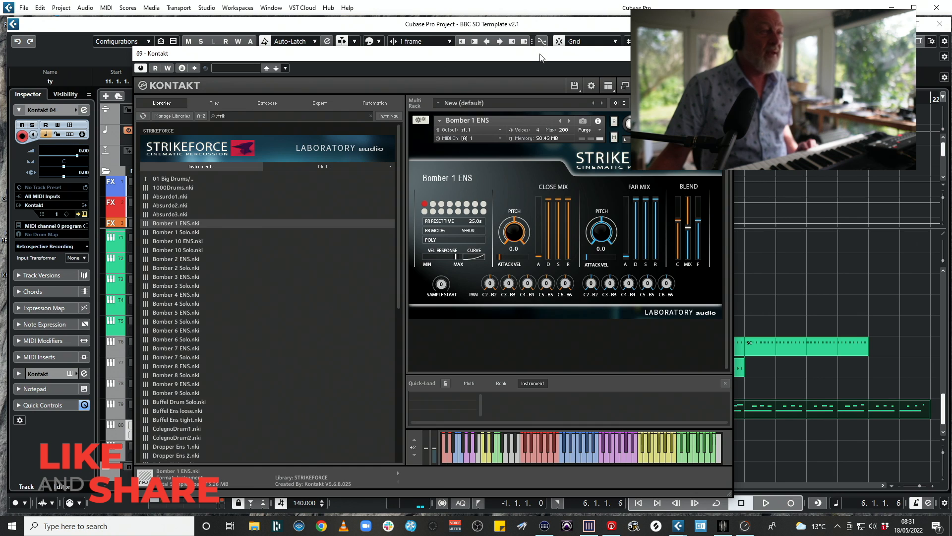
left_click(722, 54)
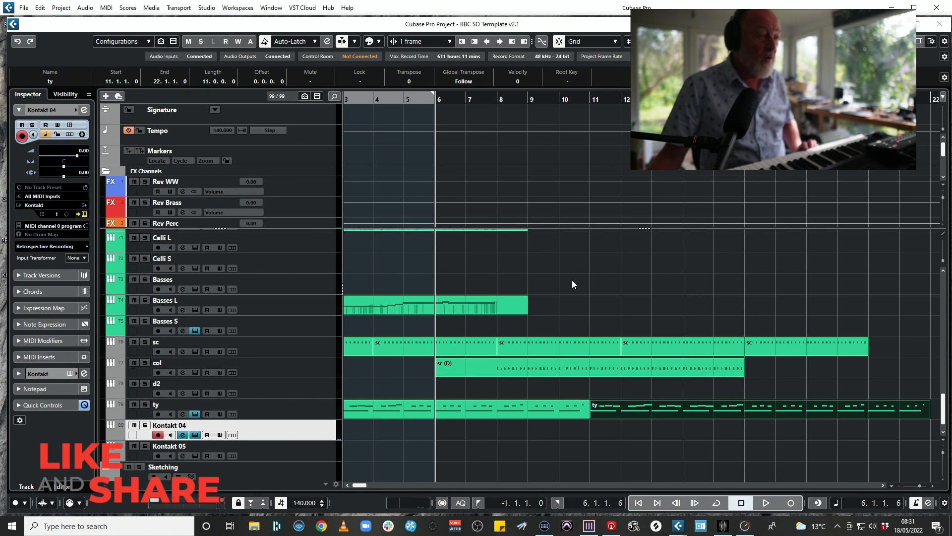
Step: Record a drum part on the Kontakt 04 track from bar 6 and trim its end to about 9.4.1
left_click(539, 137)
key("KP_Multiply")
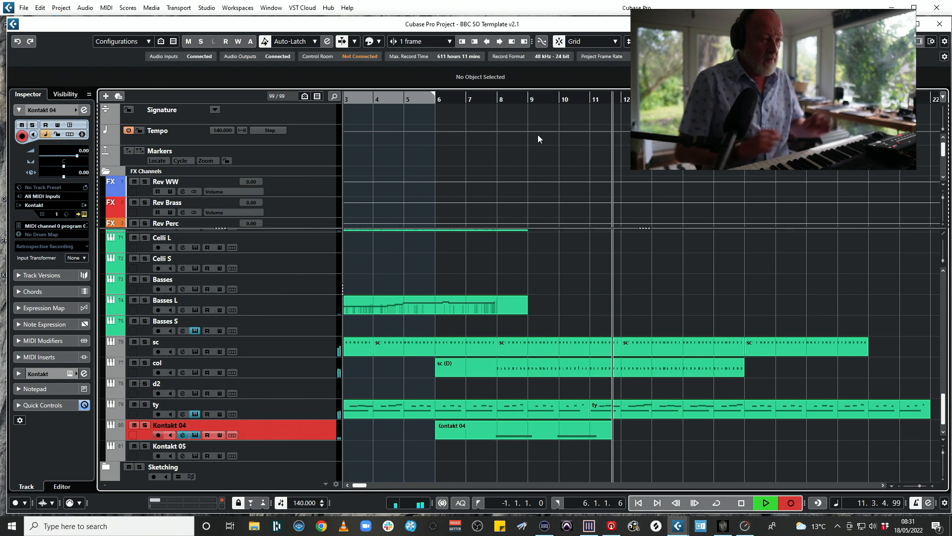
key("space")
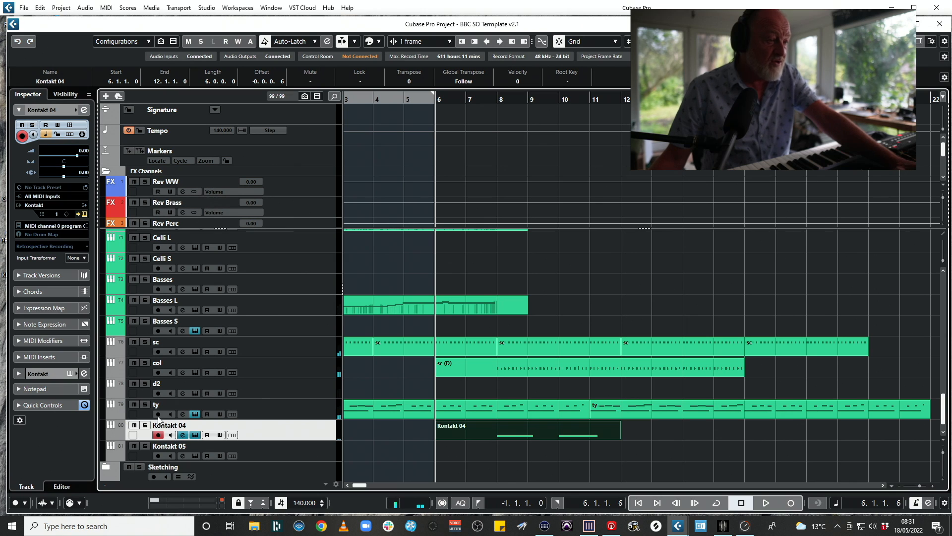
left_click_drag(619, 435, 544, 435)
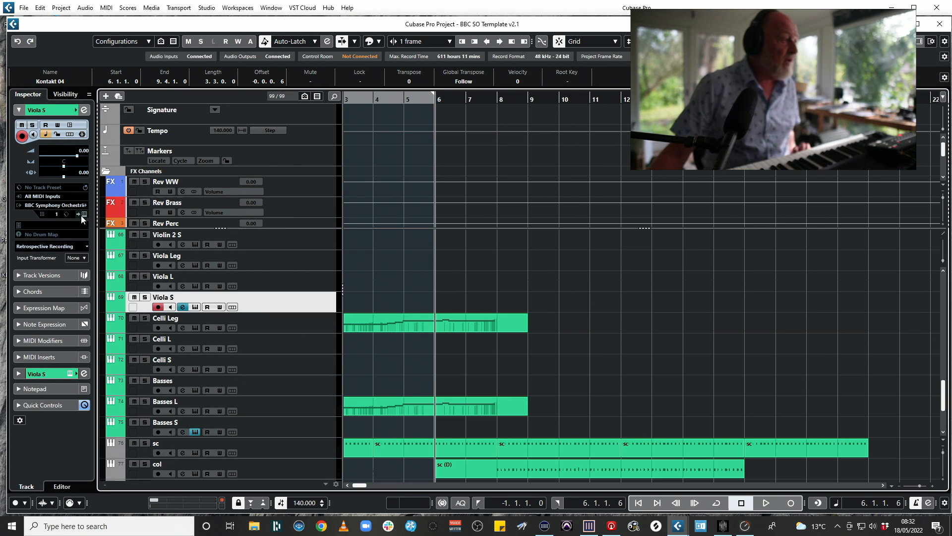
Step: Open the BBC Symphony Orchestra instrument of the Viola S track and choose the Spiccato technique for the violas
left_click(83, 215)
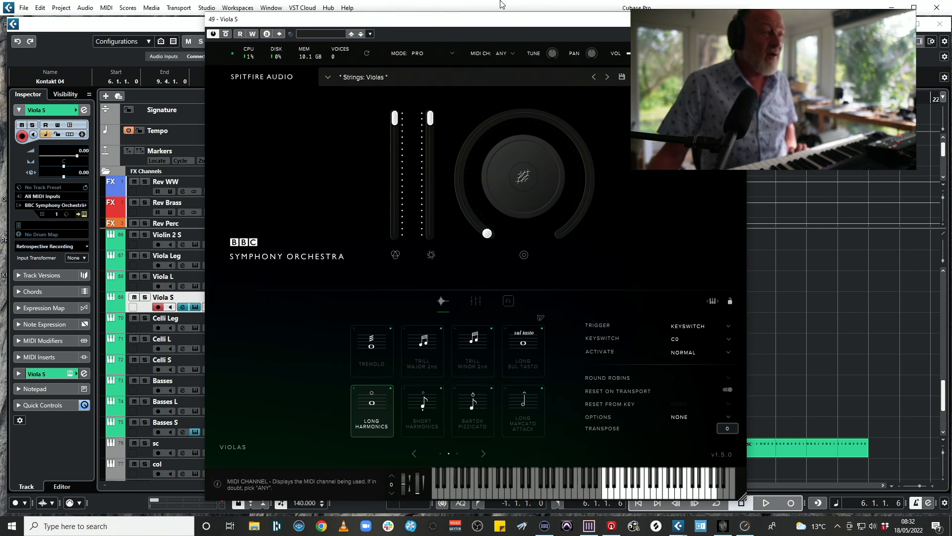
left_click_drag(496, 23, 407, 20)
left_click(334, 404)
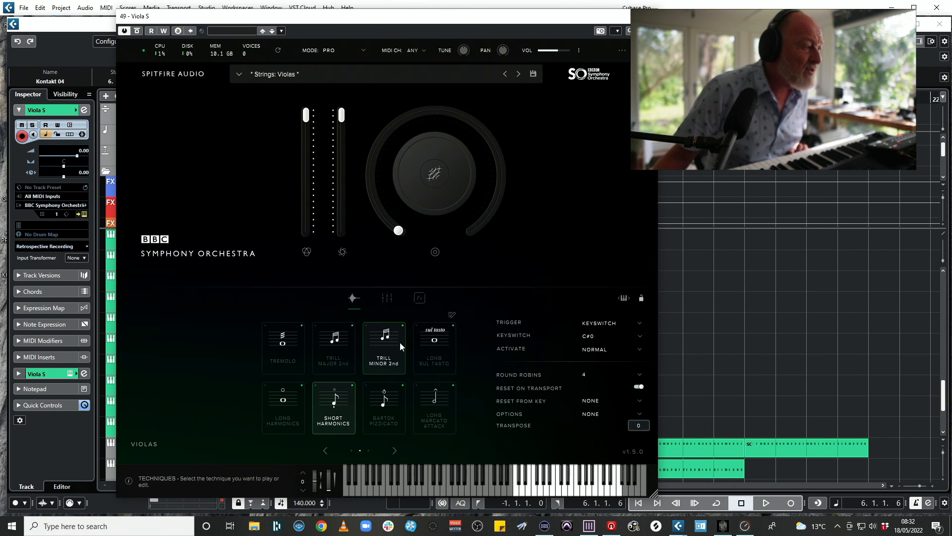
left_click(325, 451)
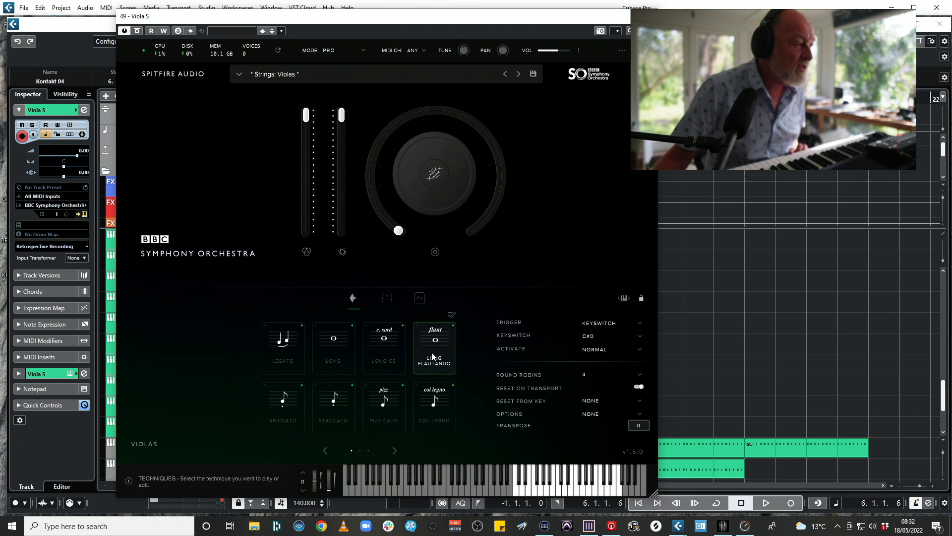
left_click(297, 403)
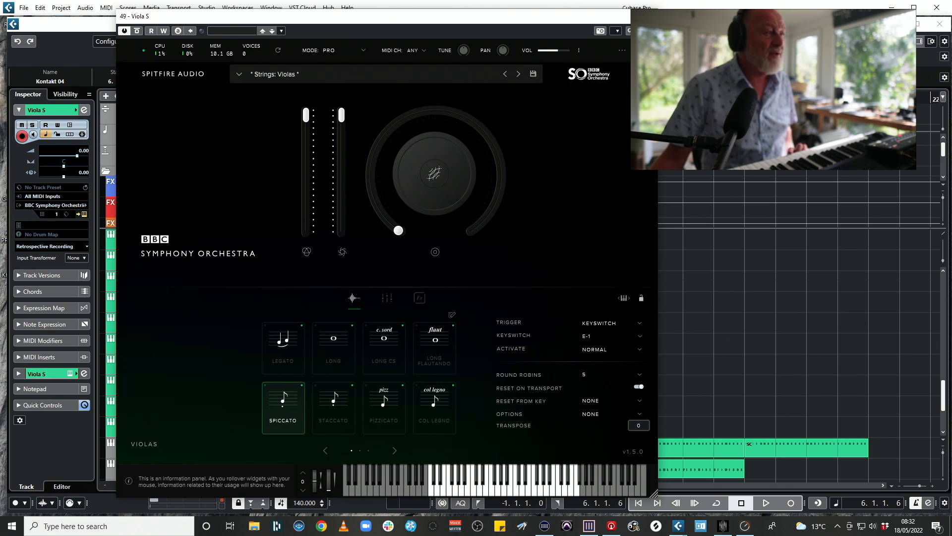
Step: Perform a spiccato viola part during playback, close the instrument window, and capture the performance as a MIDI part on the Viola S track
key("space")
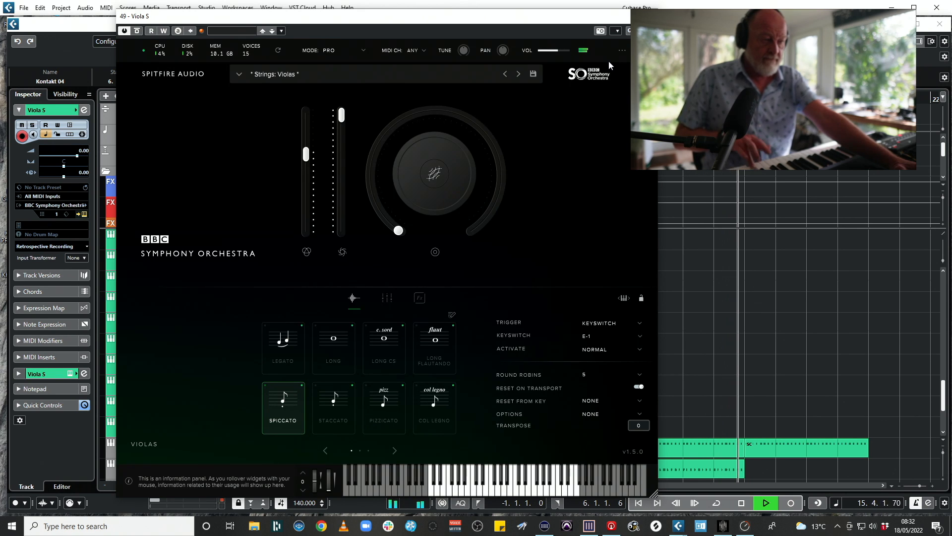
key("space")
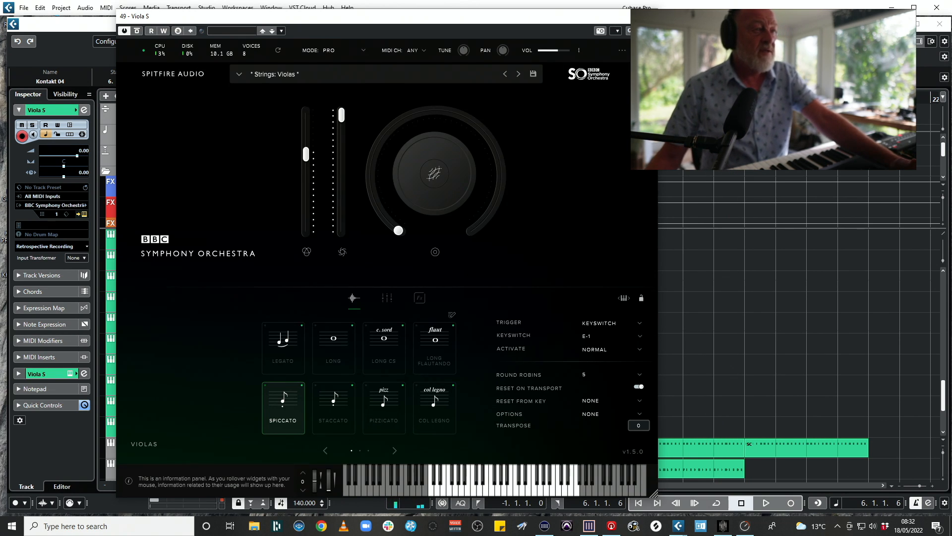
left_click(646, 17)
key("shift+KP_Multiply")
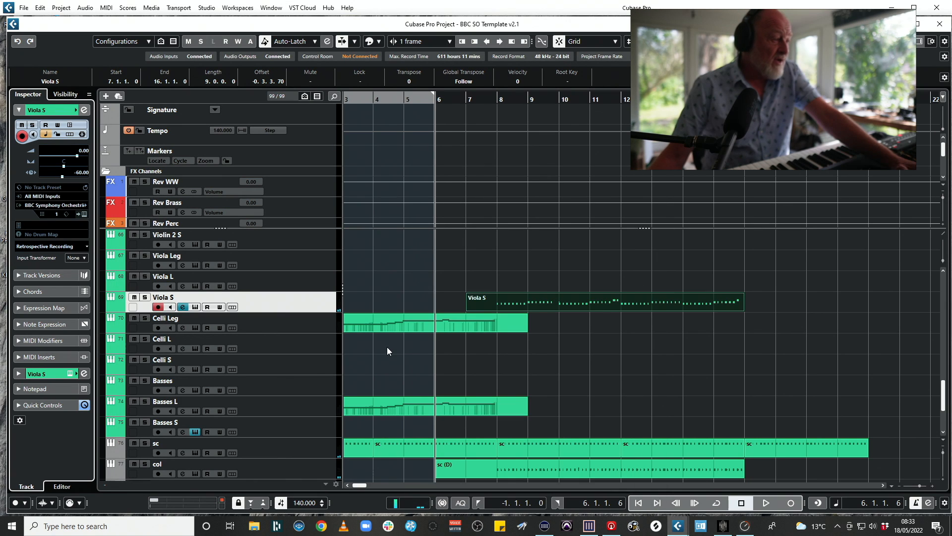
Step: Record a drum ensemble part on the d2 track from bar 6, replacing the first take
scroll(387, 347, "down", 3)
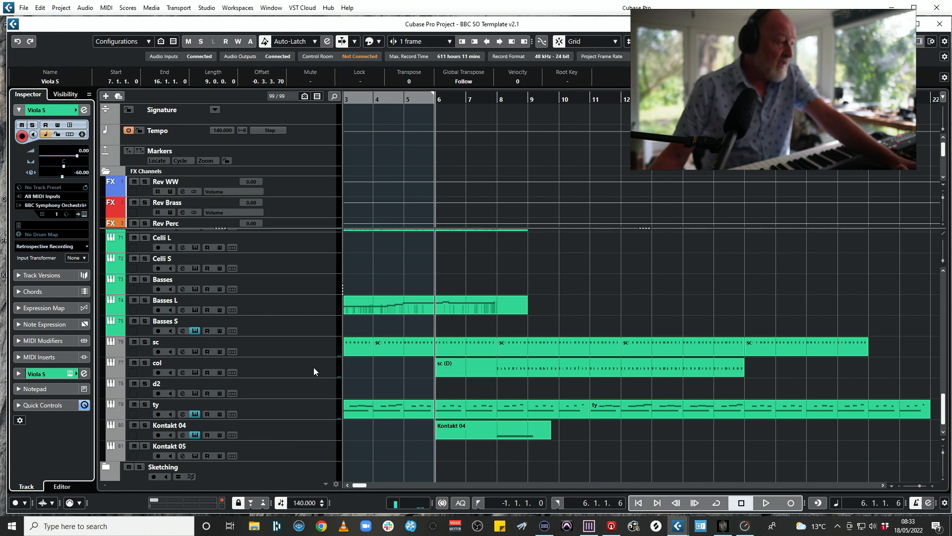
left_click(314, 384)
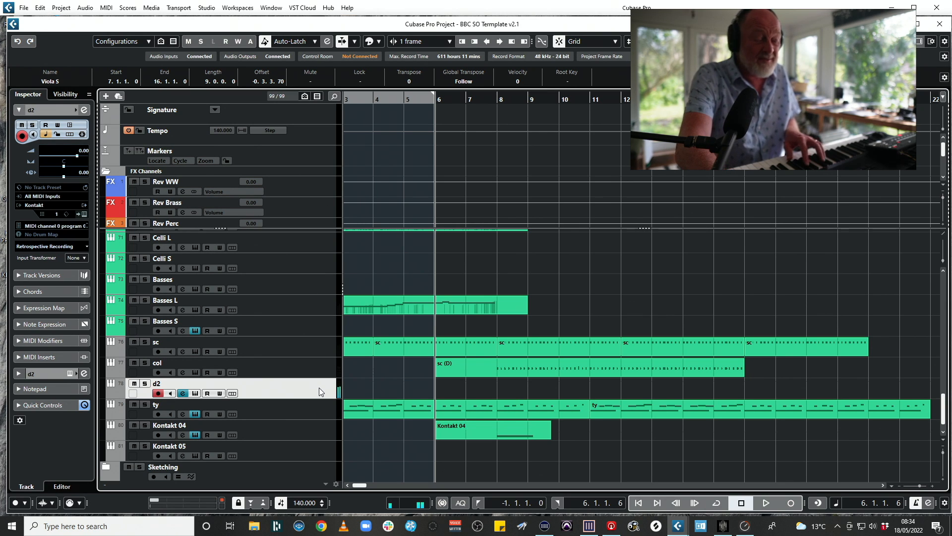
key("ctrl+v")
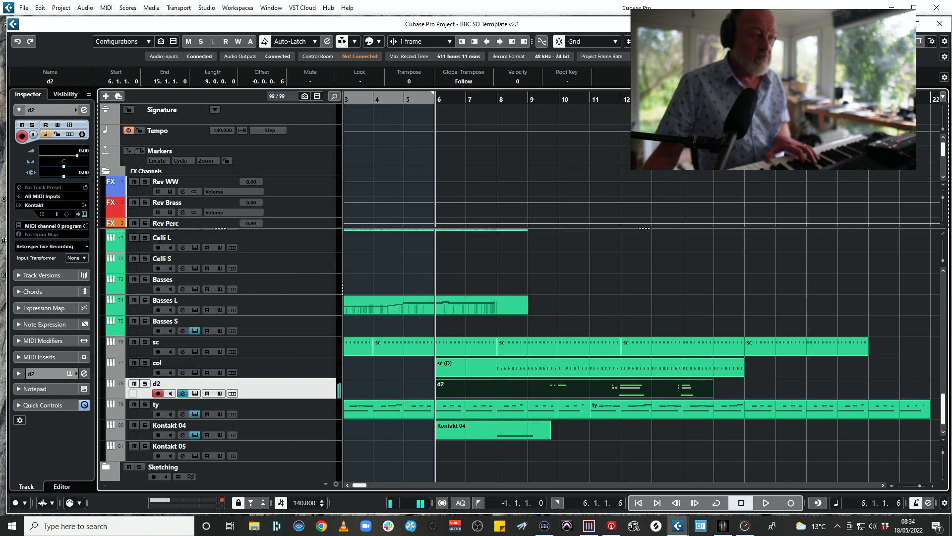
key("KP_Multiply")
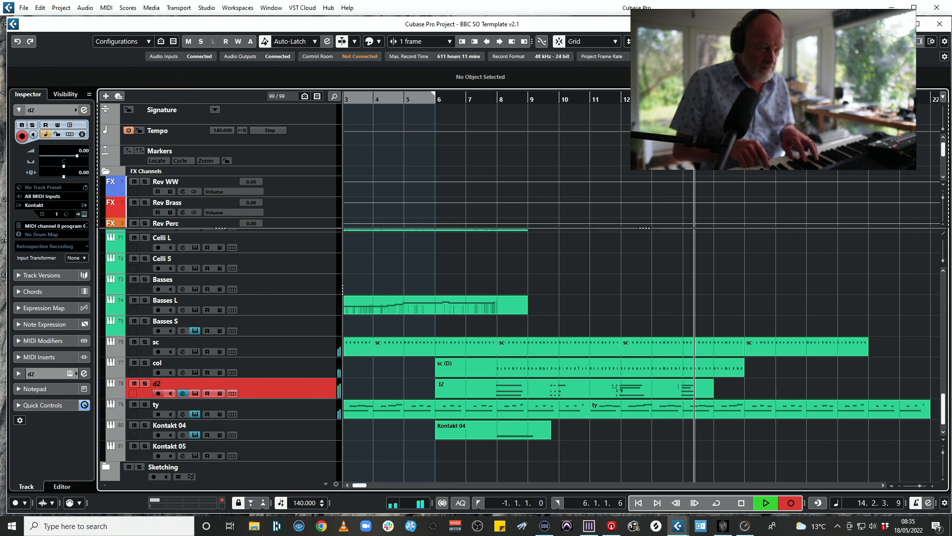
key("space")
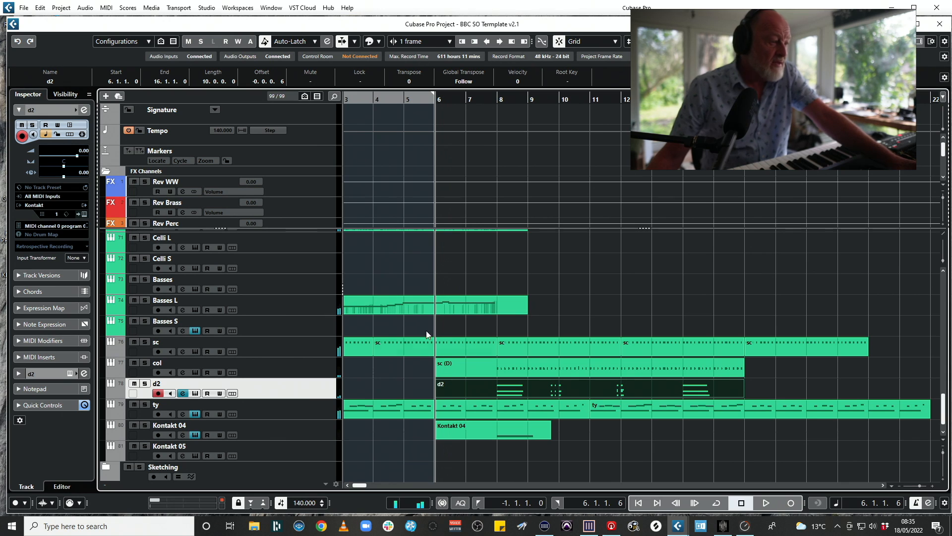
Step: Duplicate the d2 track and delete the copied MIDI part from the duplicate
right_click(314, 386)
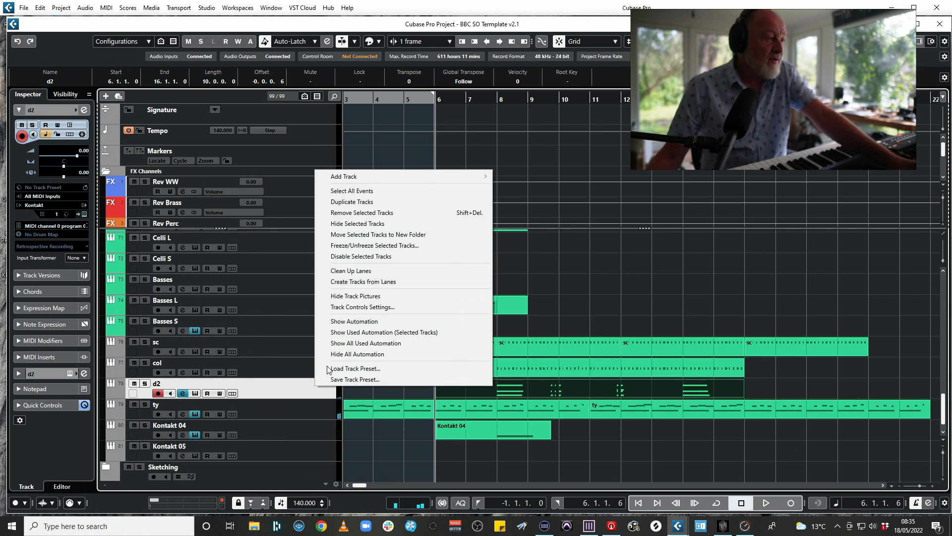
left_click(367, 204)
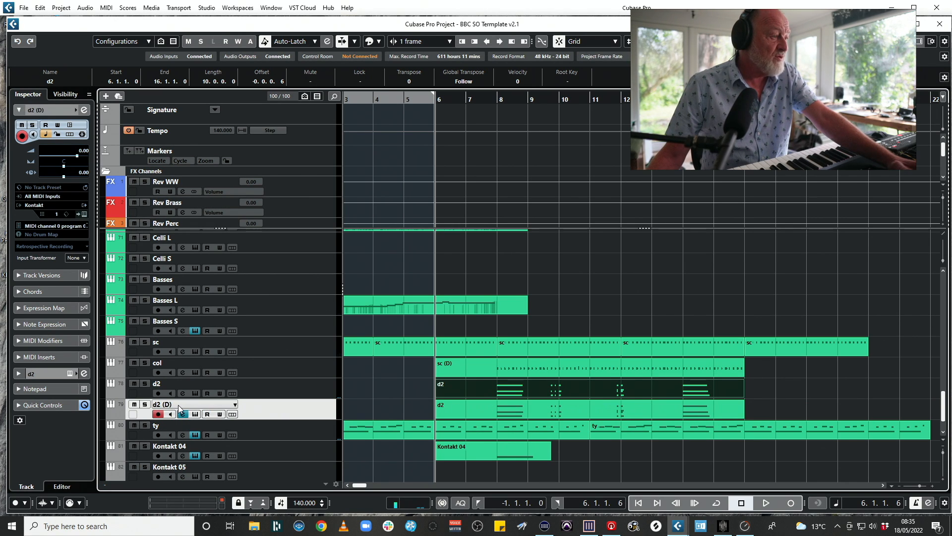
left_click(521, 412)
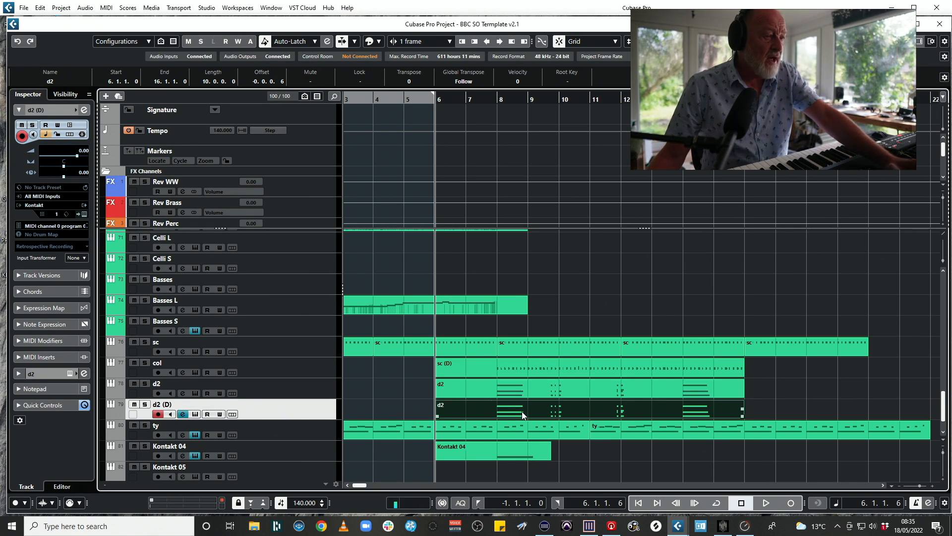
key("Delete")
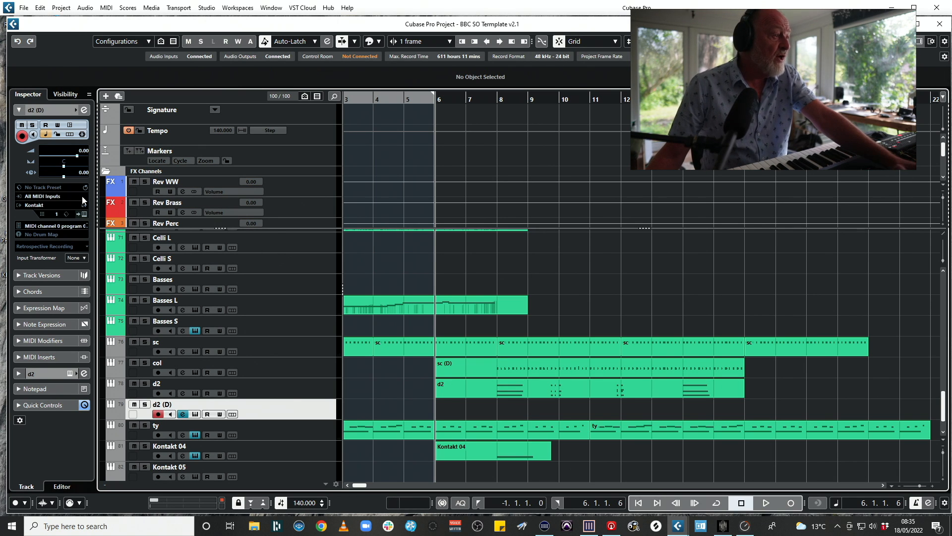
Step: Load the Monster Highs - Performance (3) preset in D2 Ensemble Designer for the d2 (D) track and close the plug-in window
left_click(83, 214)
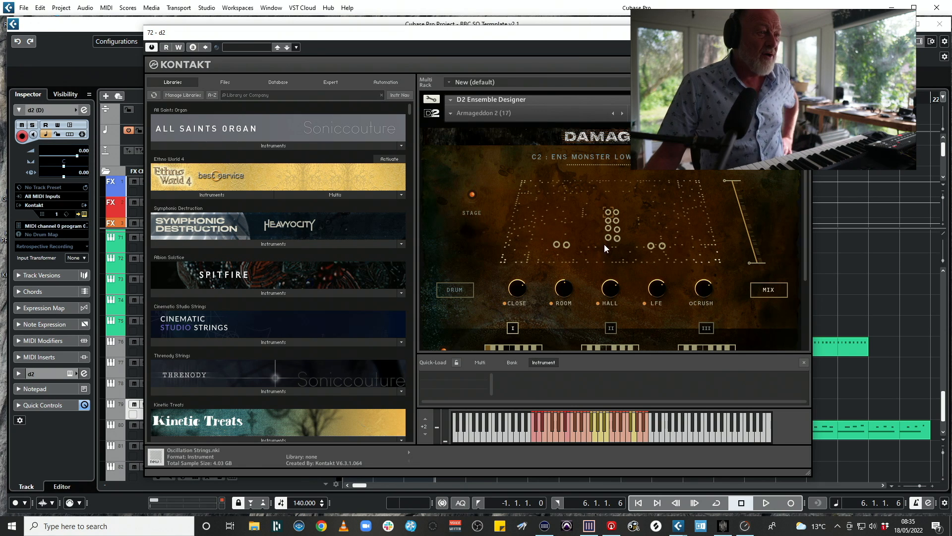
left_click(448, 114)
mouse_move(458, 125)
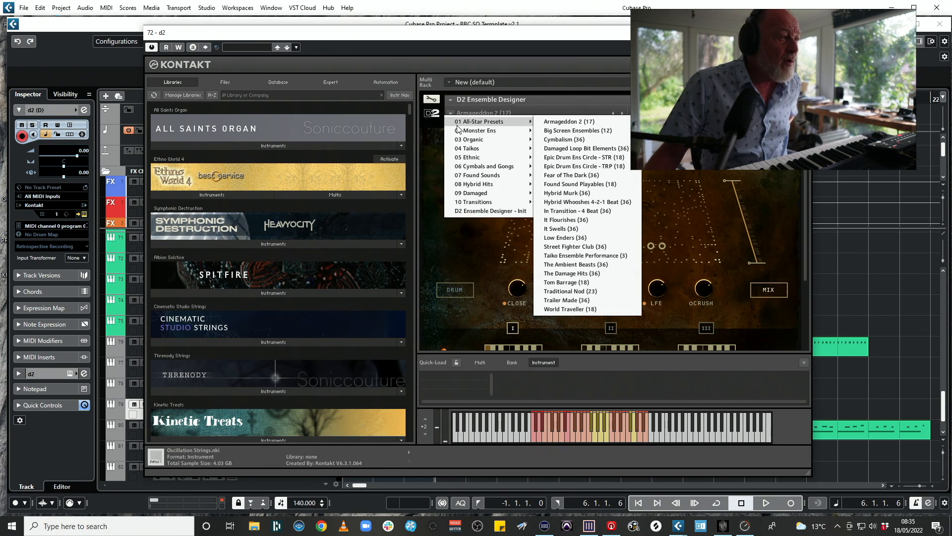
mouse_move(487, 134)
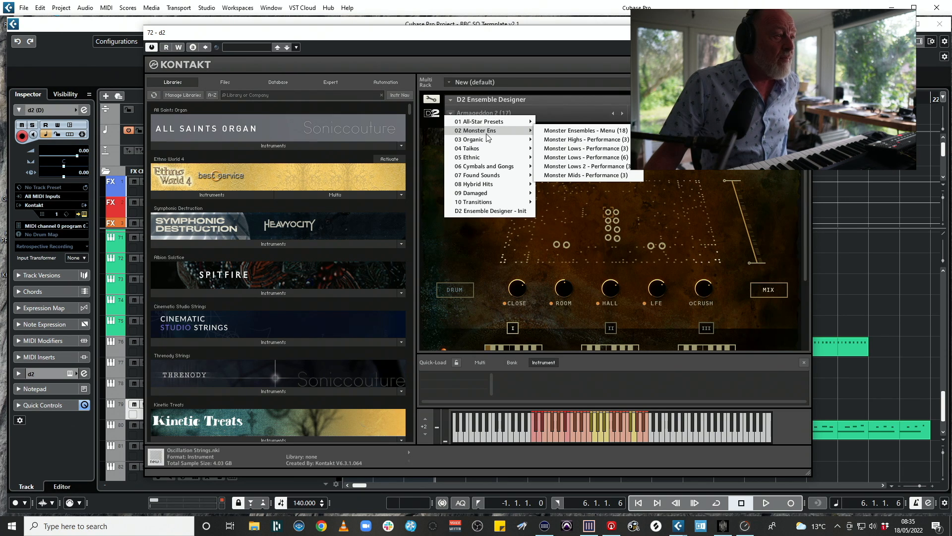
left_click(616, 140)
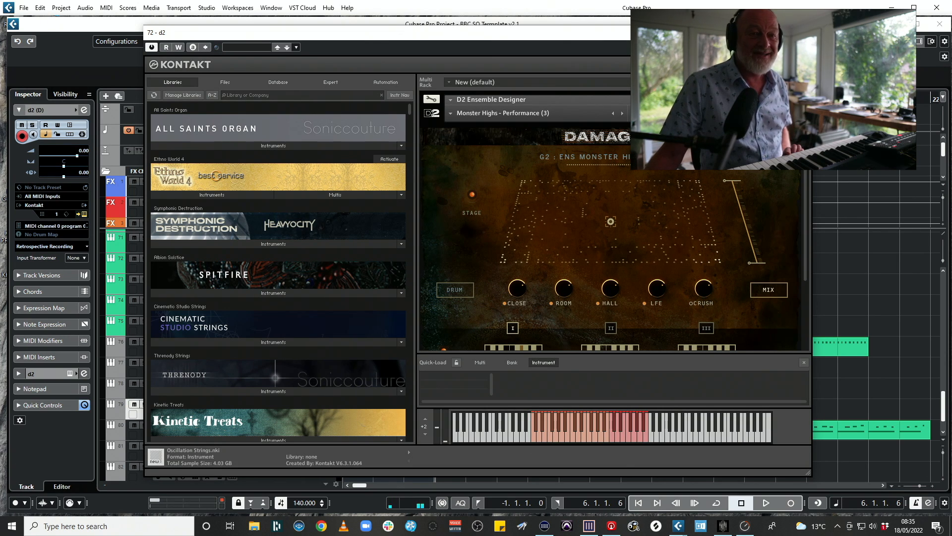
left_click(800, 32)
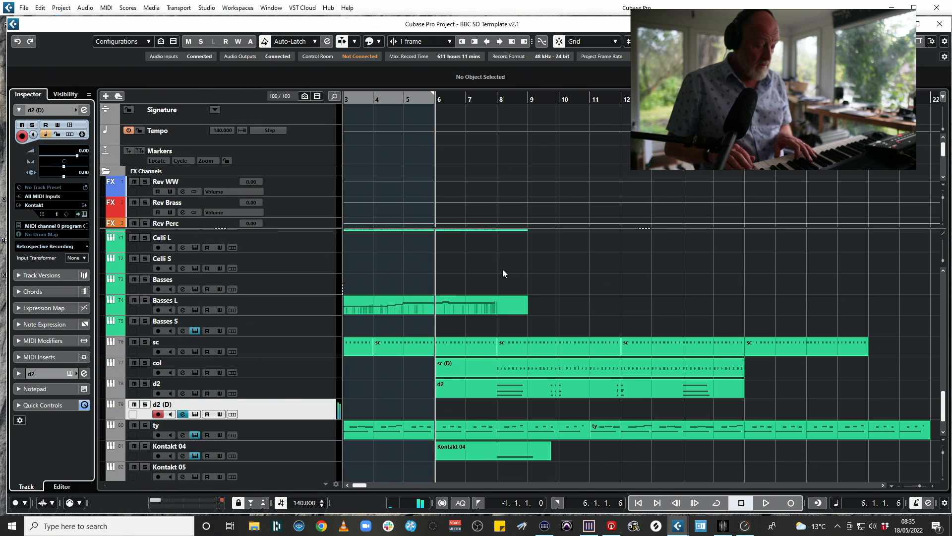
Step: Record a low drum part on the d2 (D) track from bar 6 to about bar 15
key("KP_Multiply")
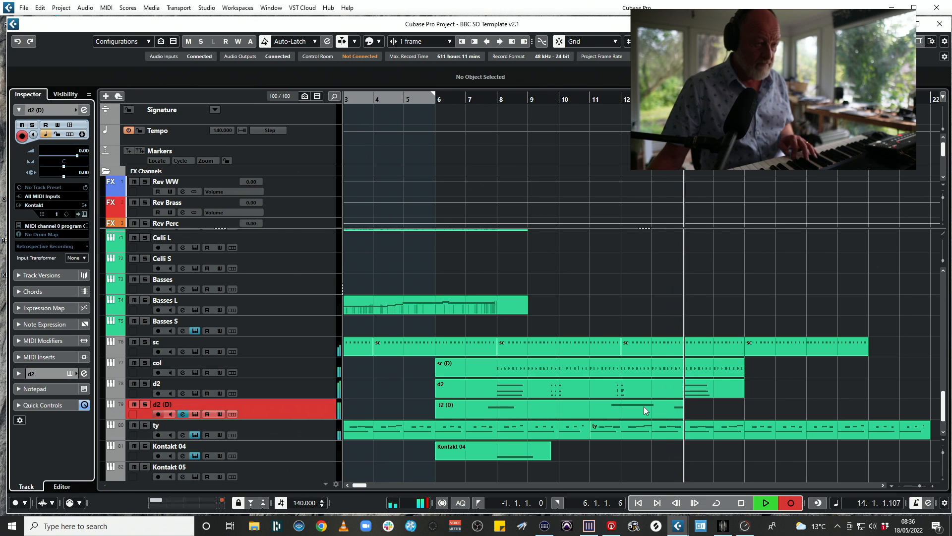
key("space")
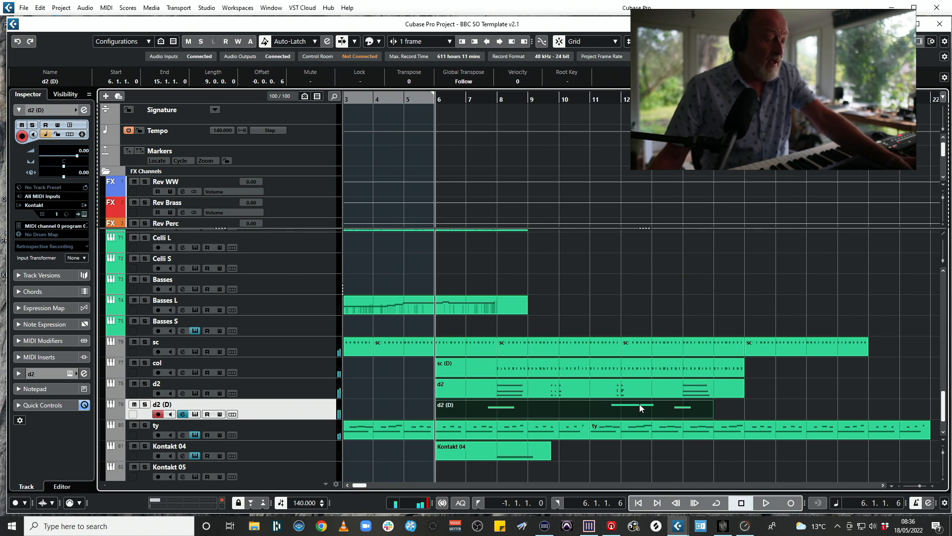
Step: Delete the long note around bar 12 from the d2 (D) part and lower the track's volume to -12.9 dB during playback
double_click(639, 404)
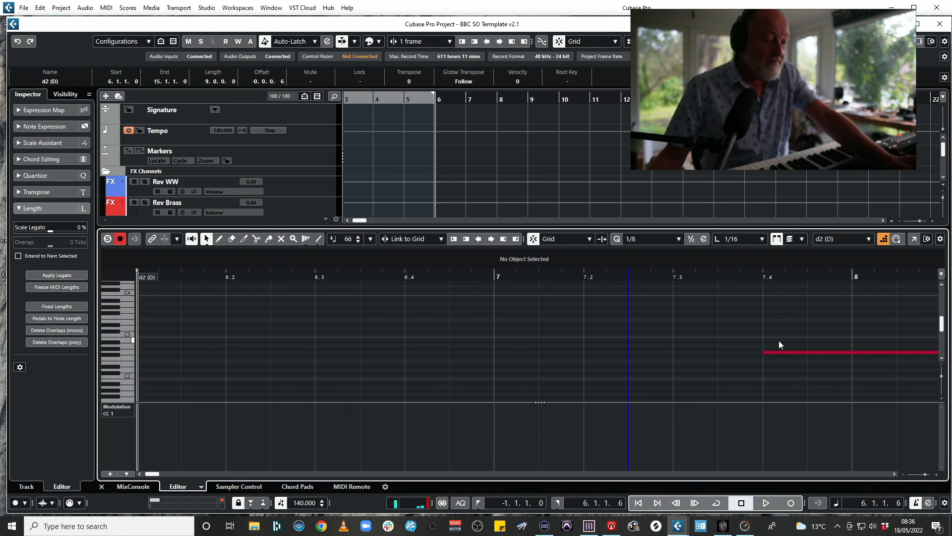
key("g")
key("g")
key("g")
key("g")
key("g")
key("g")
key("g")
key("g")
key("g")
key("g")
key("g")
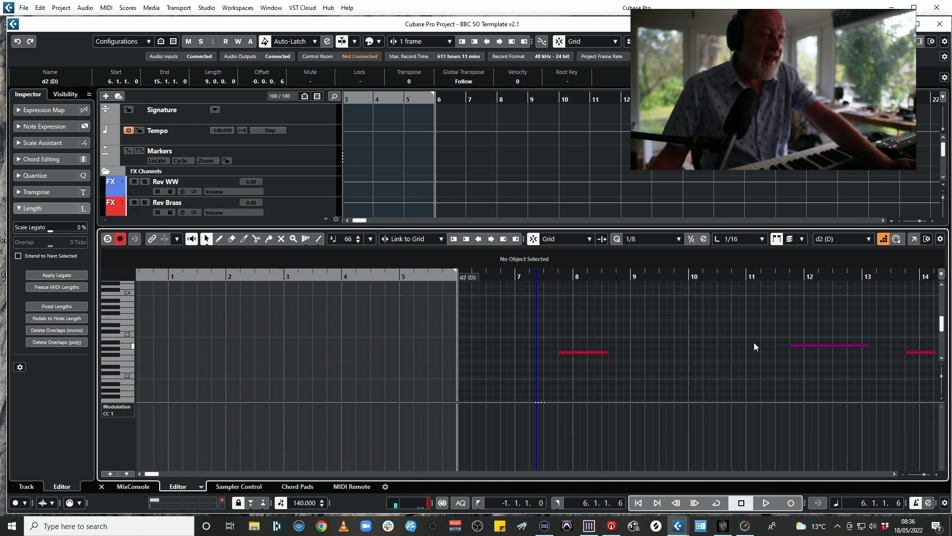
left_click(772, 345)
key("space")
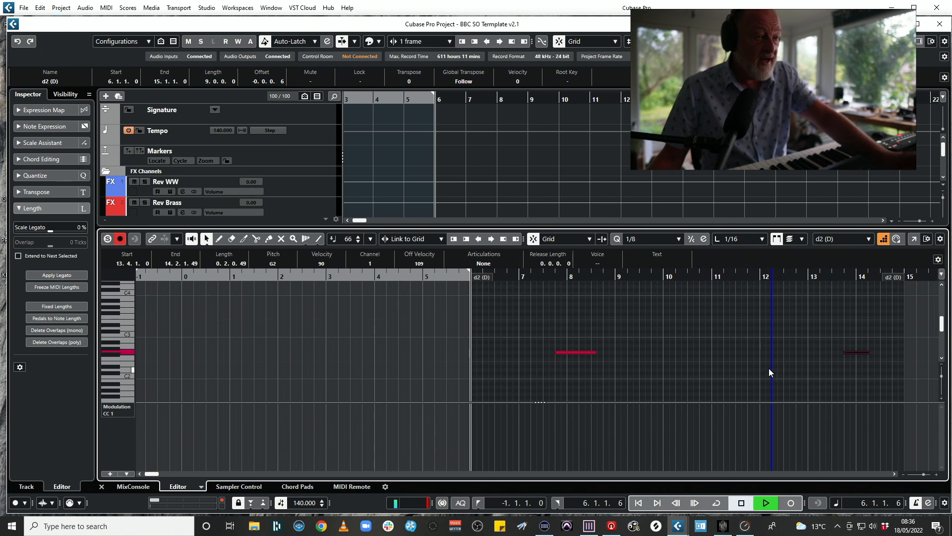
left_click(171, 486)
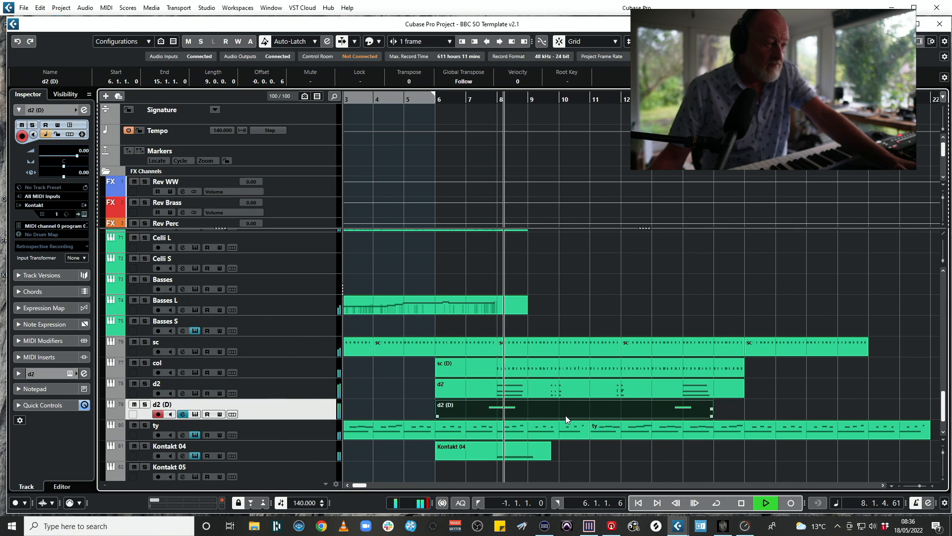
key("space")
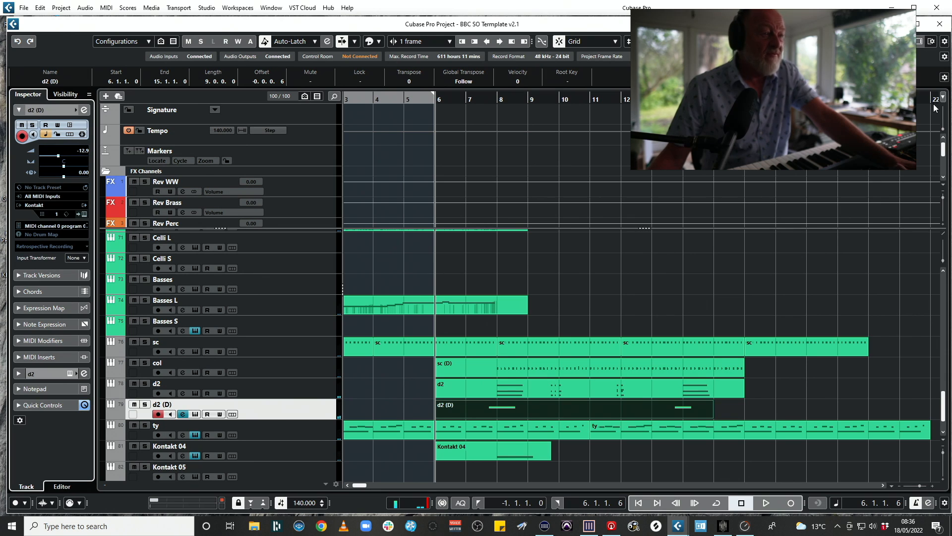
Step: Open MixConsole 2 and add an active Rev Perc send at -11.3 dB to the d2 (D) channel
left_click(171, 8)
key("Escape")
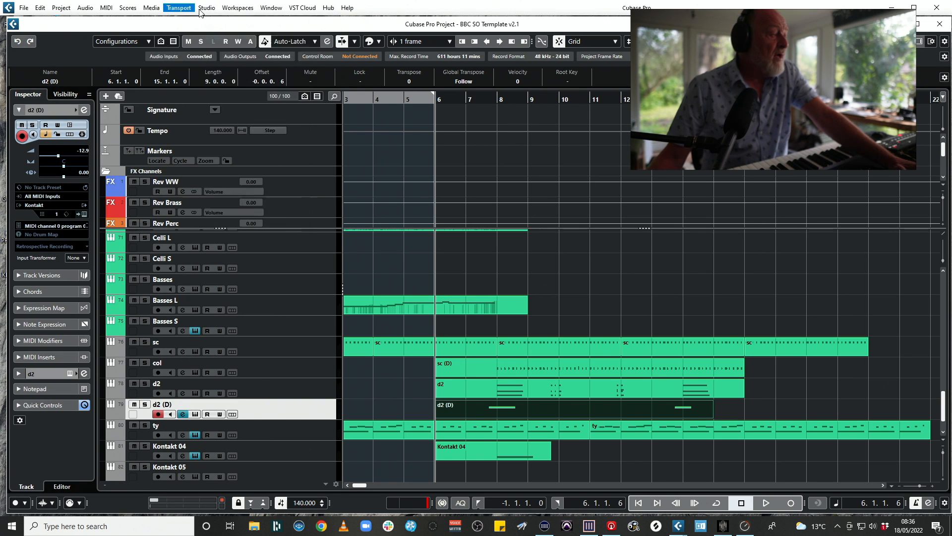
left_click(203, 8)
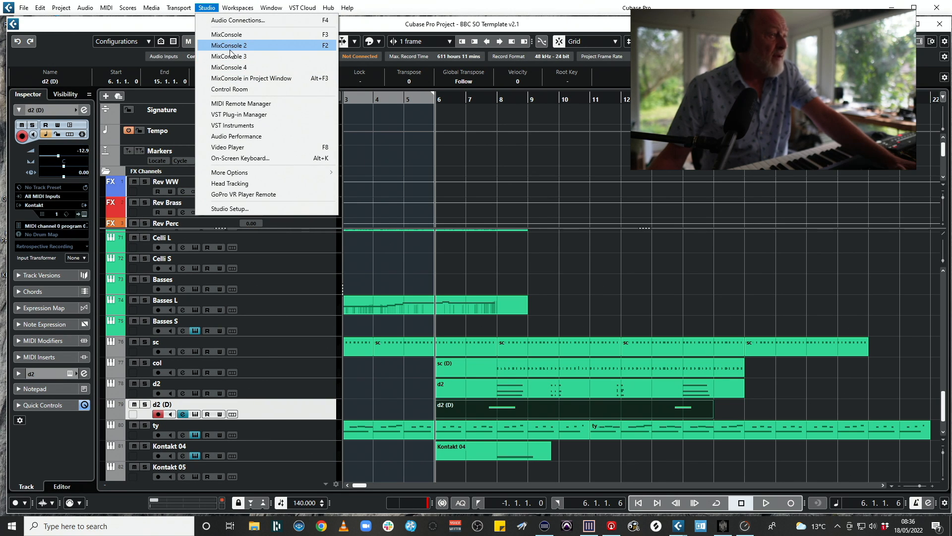
left_click(230, 56)
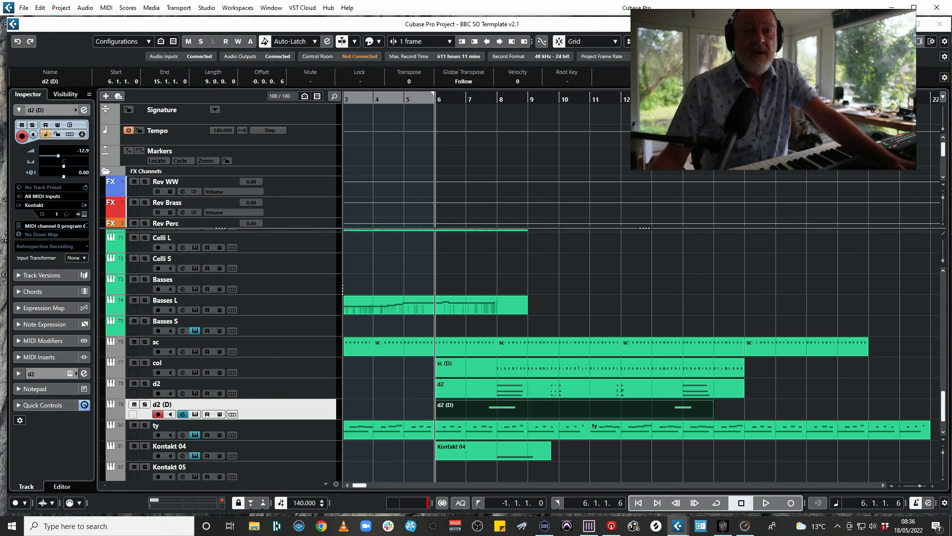
left_click_drag(951, 35, 358, 23)
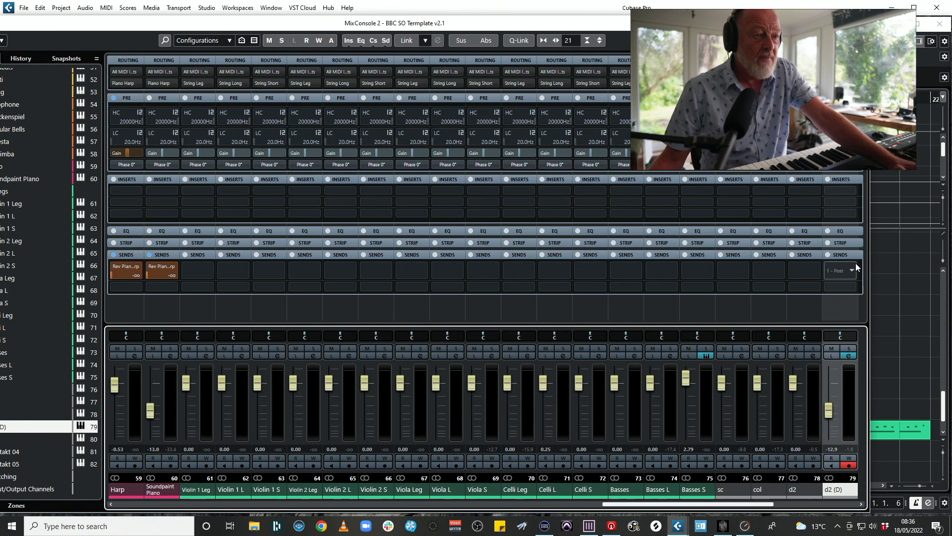
left_click(854, 268)
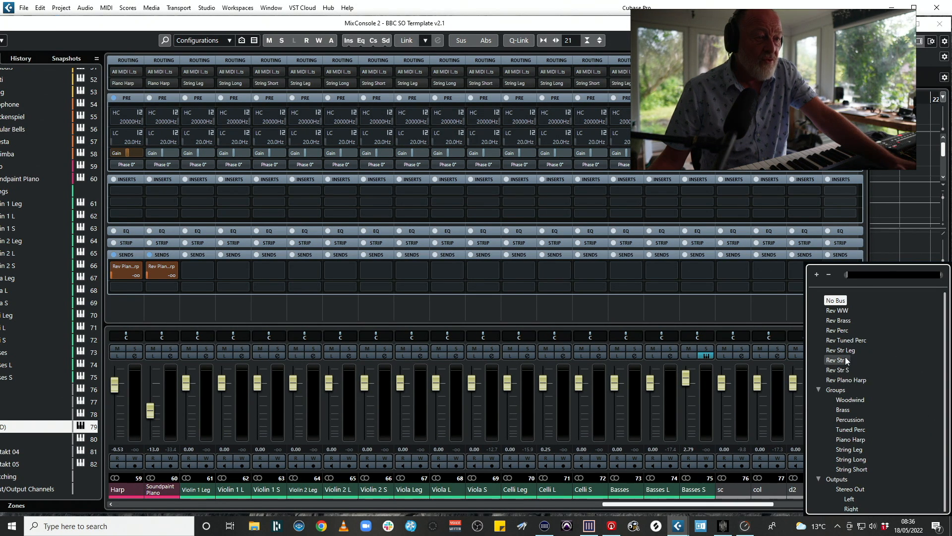
left_click(845, 326)
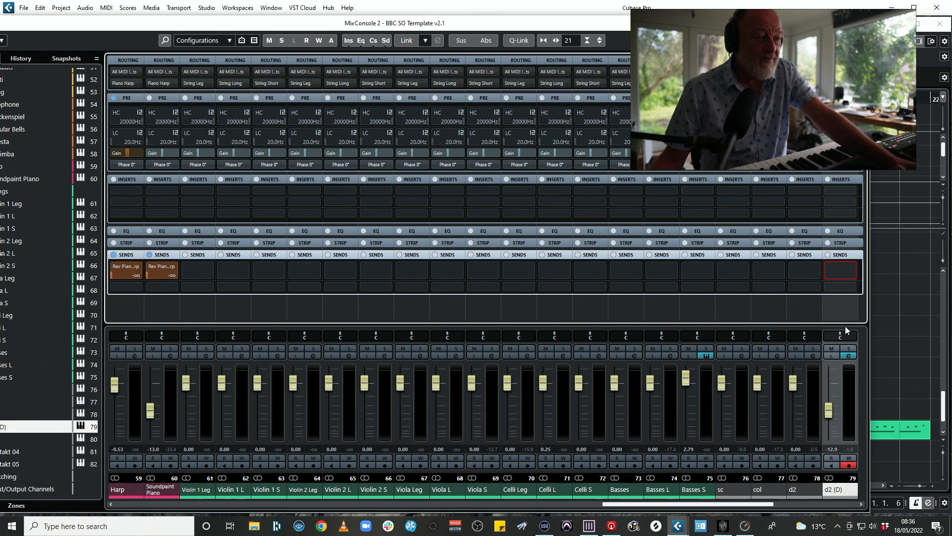
left_click(829, 266)
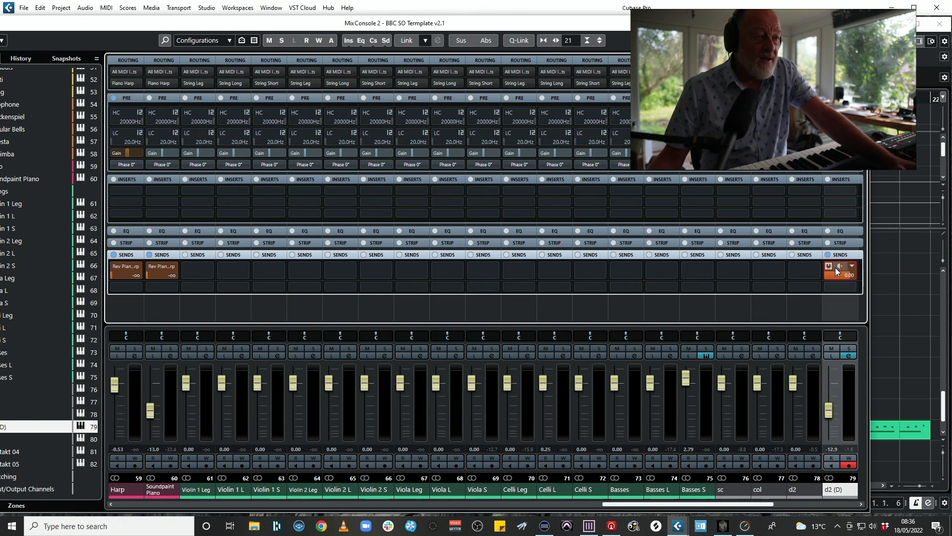
left_click_drag(806, 417, 811, 409)
Step: During playback, set the d2 (D) channel's volume to -8.44 dB, Rev Perc send to -8.49 dB and pan to R23
key("space")
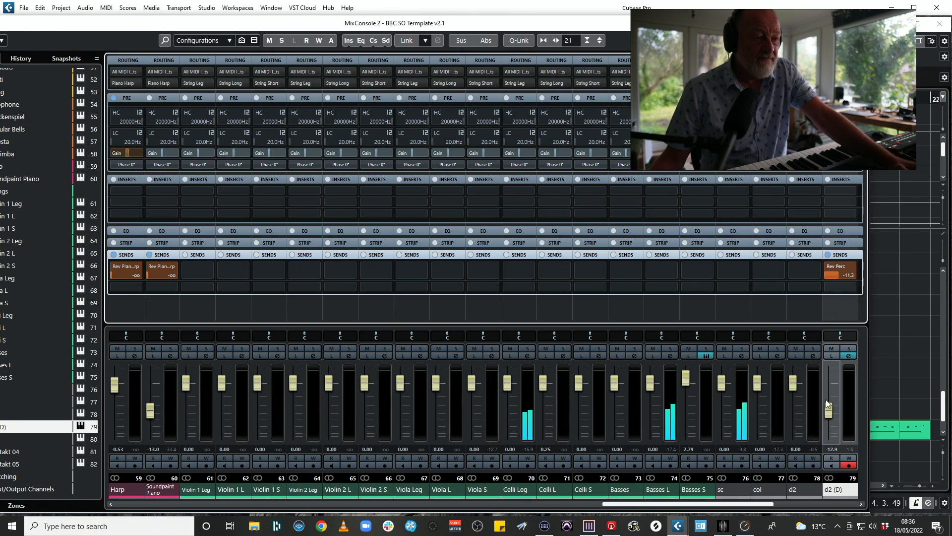
left_click(829, 407)
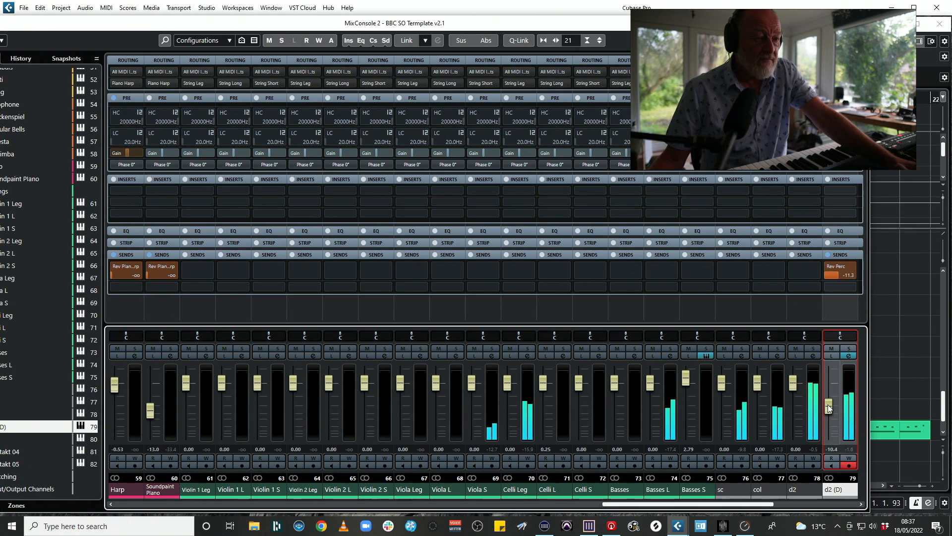
left_click(840, 274)
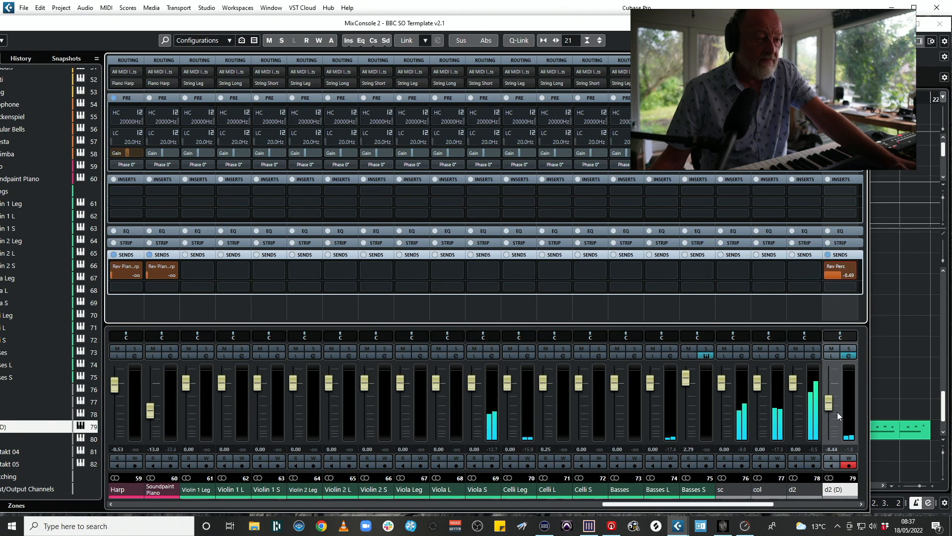
left_click(853, 336)
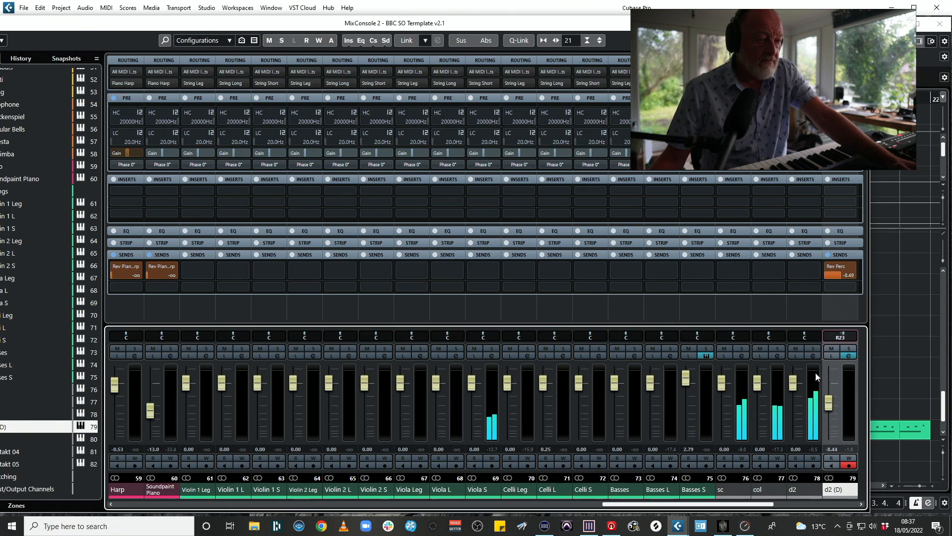
Step: Add and activate a Rev Perc send on the sc, col and d2 channels together using Q-Link
left_click(729, 490)
left_click(804, 489, "shift")
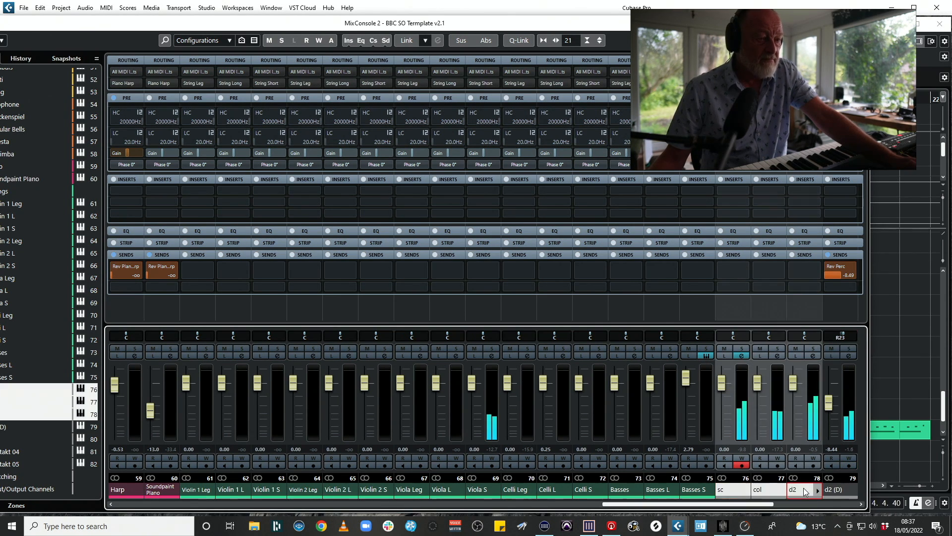
key("alt+shift")
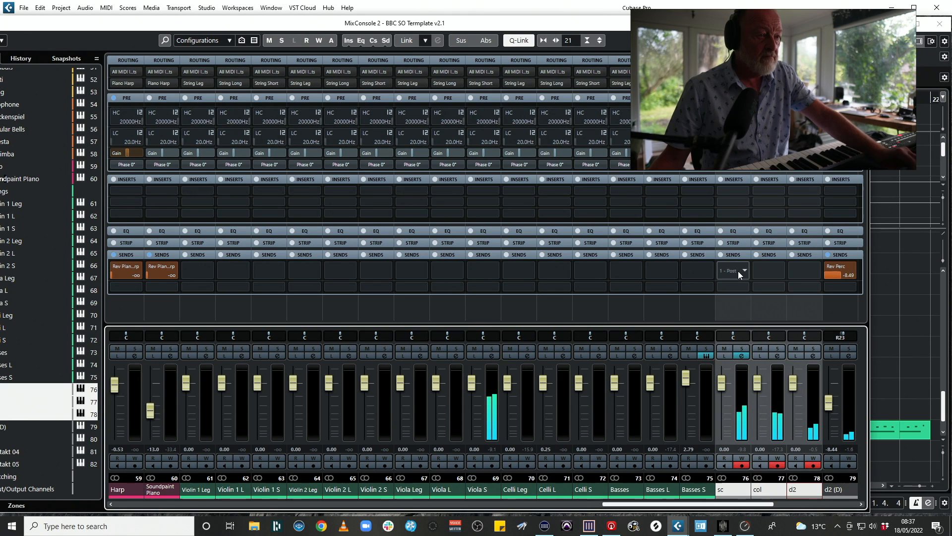
left_click(746, 271)
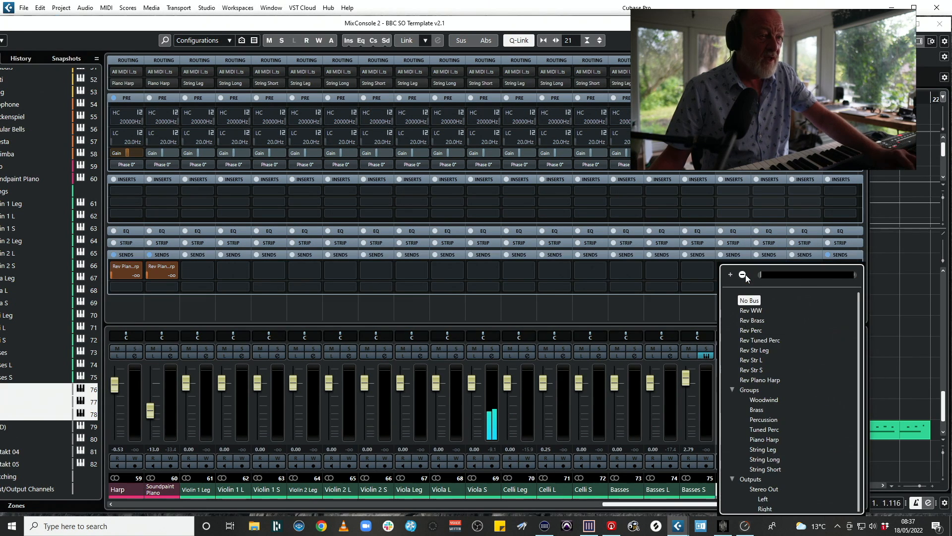
left_click(754, 333)
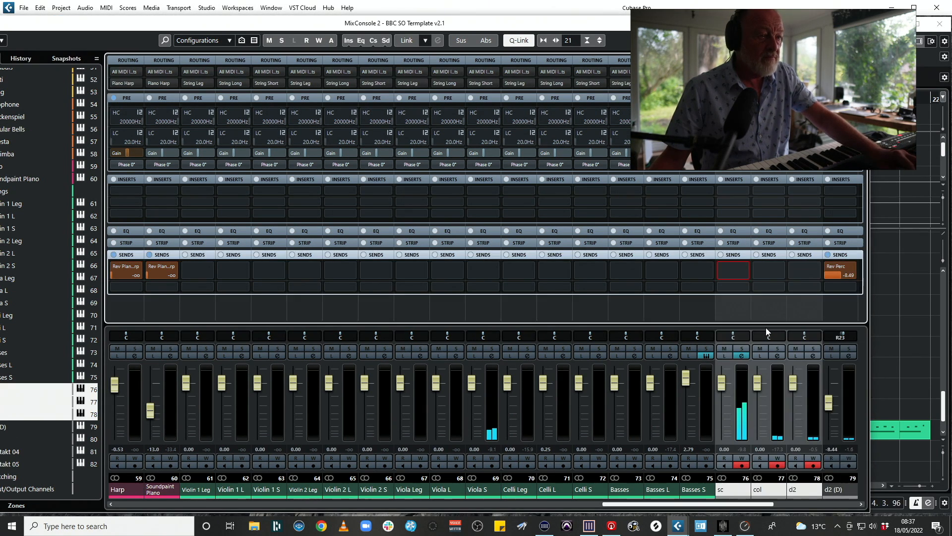
left_click(730, 272)
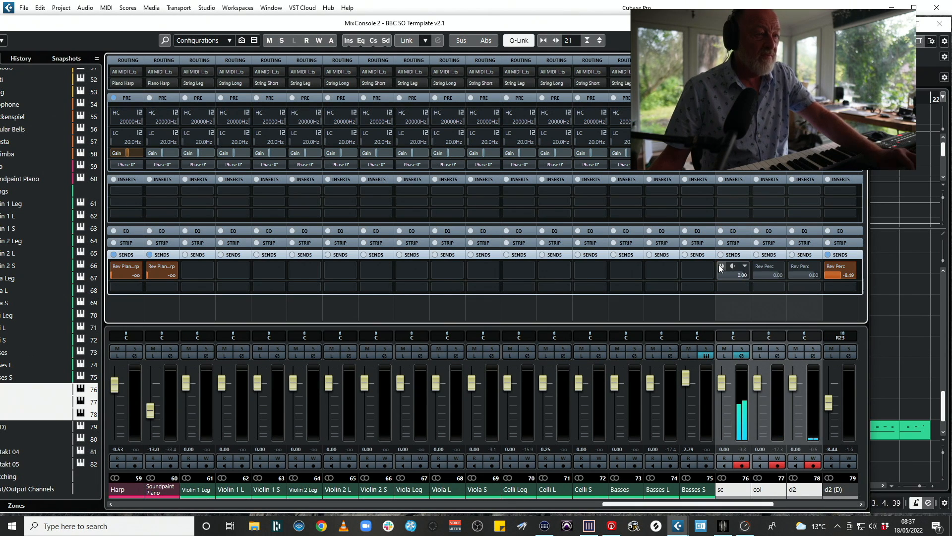
Step: Set the inactive Rev Perc sends to -∞ on sc and -14.1 dB on col, and lower the d2 fader to -7.68 dB
left_click_drag(735, 276, 708, 330)
left_click_drag(544, 375, 464, 408)
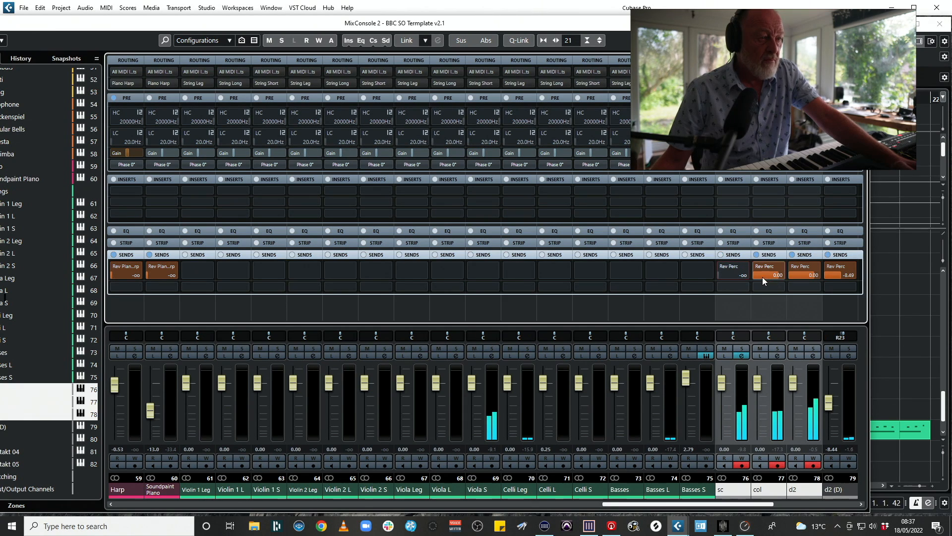
left_click_drag(737, 363, 754, 318)
left_click(798, 271)
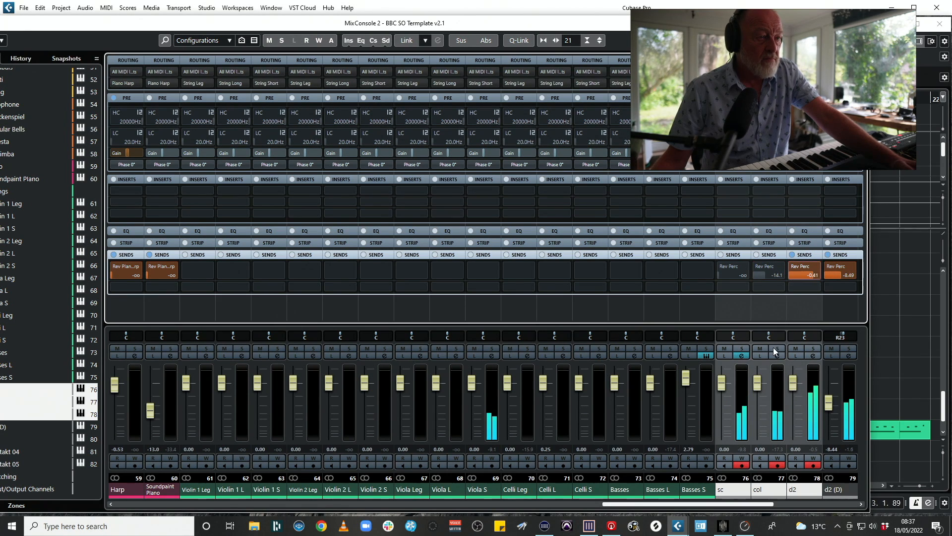
left_click_drag(794, 376, 797, 397)
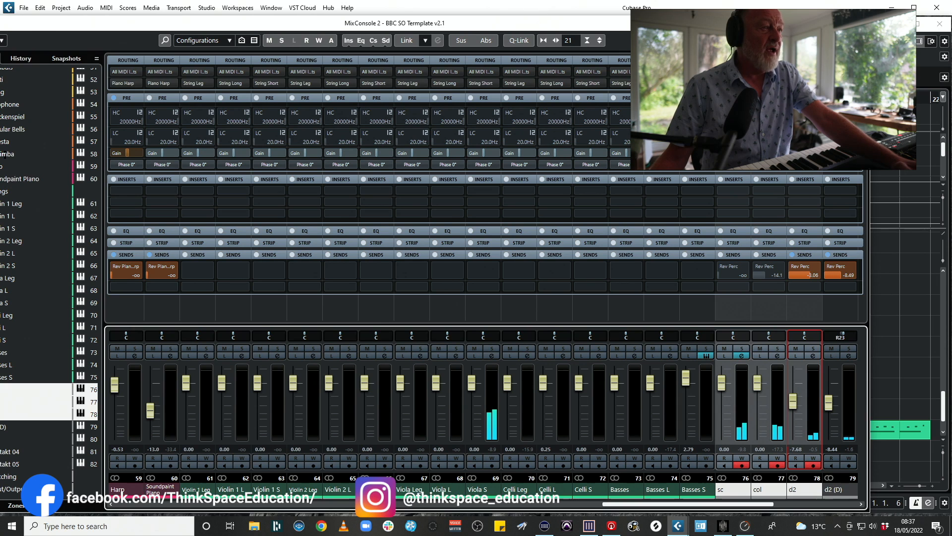
Step: Return to the project window, place the Kontakt 04 part at bar 8 and put a copy of it at bar 14
key("F3")
key("space")
key("space")
left_click(595, 315)
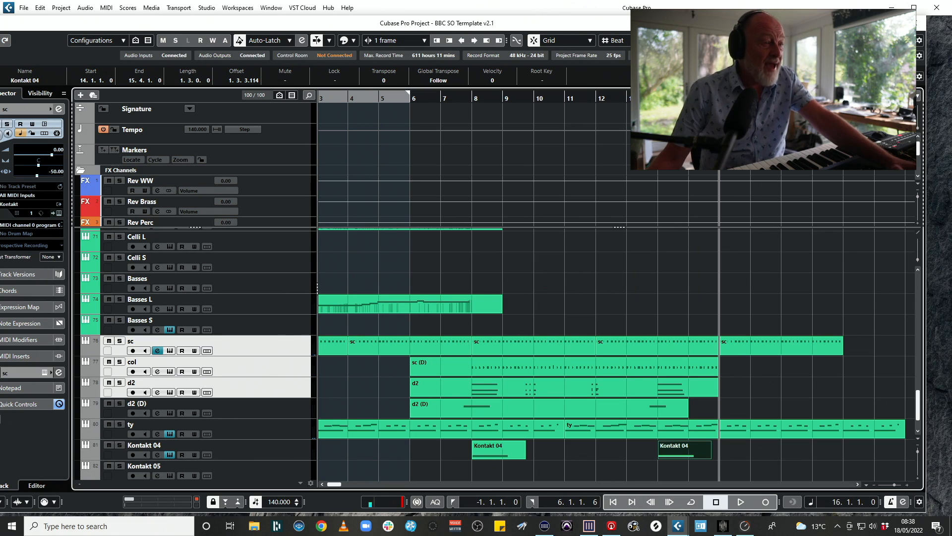
Step: Play the arrangement from bar 0 to about bar 16 and stop playback
left_click(689, 100)
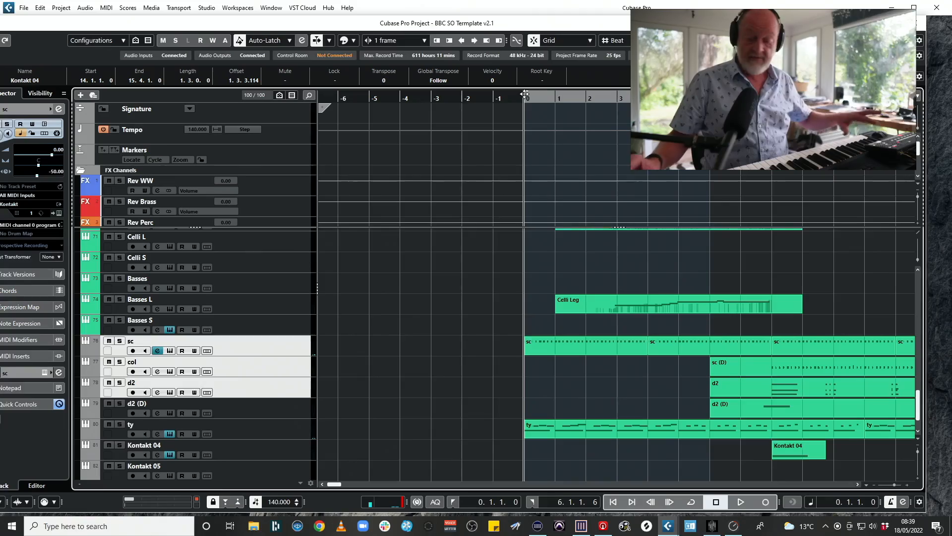
key("space")
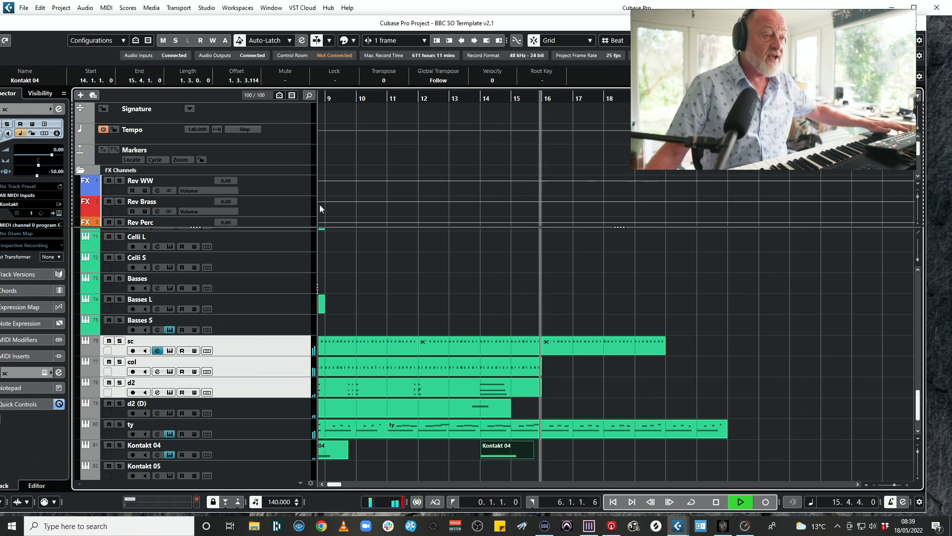
key("space")
Step: Delete the sc part starting at bar 16 and insert a 7/8 time signature at bar 15
scroll(602, 177, "right", 5)
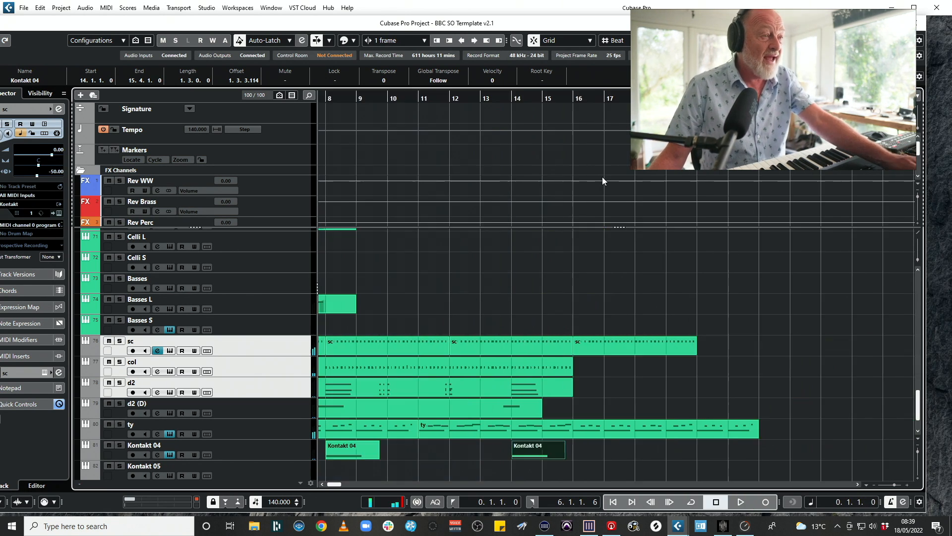
left_click(544, 96)
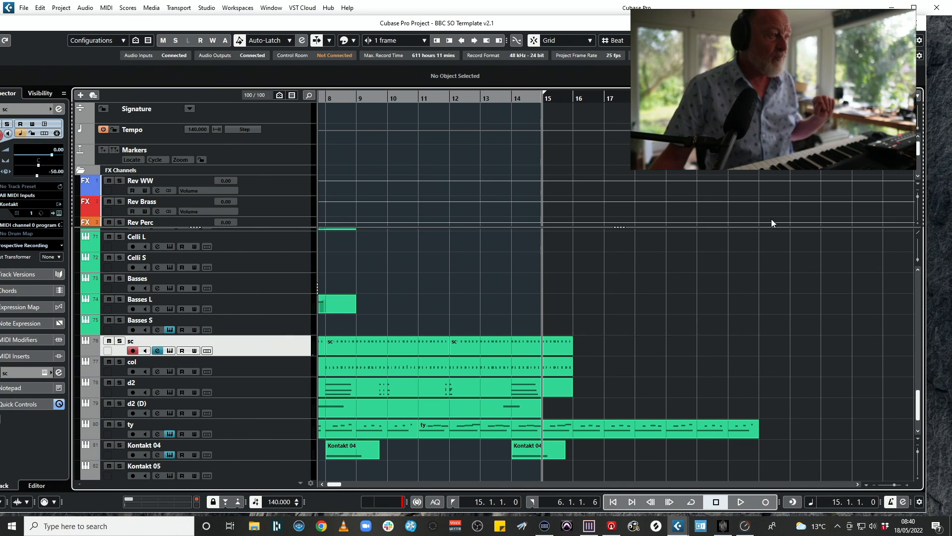
left_click(547, 104)
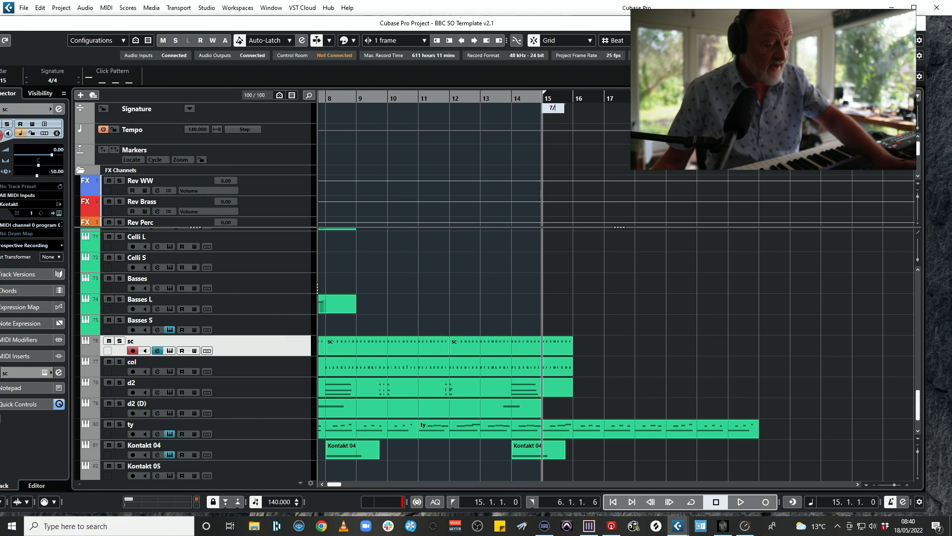
key("Return")
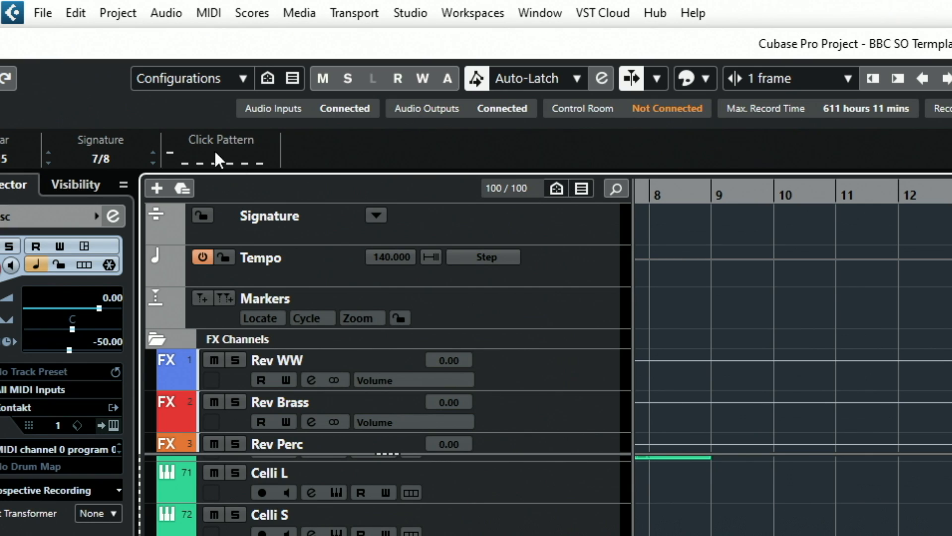
Step: Open the Click Pattern Editor for the 7/8 signature and edit the first click of the seven-click pattern
left_click(207, 164)
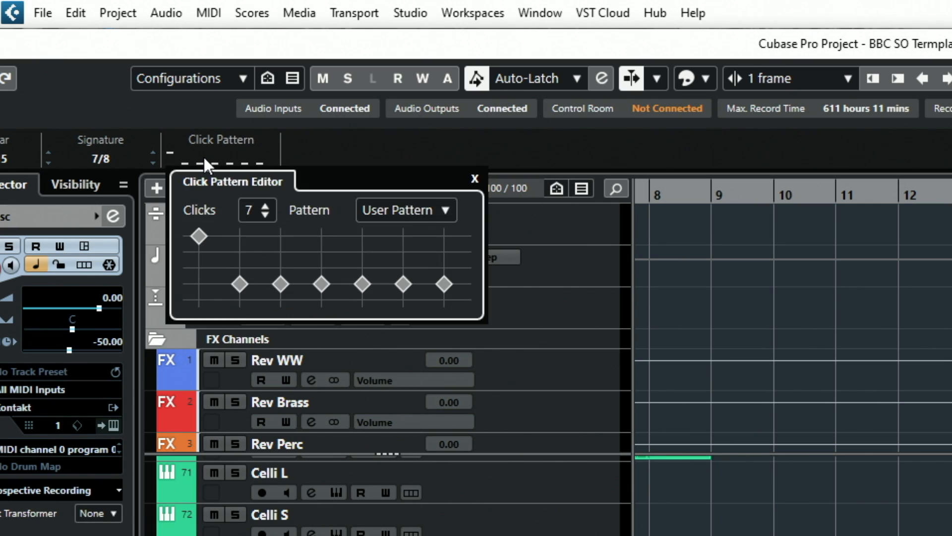
left_click(199, 237)
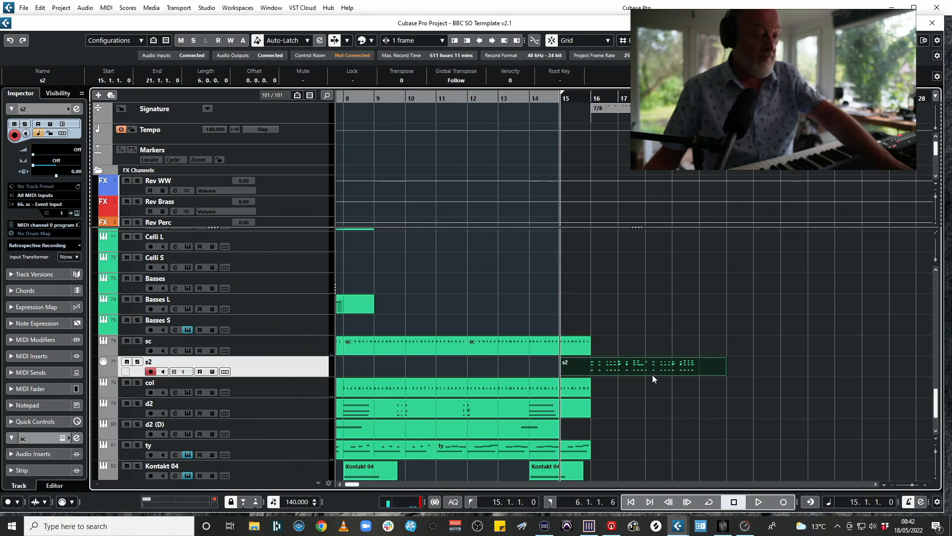
Step: Delete the s2 part at bar 15 and record a new one on the s2 track from bar 15 to about bar 24
key("Delete")
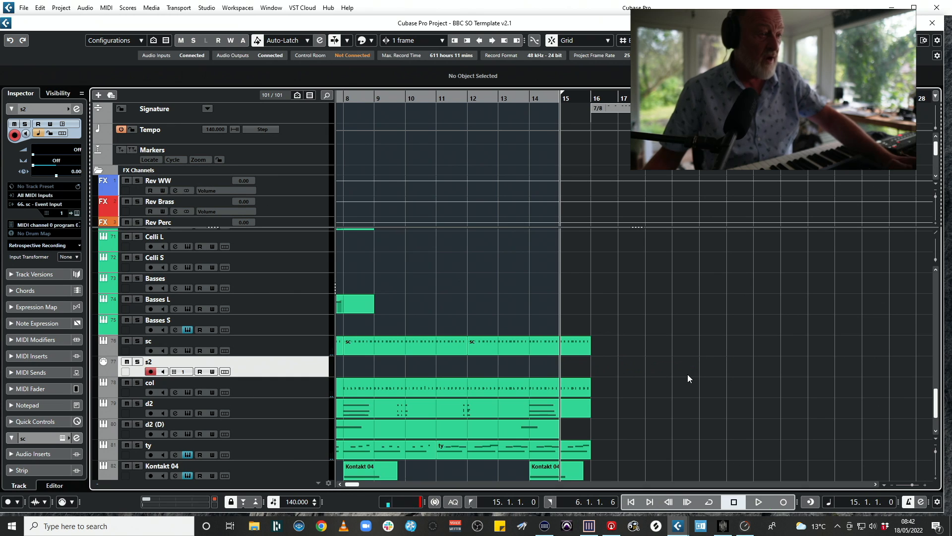
key("space")
key("space")
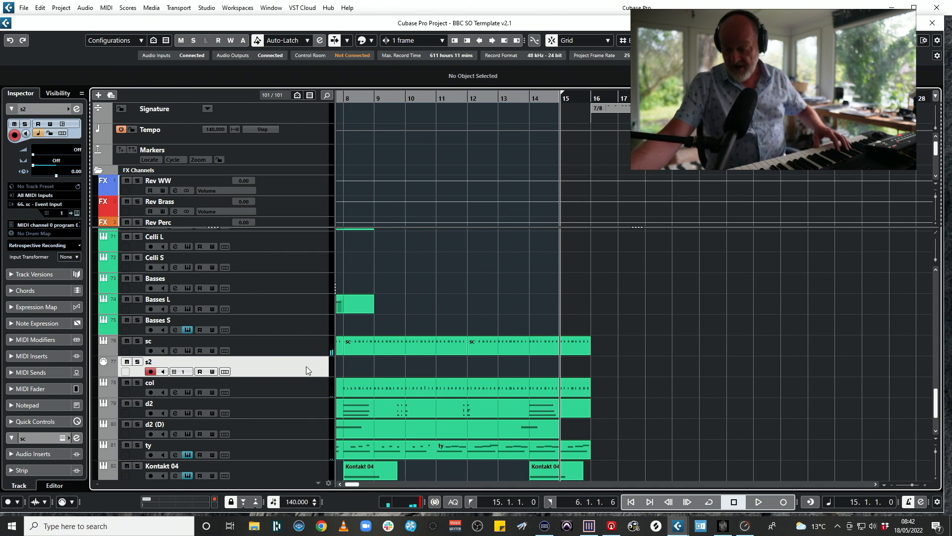
key("KP_Multiply")
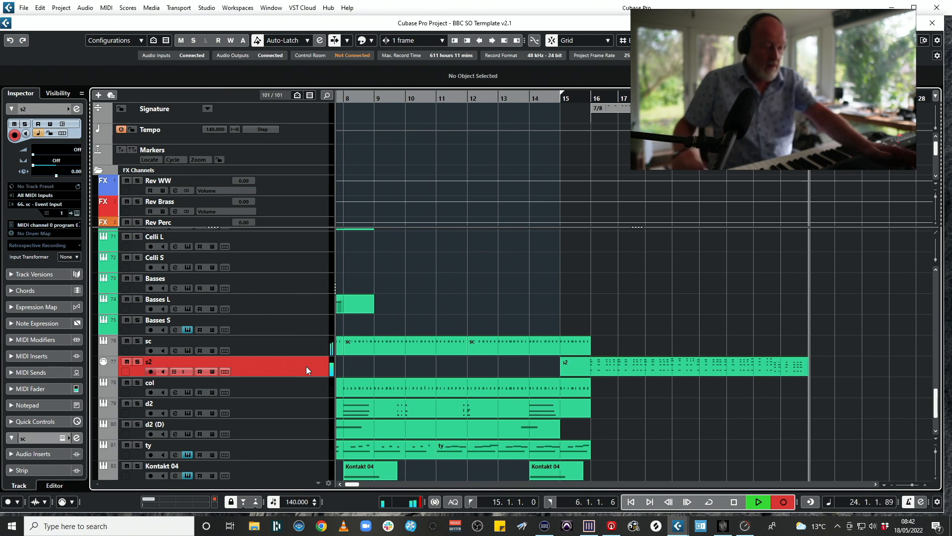
key("space")
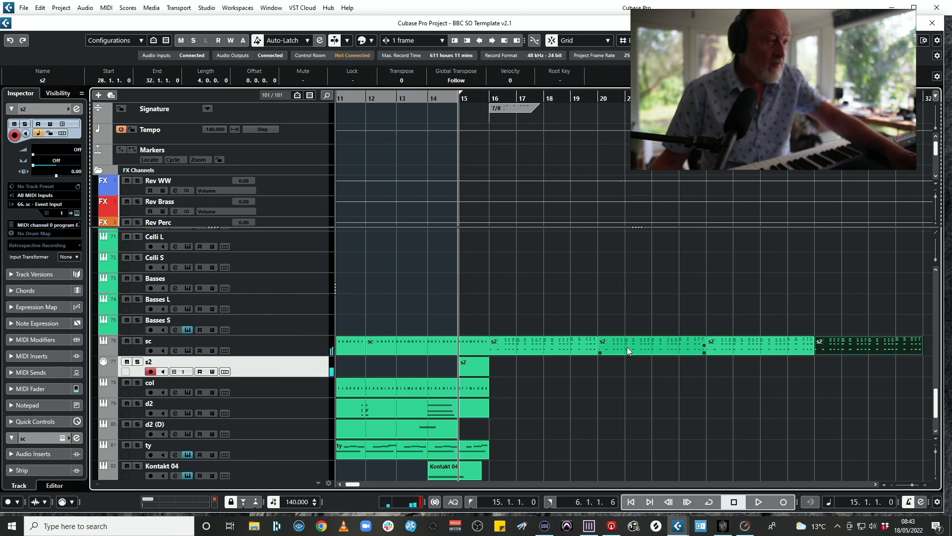
Step: Play from bar 15 to about bar 17 and delete the leftover one-bar part on the s2 track
key("space")
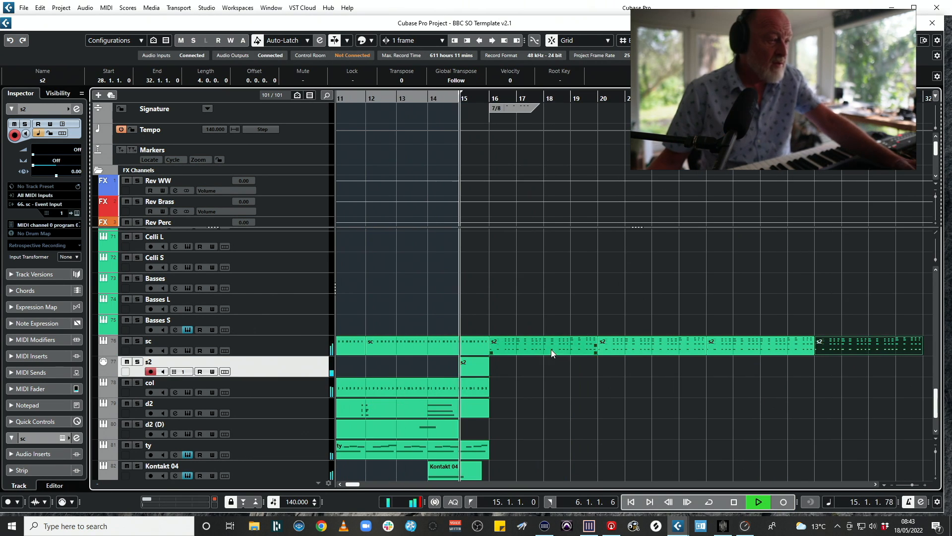
left_click(466, 365)
key("Delete")
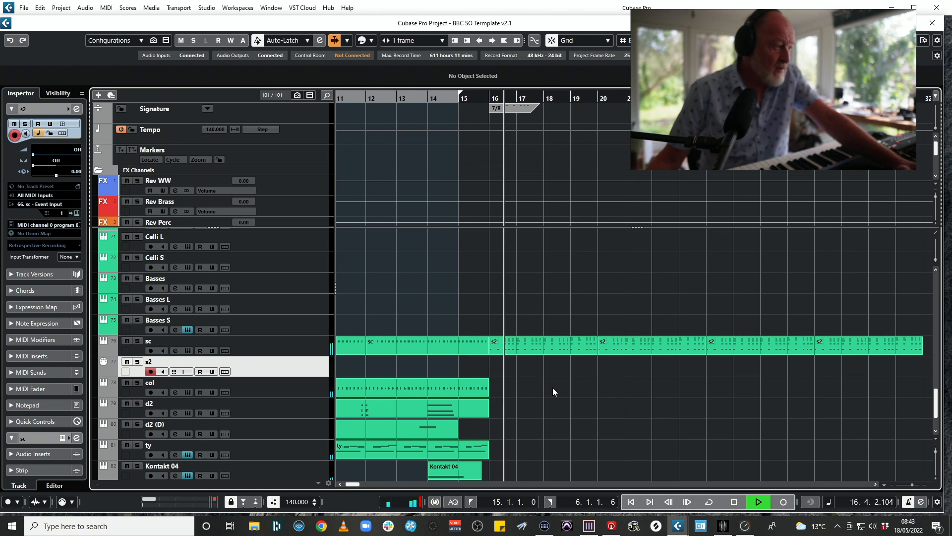
key("space")
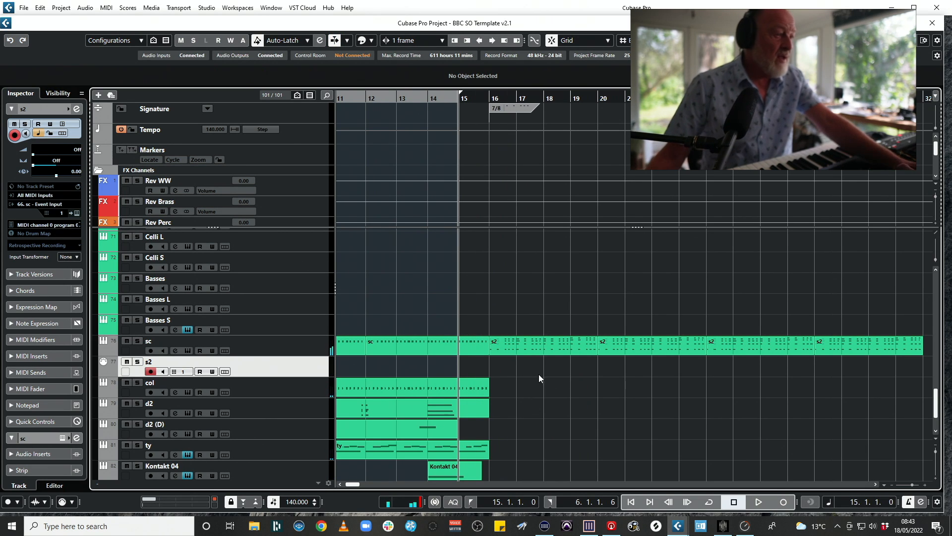
Step: Record a part on the d2 track from bar 15 to about bar 31 and glue it to the preceding d2 part
left_click(292, 411)
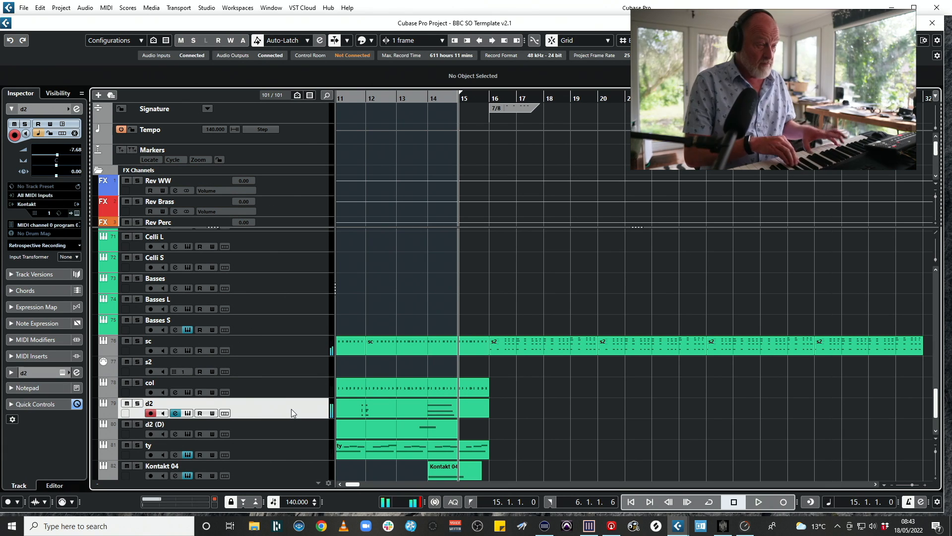
key("KP_Multiply")
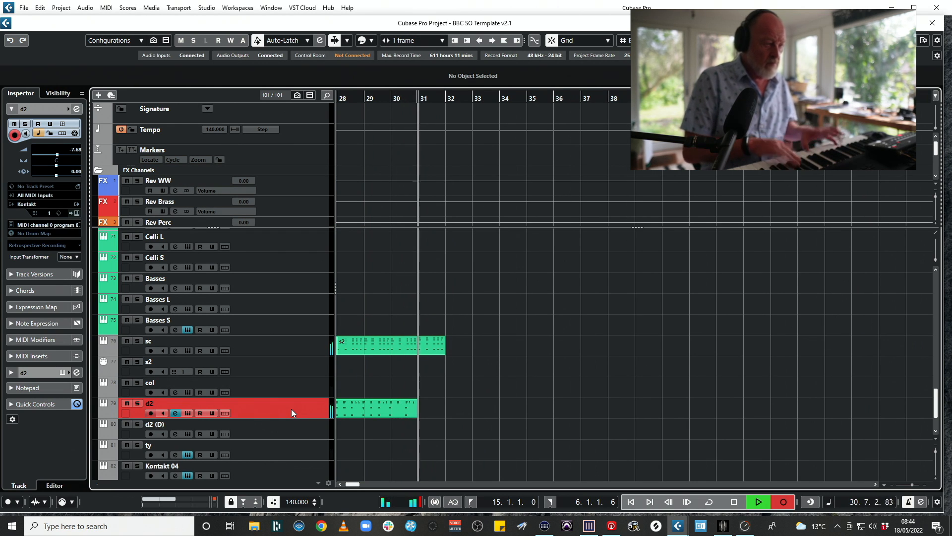
key("space")
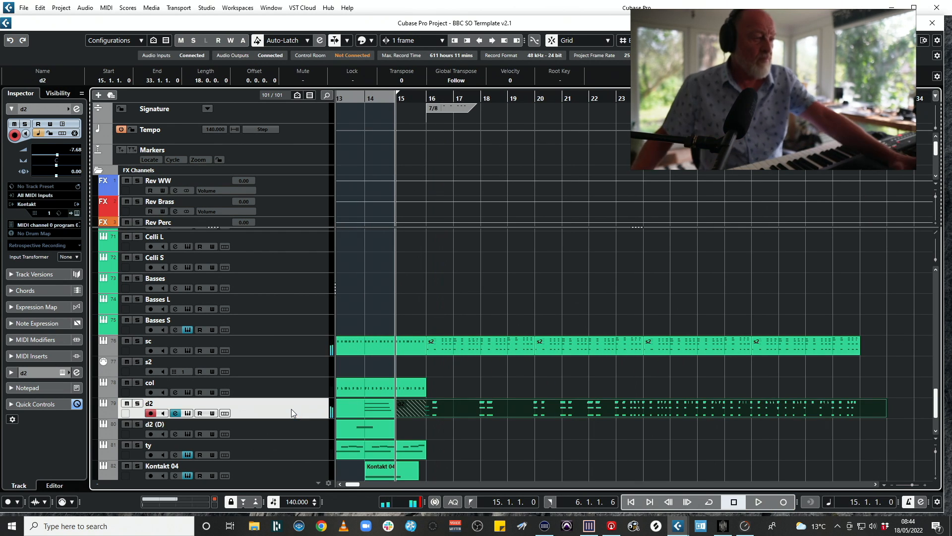
key("space")
key("g")
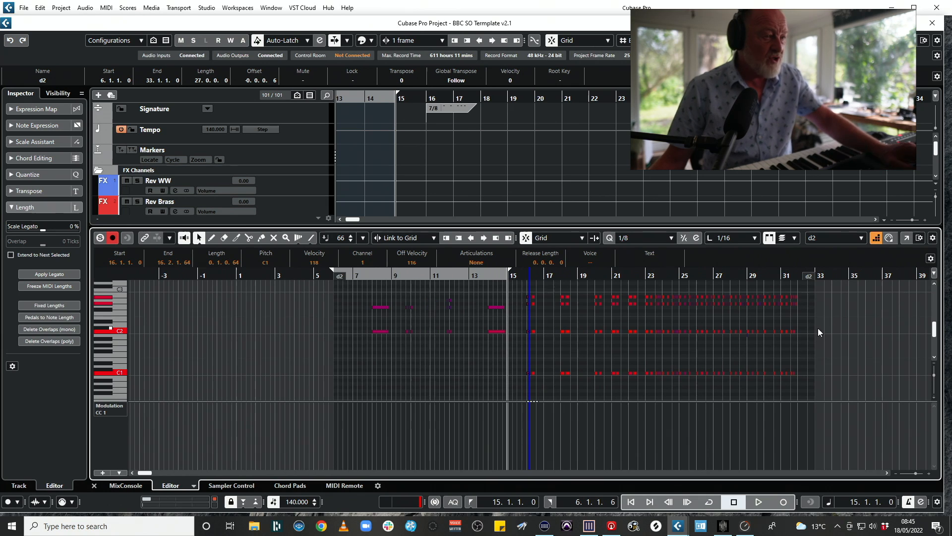
Step: Select the d2 notes from bar 16 onward, show their velocities in the controller lane and bring the first note to 96
left_click_drag(825, 385, 527, 298)
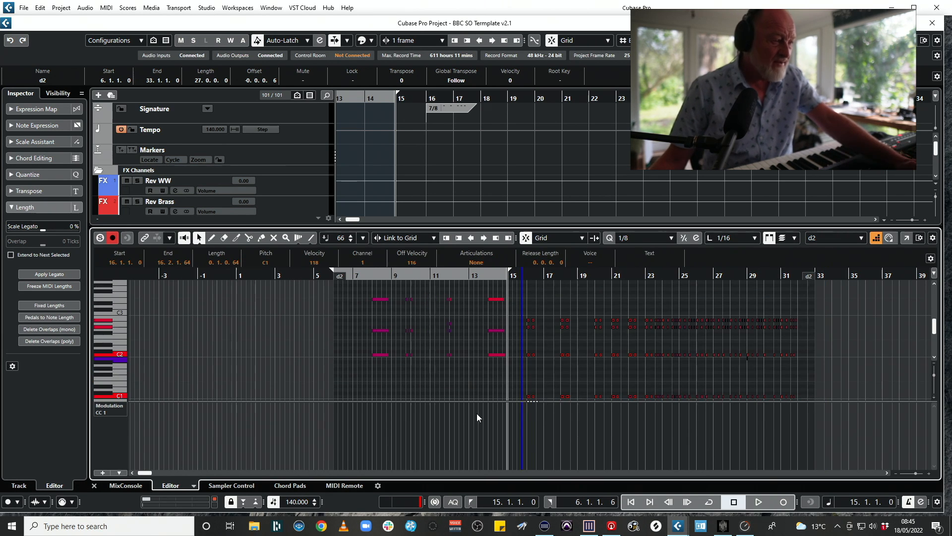
left_click(122, 404)
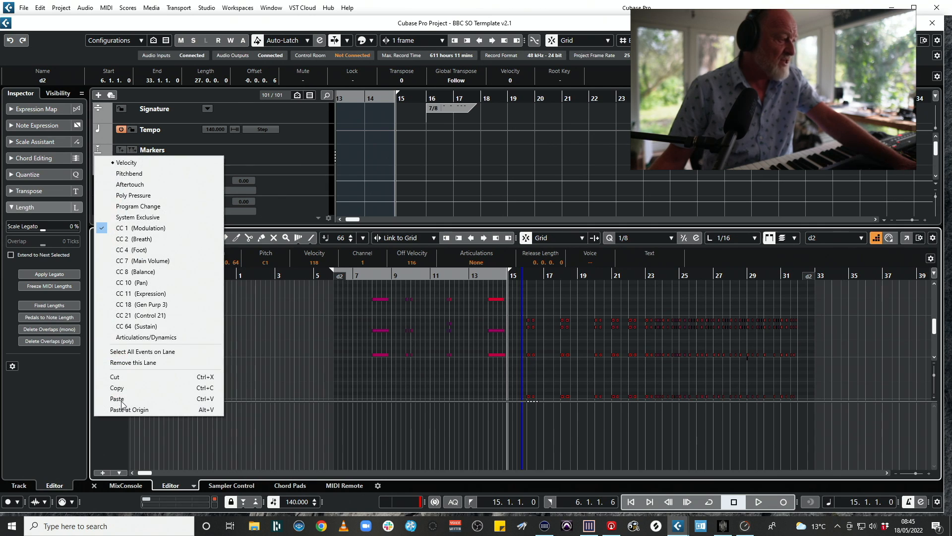
left_click(127, 163)
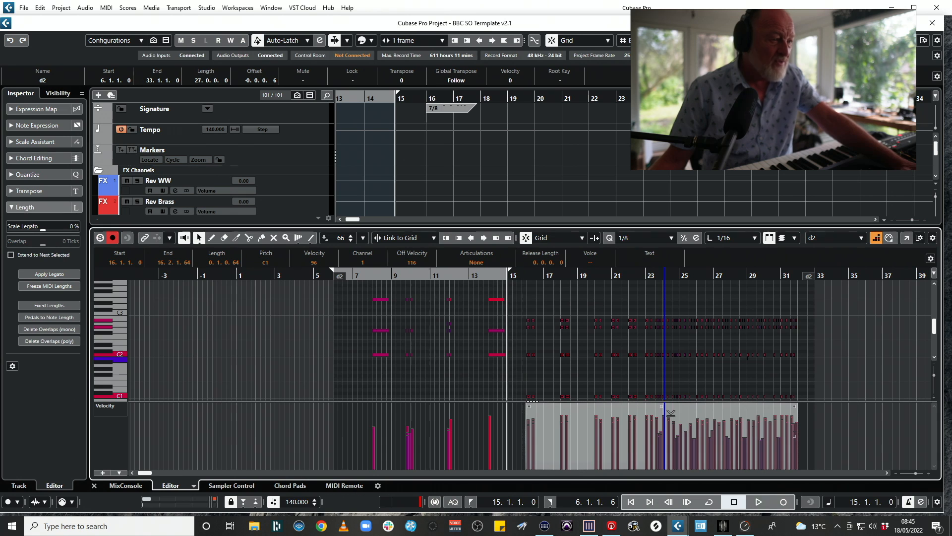
Step: Play the 7/8 section from bar 15 to check the d2 notes, stop playback and close the editor
right_click(671, 413)
key("space")
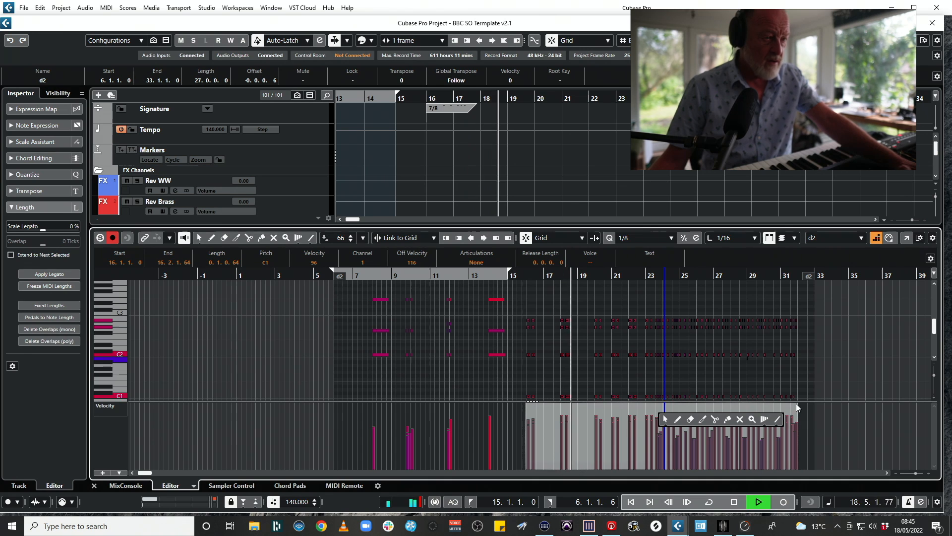
left_click(825, 412)
key("space")
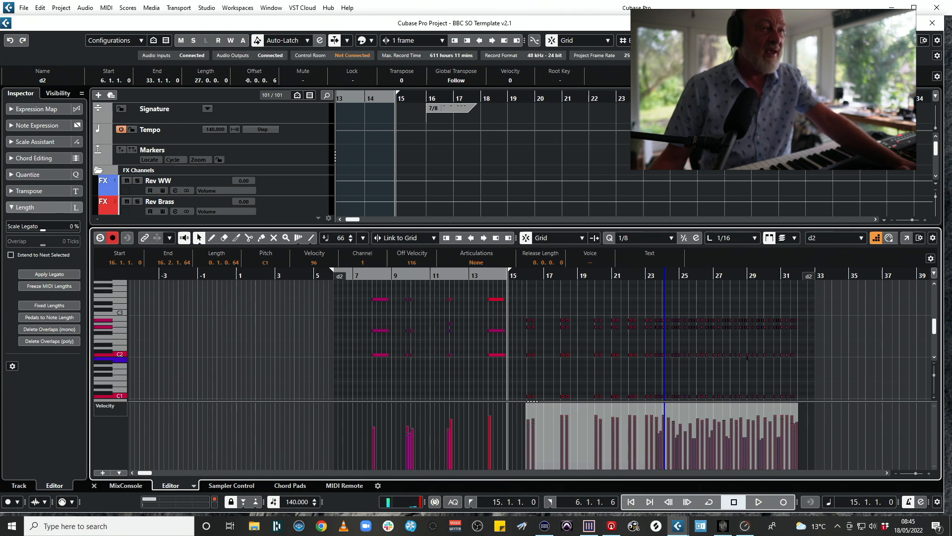
key("ctrl+alt+e")
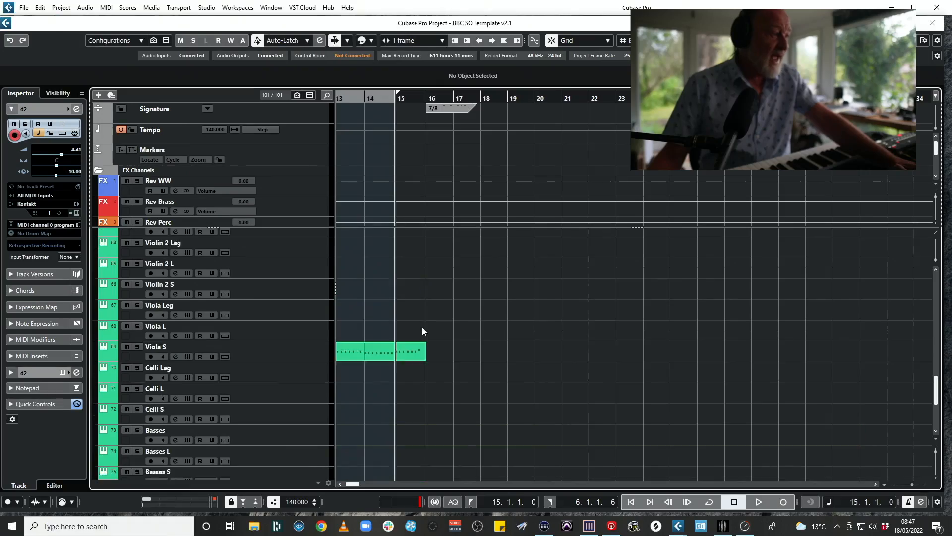
Step: Expand the Brass folder and select the Trb A3 S track
scroll(422, 315, "up", 5)
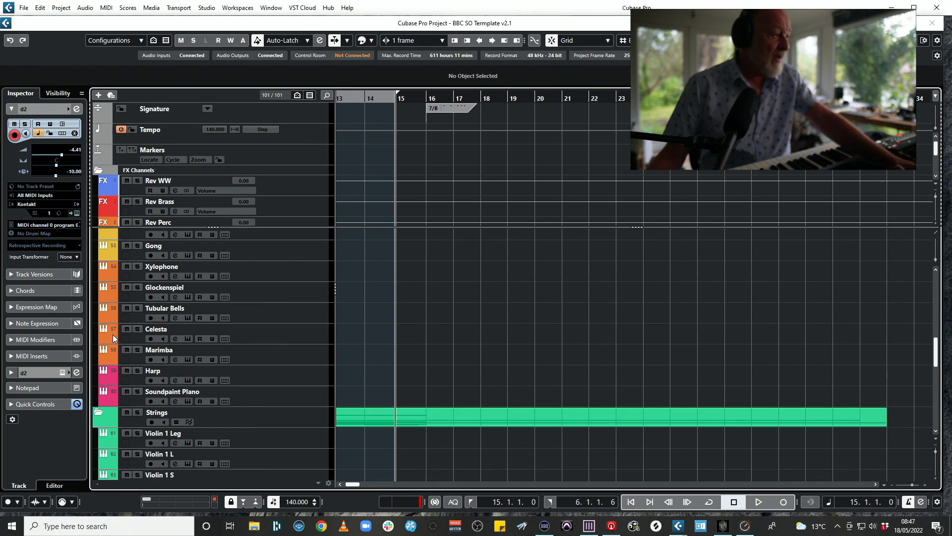
scroll(524, 300, "up", 4)
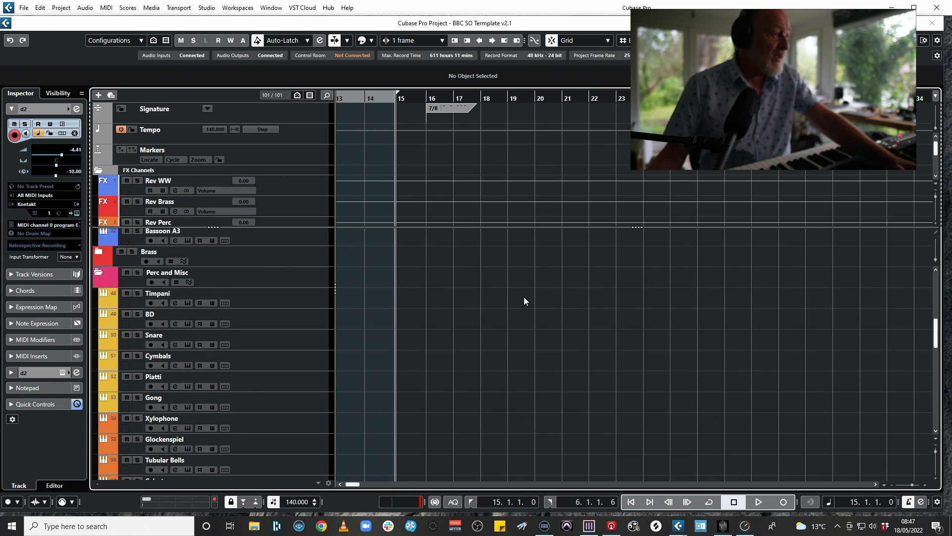
left_click(96, 252)
scroll(422, 332, "down", 4)
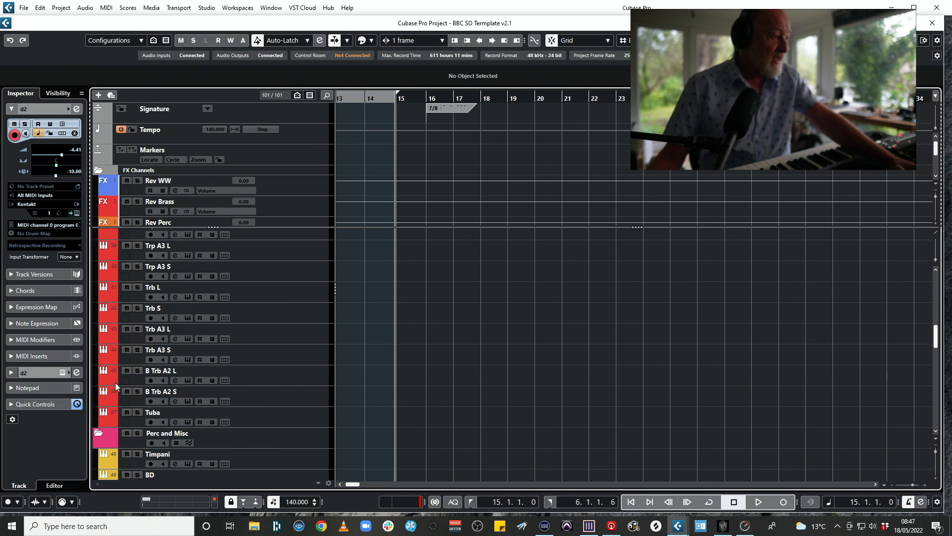
left_click(309, 363)
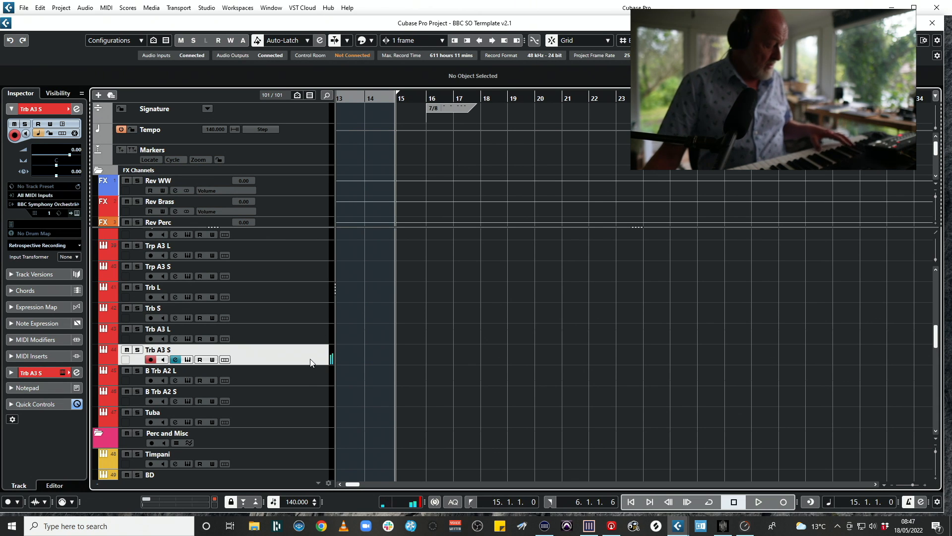
Step: Record a trombone part on the Trb A3 S track from bar 15 to about bar 31
scroll(622, 331, "down", 5)
scroll(627, 328, "up", 7)
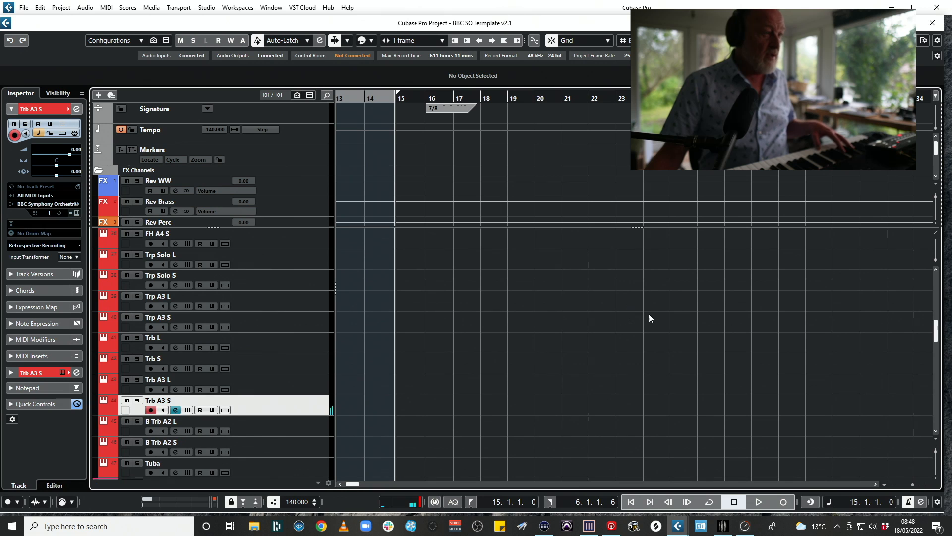
scroll(719, 327, "down", 10)
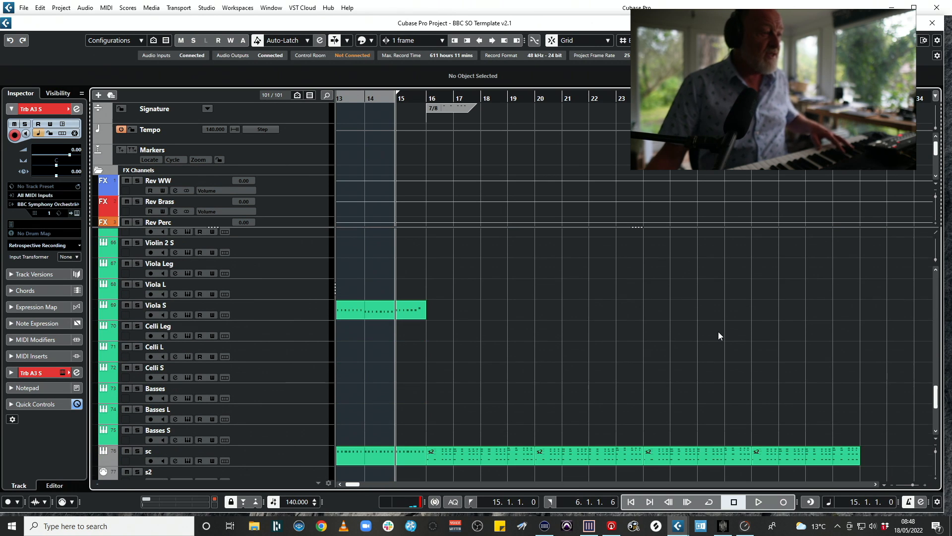
scroll(718, 335, "down", 1)
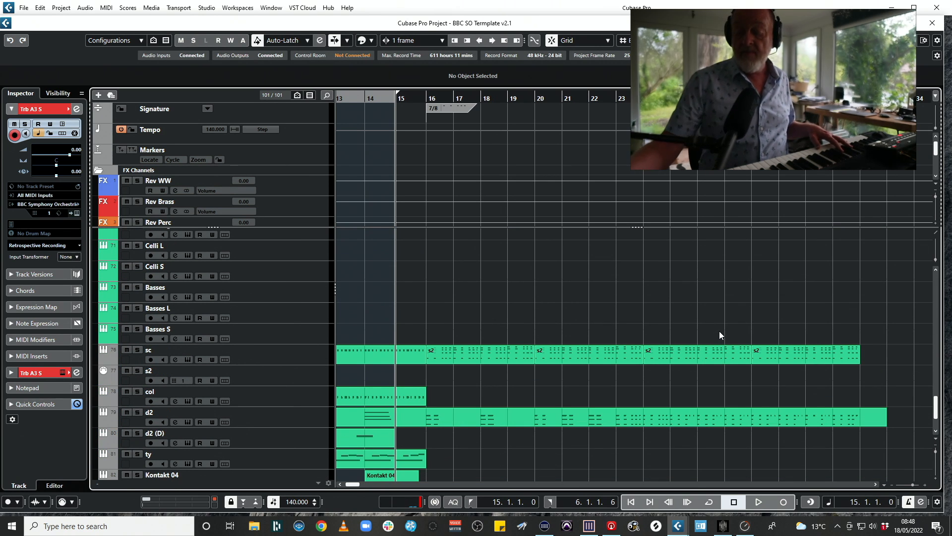
key("space")
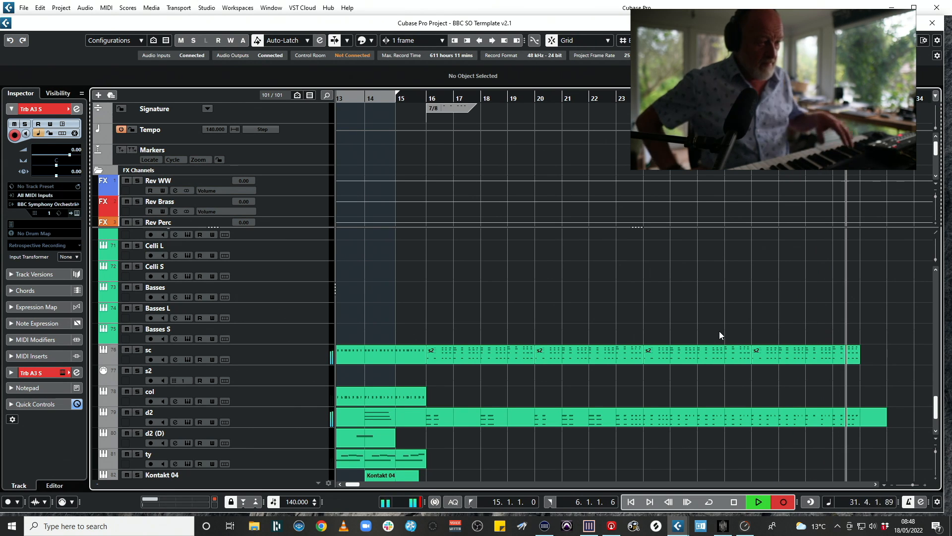
key("space")
Step: Select the FH A4 L track and record a French horn part from bar 15 to about bar 28
scroll(320, 326, "up", 10)
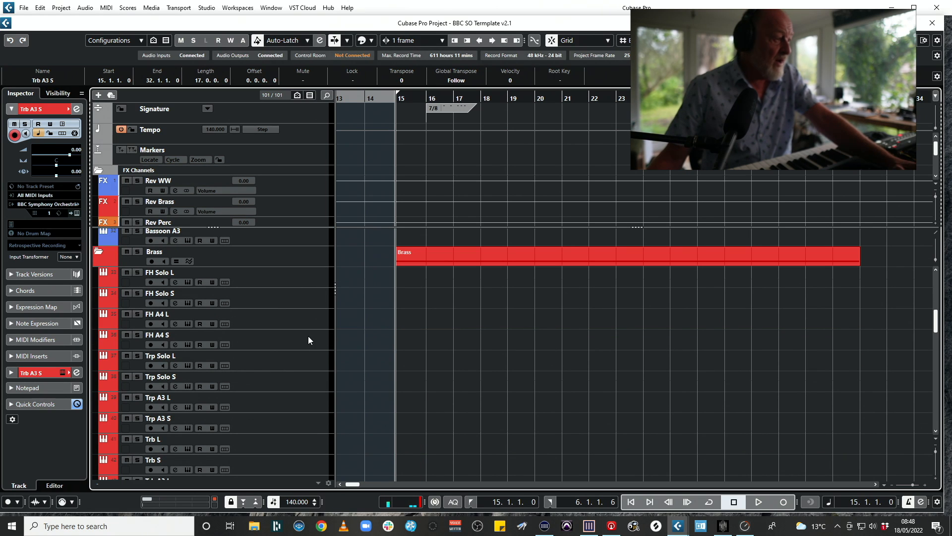
left_click(309, 342)
left_click(277, 319)
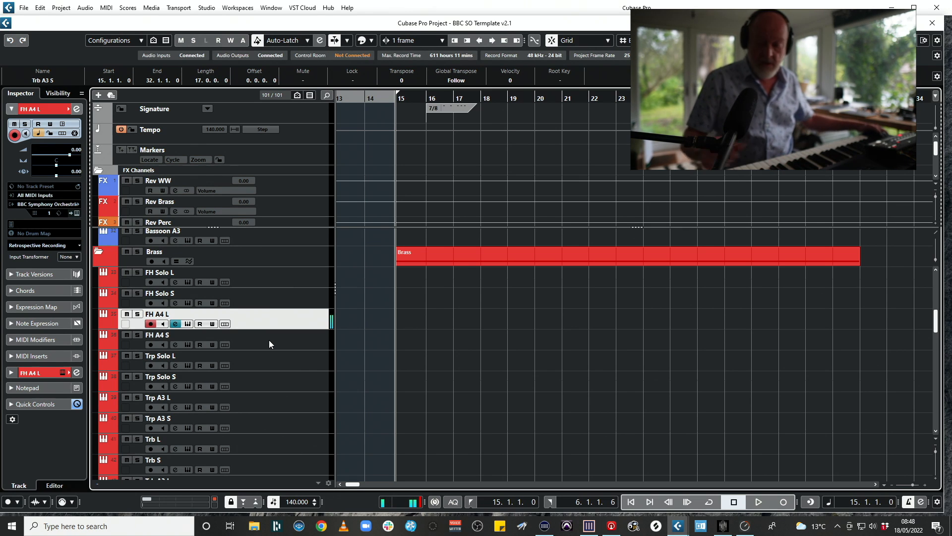
key("KP_Multiply")
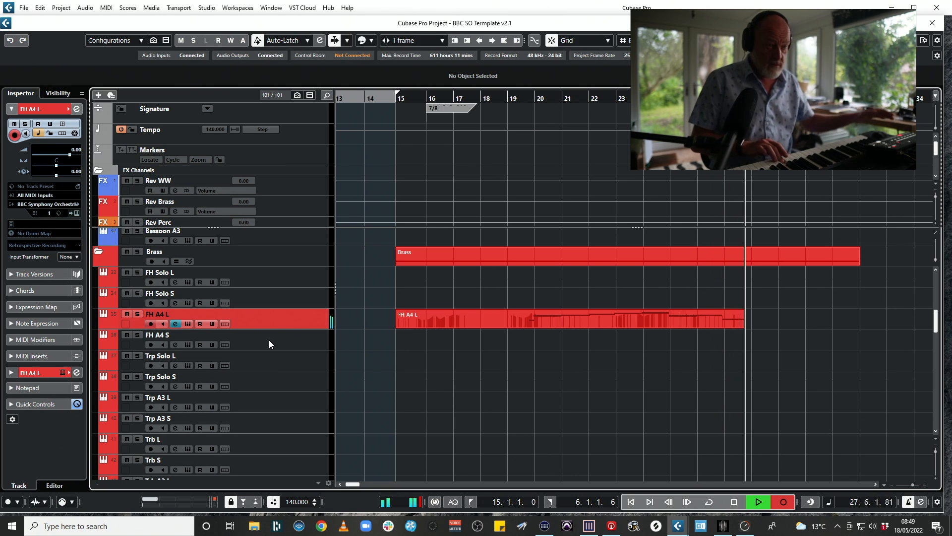
key("space")
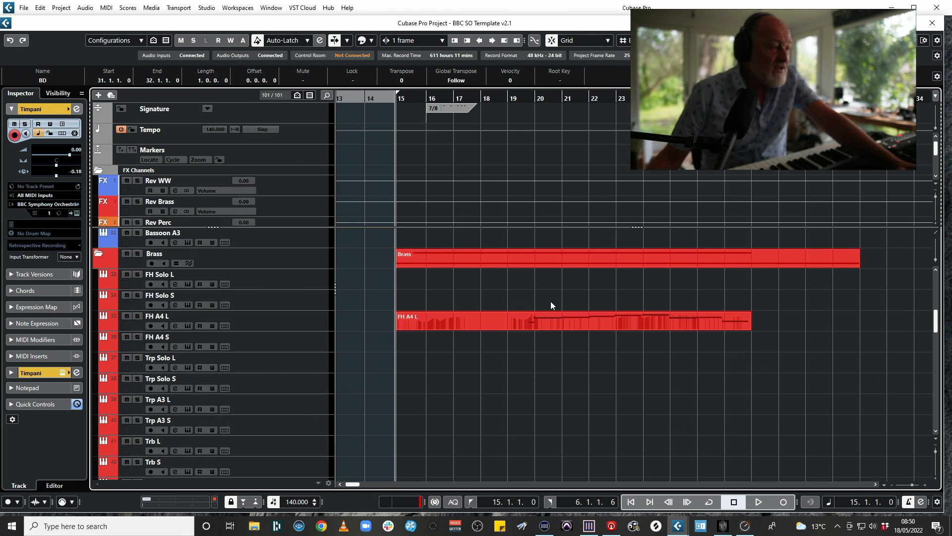
Step: Play the section from bar 15 while looking through the string and percussion tracks, and stop playback
key("space")
scroll(527, 381, "down", 2)
scroll(527, 382, "down", 20)
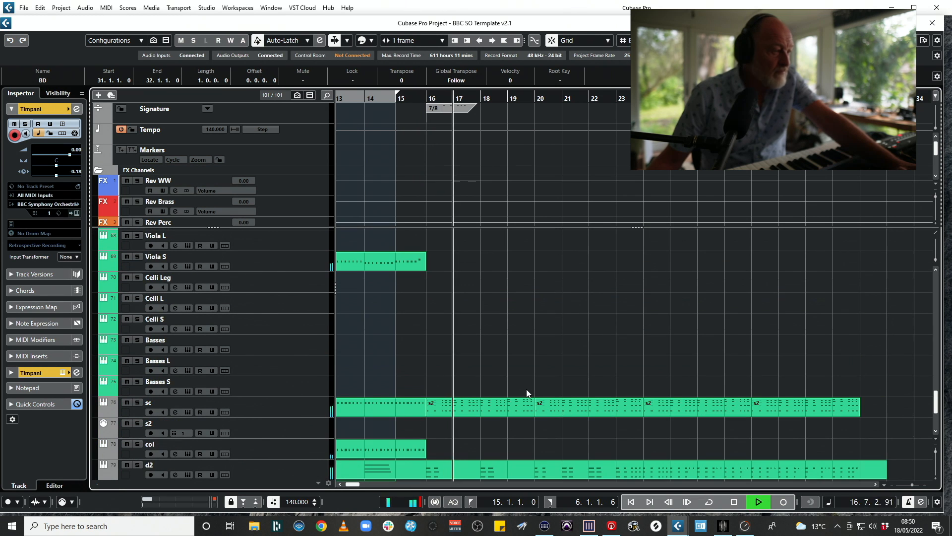
scroll(526, 389, "down", 3)
scroll(525, 389, "up", 5)
scroll(526, 389, "down", 8)
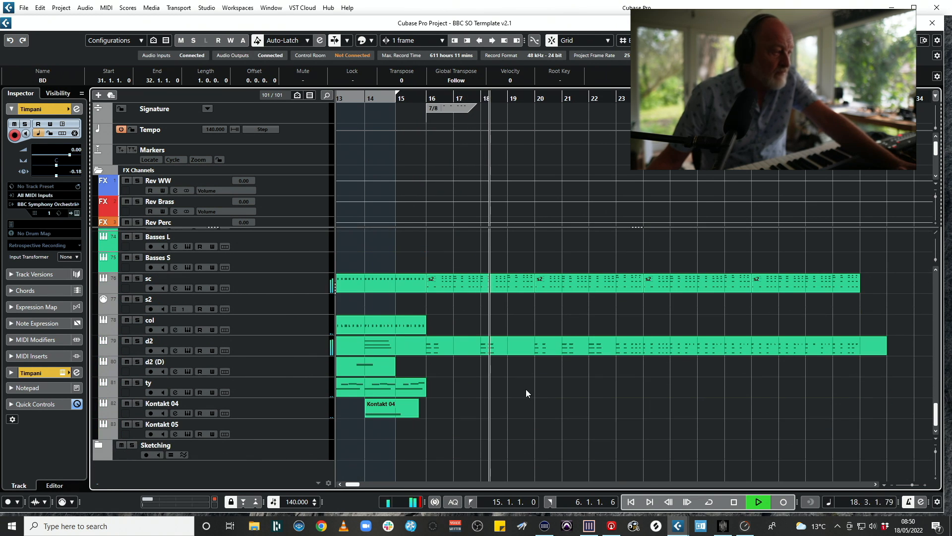
scroll(525, 388, "up", 2)
scroll(511, 381, "up", 7)
key("space")
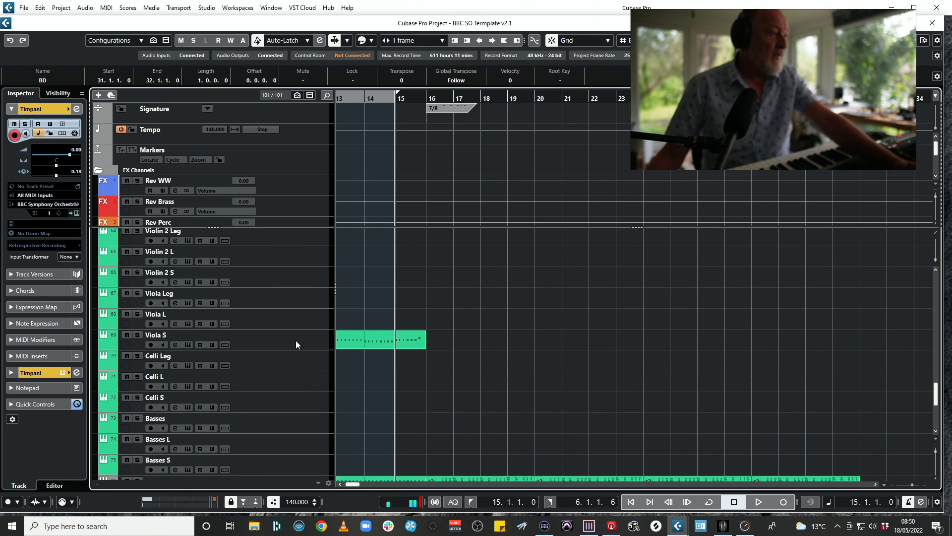
Step: Select the Celli Leg track and record a cello part from bar 15 to about bar 20
left_click(310, 370)
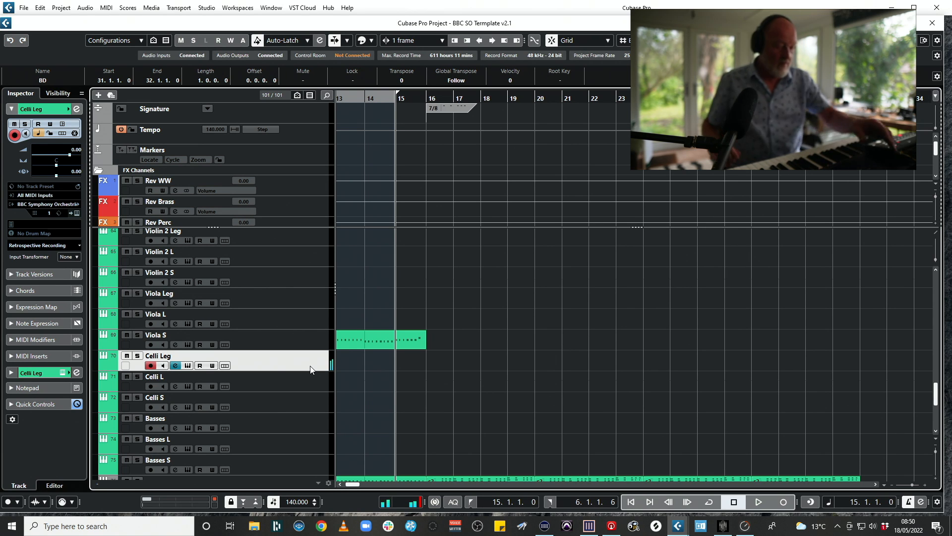
key("KP_Multiply")
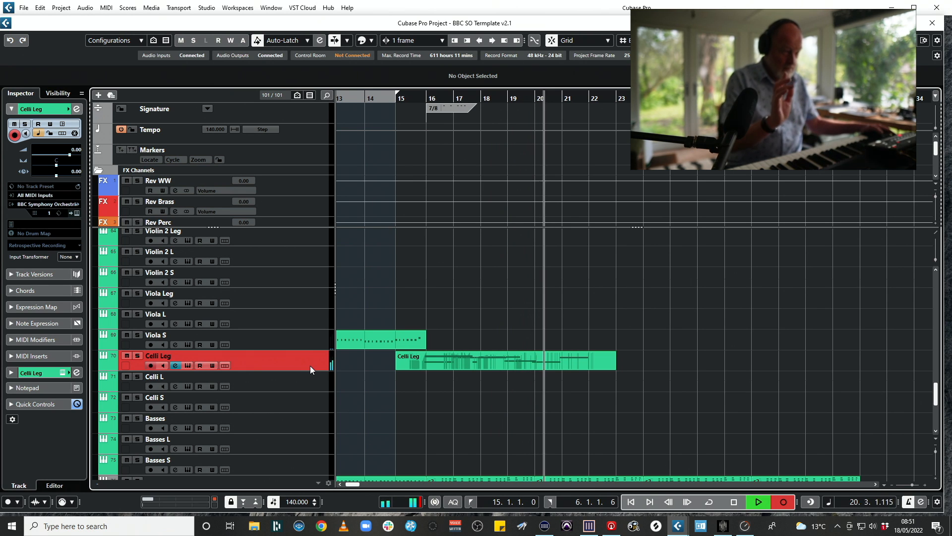
key("space")
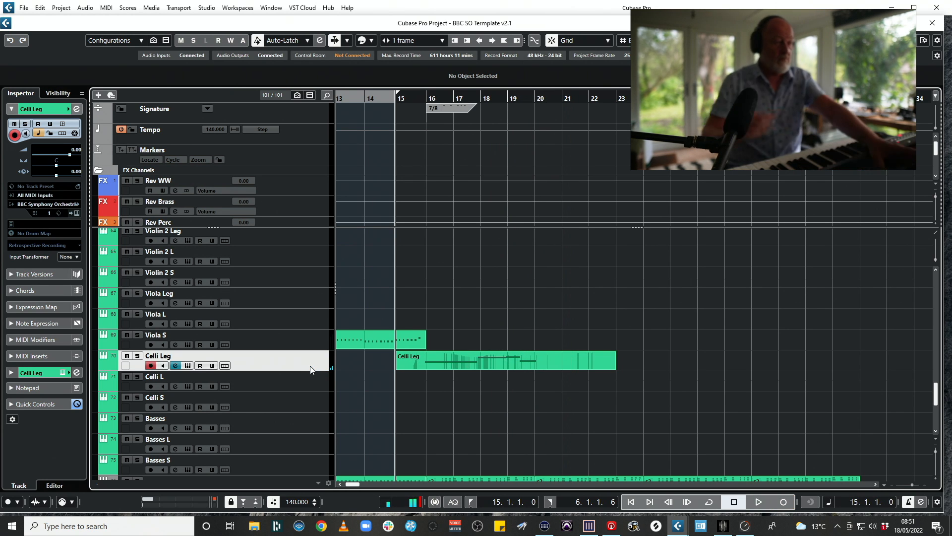
Step: Copy the Celli Leg part from bar 15 onto the Basses L track and play it back to about bar 20
left_click(495, 364)
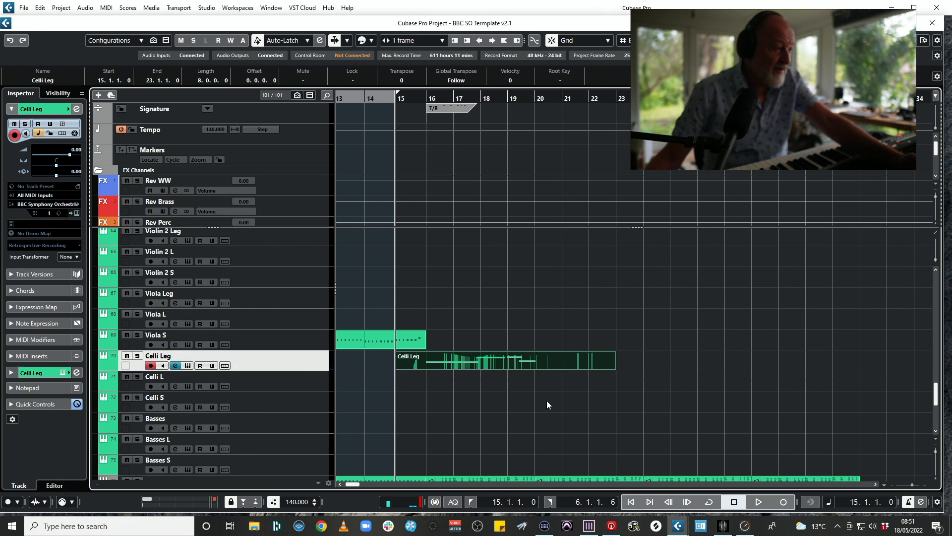
scroll(526, 409, "down", 3)
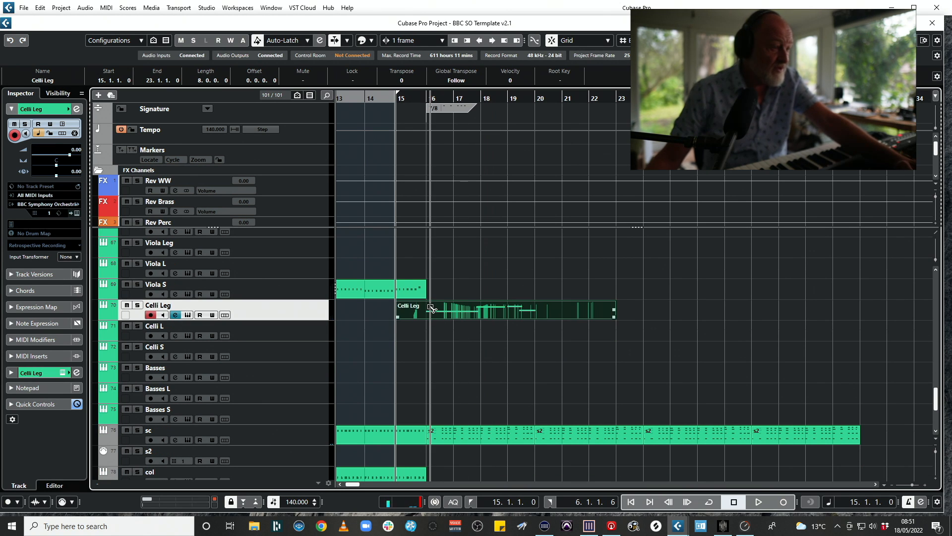
left_click_drag(430, 306, 440, 390)
key("space")
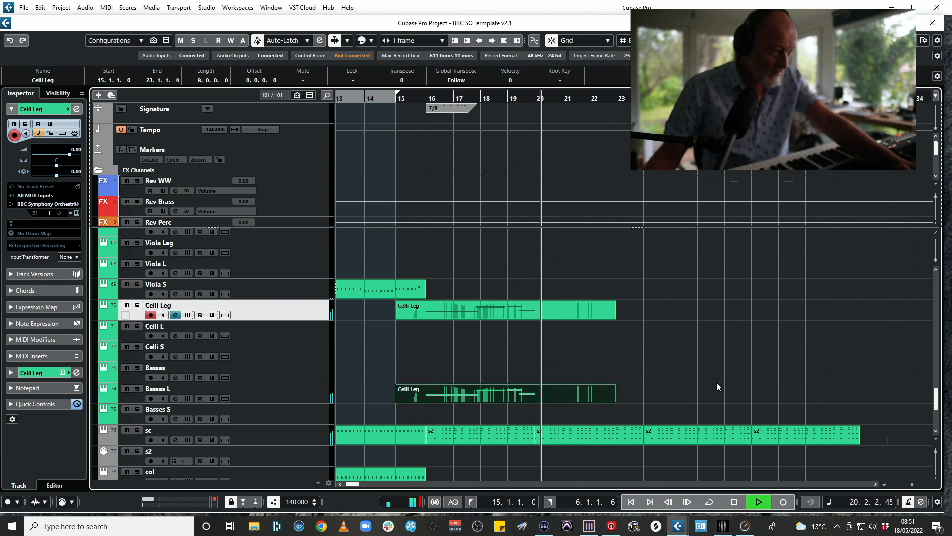
key("space")
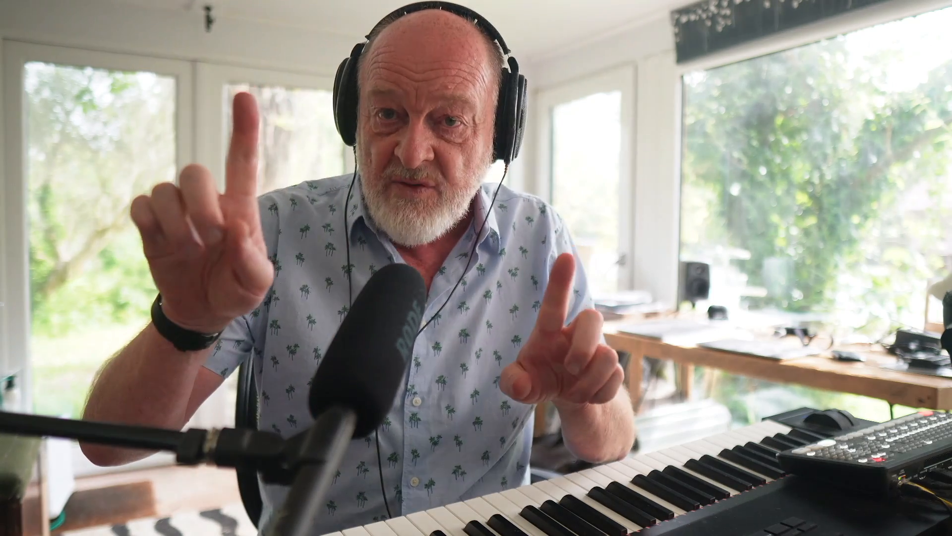
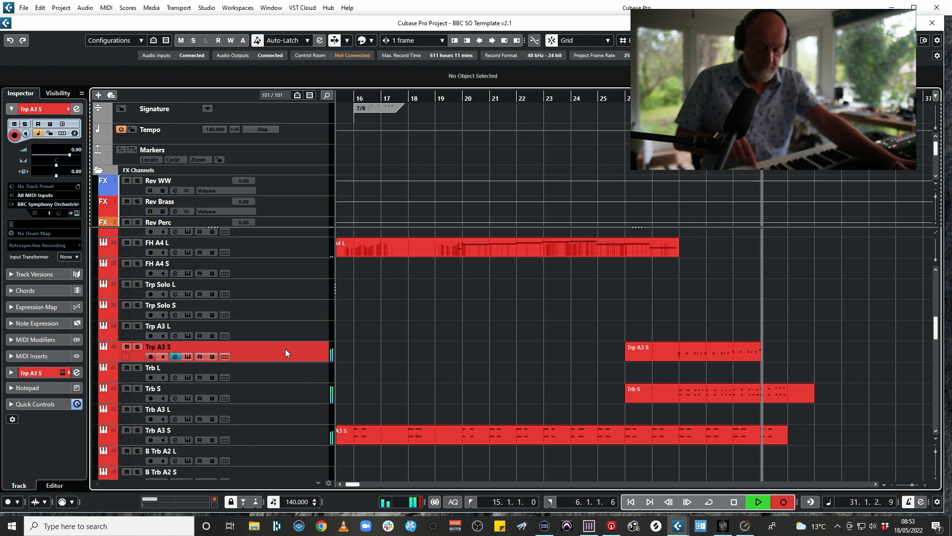
Step: Finish the Trp A3 S trumpet recording at about bar 31 and play the brass section back from bar 26
key("space")
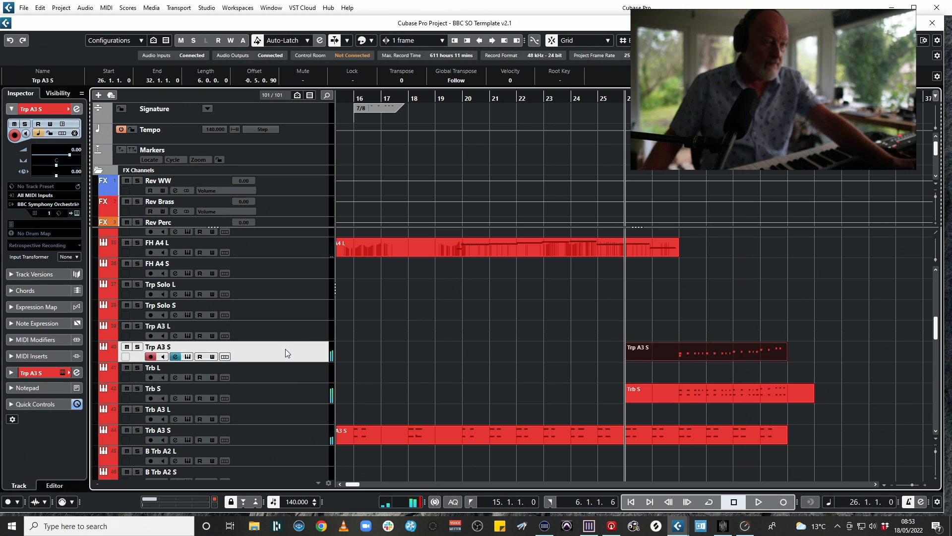
left_click(695, 393)
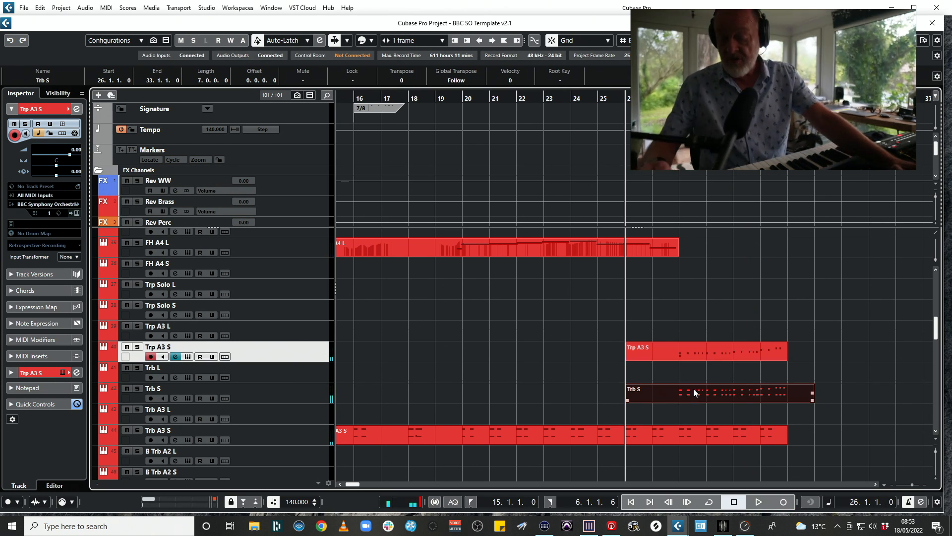
key("space")
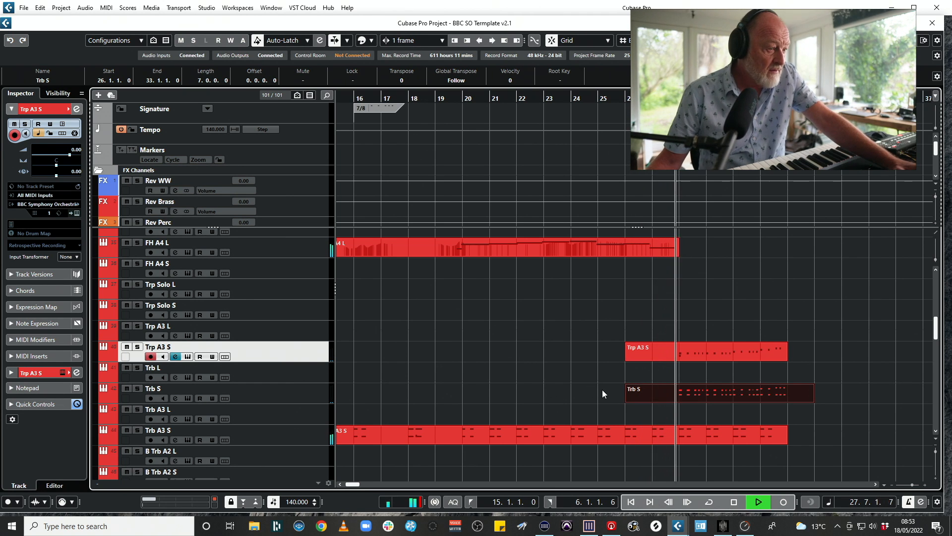
scroll(504, 397, "up", 3)
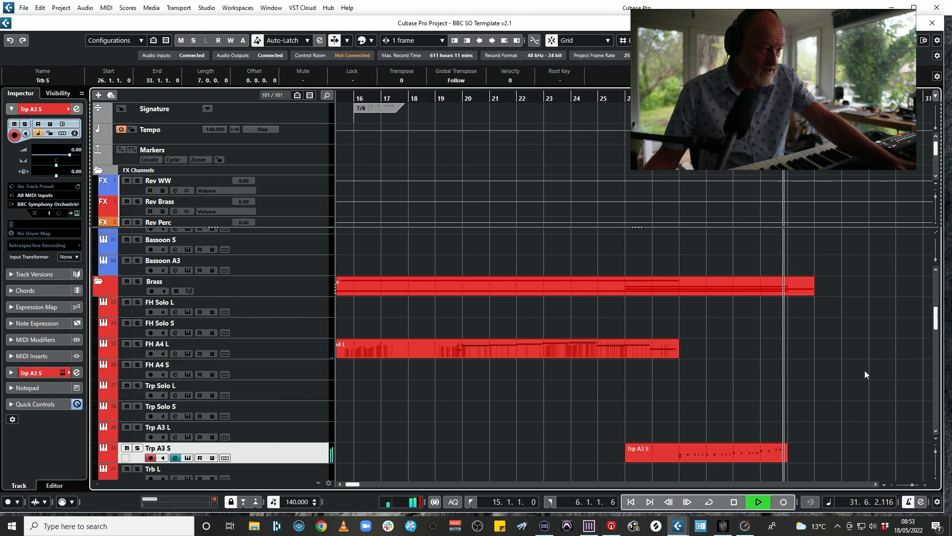
key("space")
Step: Switch the Violin 1 S track to the Spiccato technique and record a part from bar 26 to about bar 31
scroll(866, 376, "down", 15)
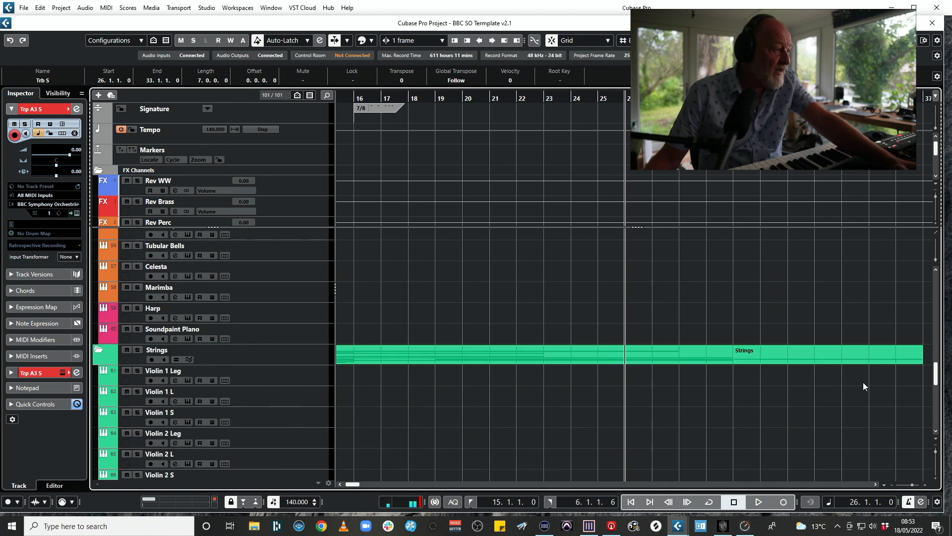
scroll(863, 386, "down", 3)
left_click(308, 373)
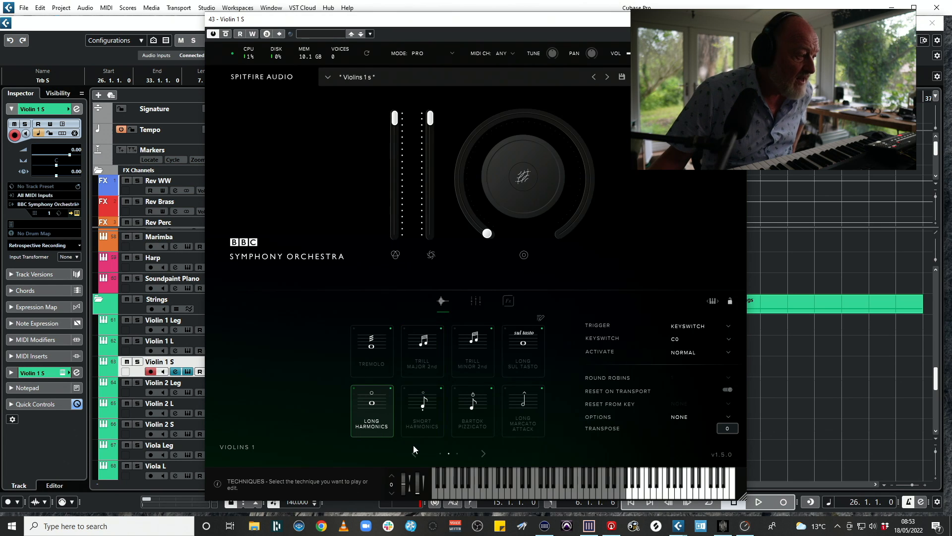
left_click(413, 454)
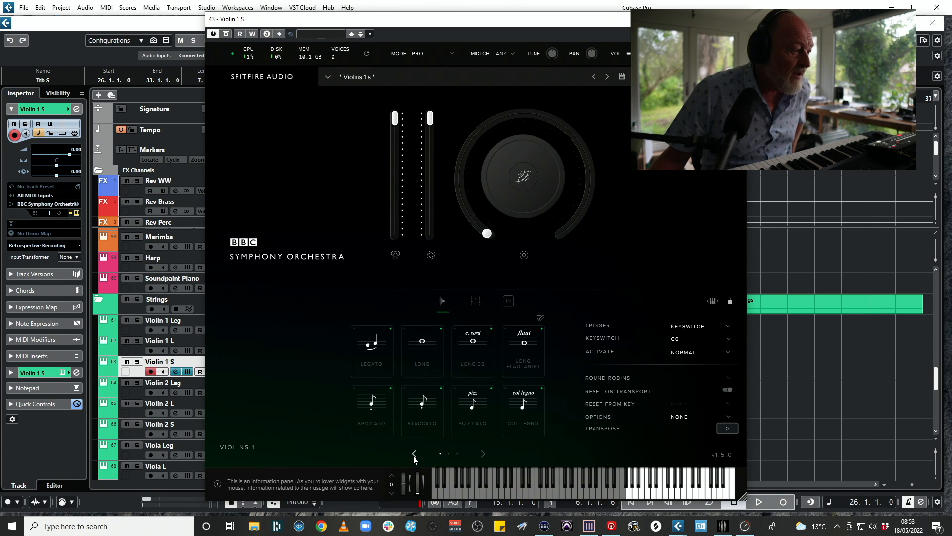
left_click(378, 408)
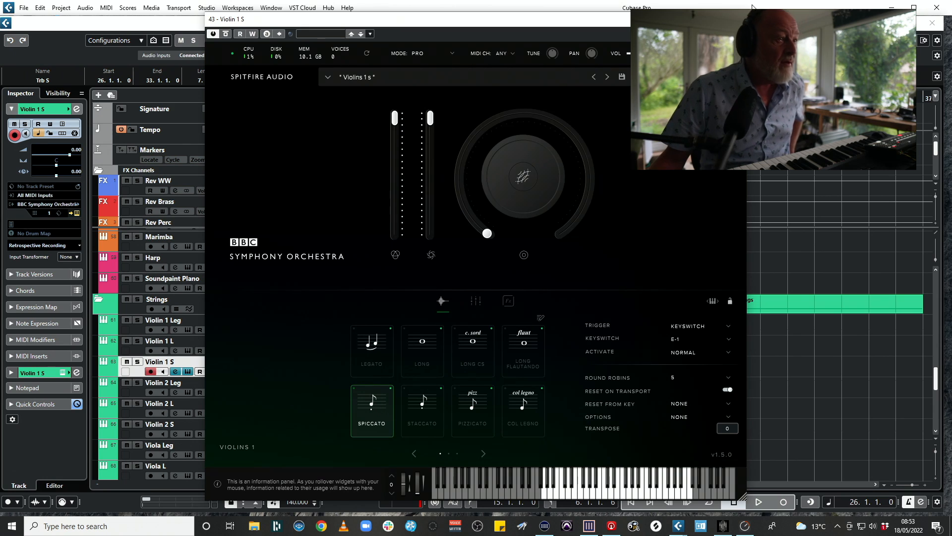
left_click(735, 19)
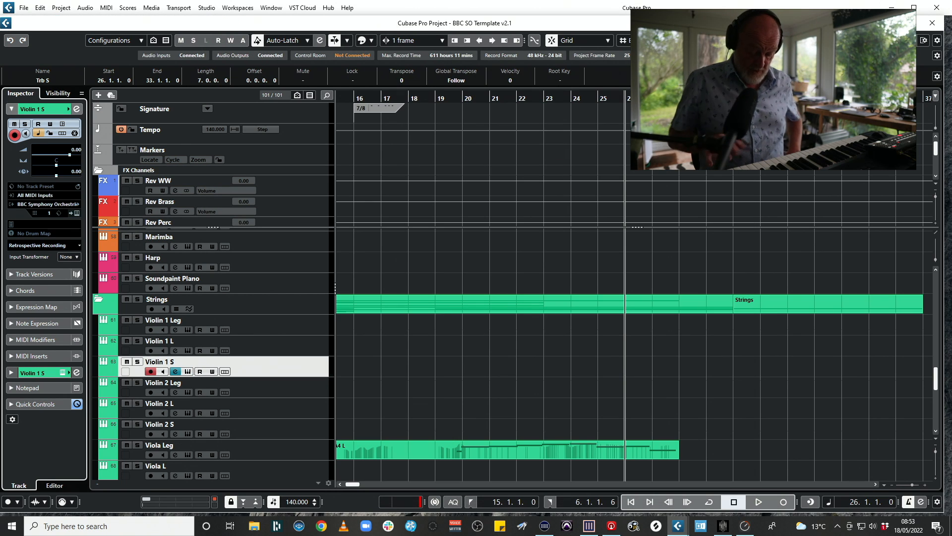
key("KP_Multiply")
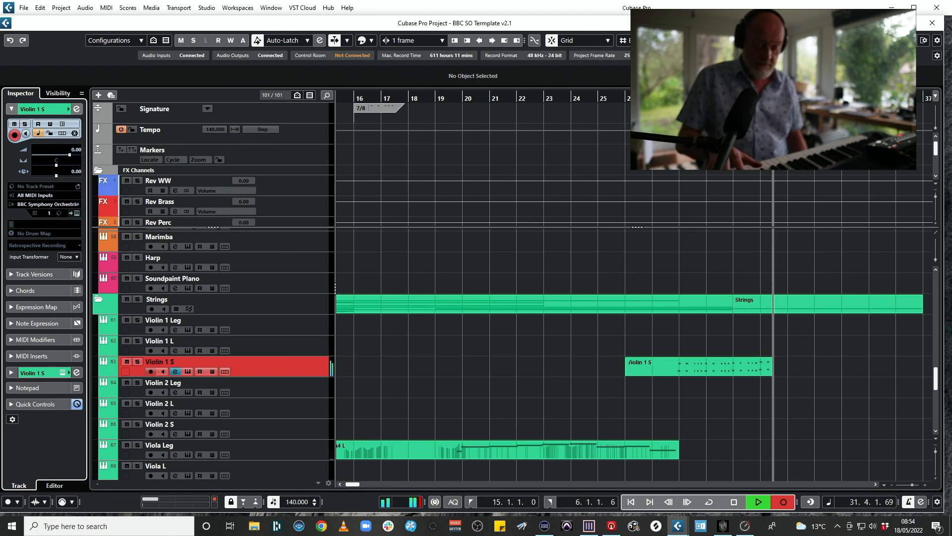
key("space")
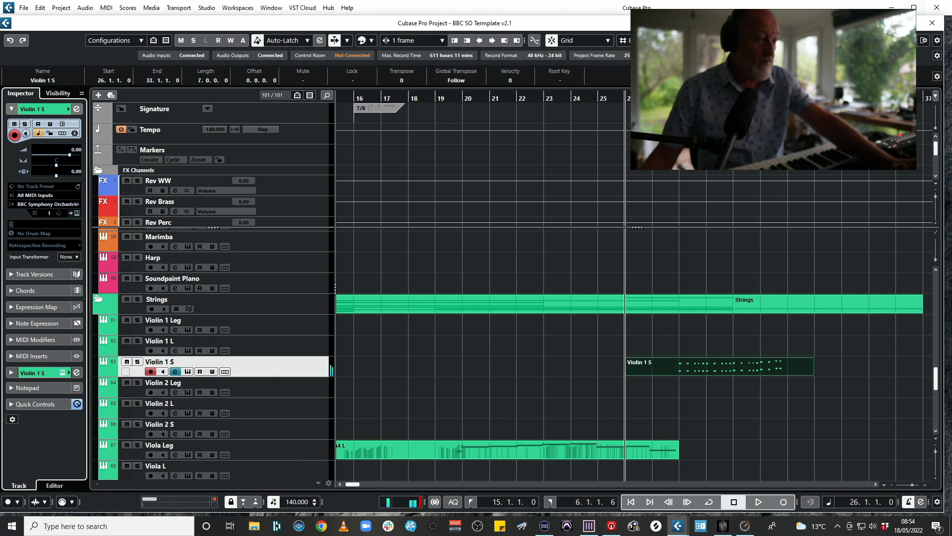
Step: Add one instrument track below d2 (D) using Pianoteq 7, with its audio output set to Stereo Out
scroll(287, 377, "down", 8)
right_click(295, 364)
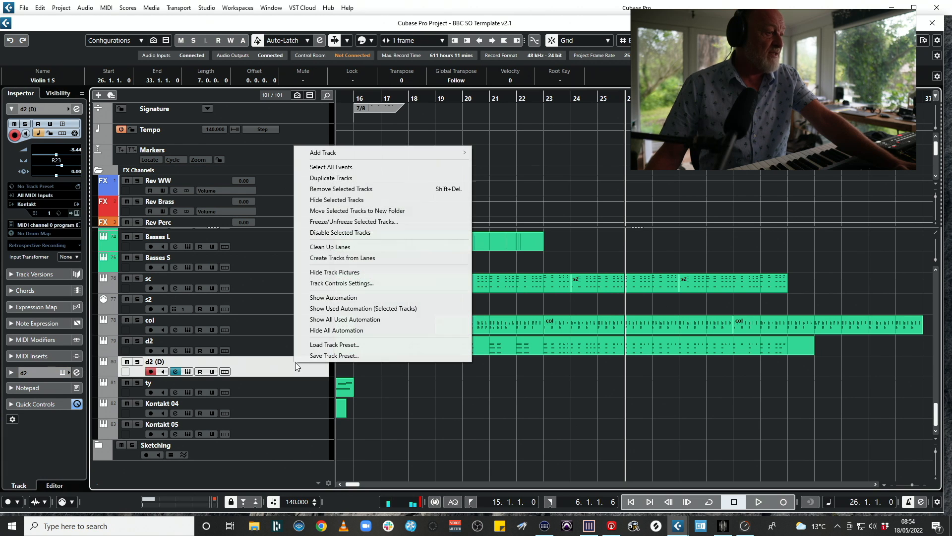
mouse_move(422, 149)
left_click(529, 162)
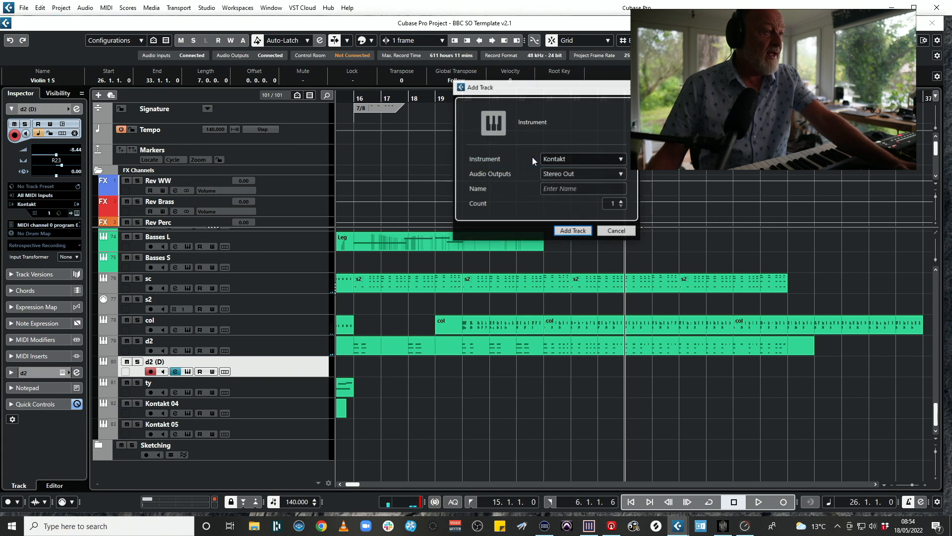
left_click(573, 160)
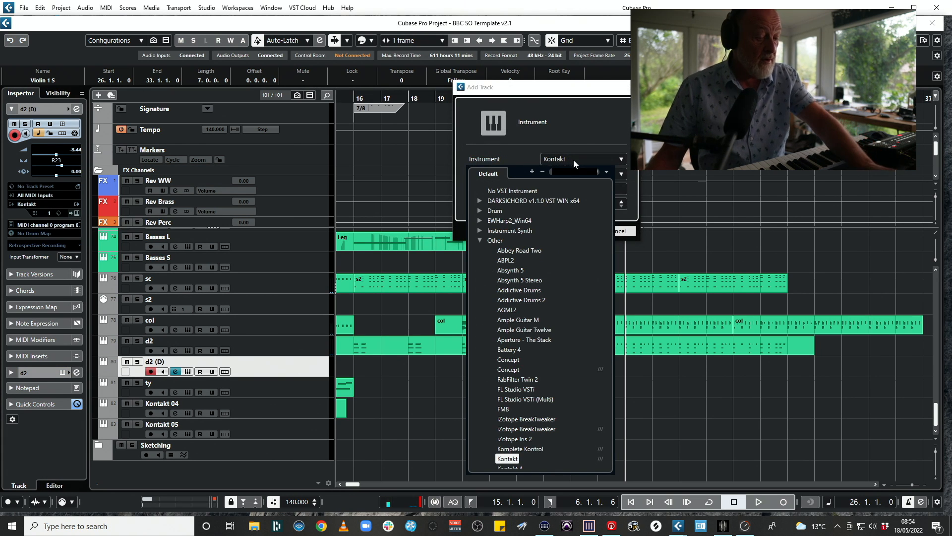
type("pian")
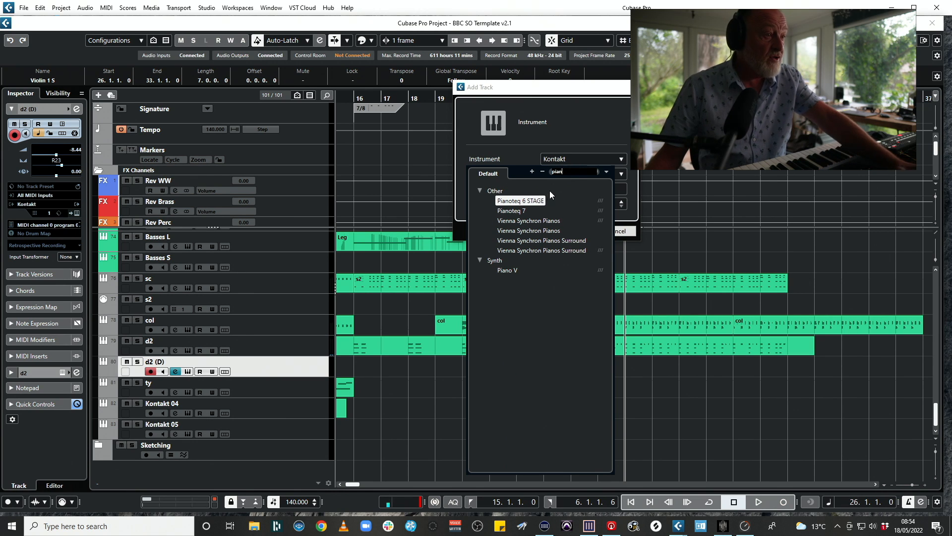
left_click(525, 209)
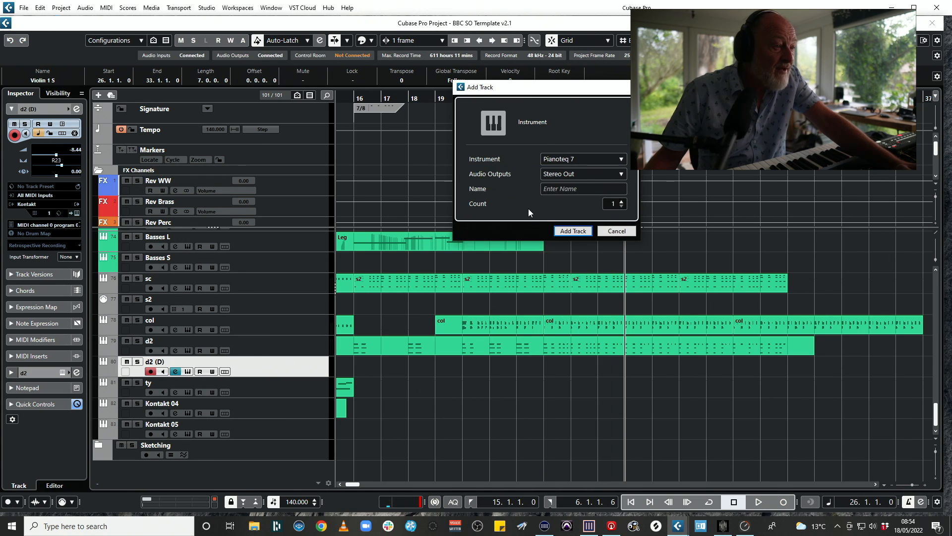
left_click(573, 231)
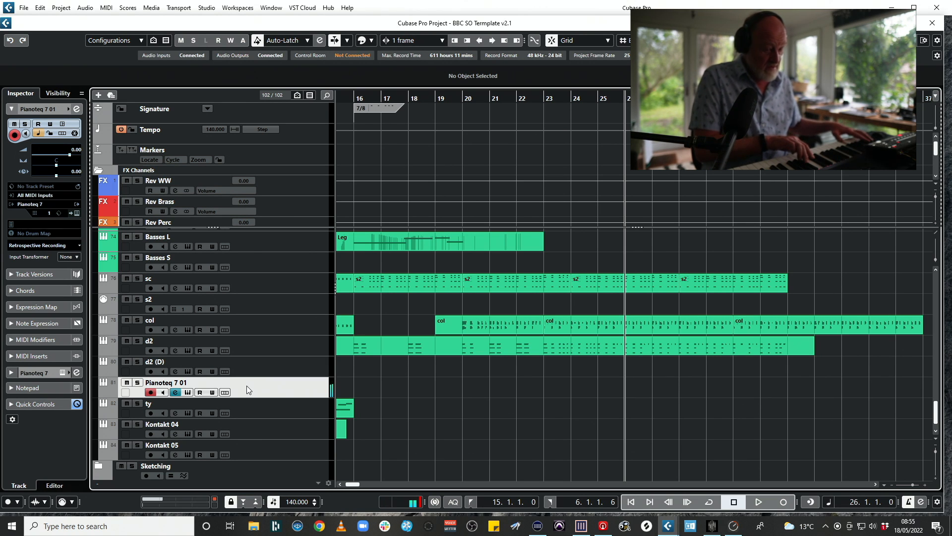
Step: Record a sustained piano part on the Pianoteq 7 01 track from bar 26 to about bar 28 and replace it with rendered audio
key("KP_Multiply")
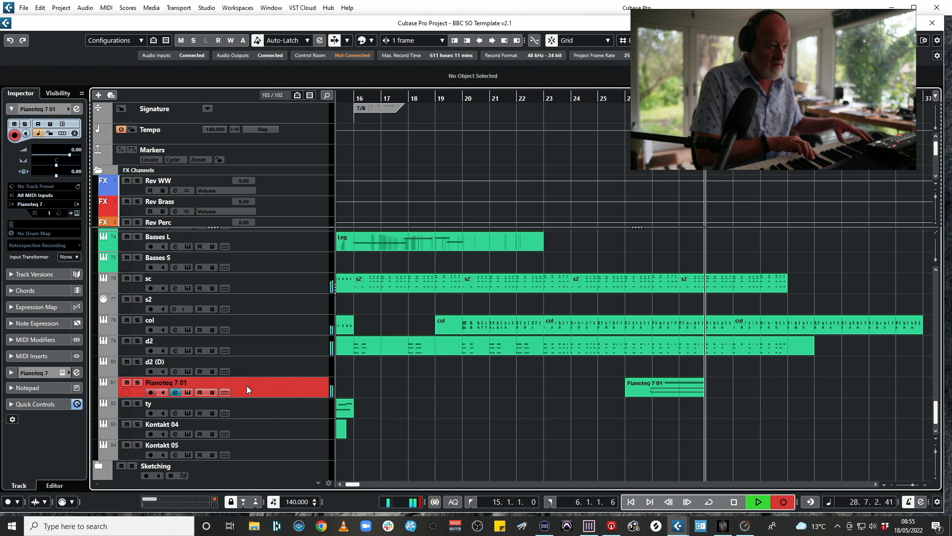
key("space")
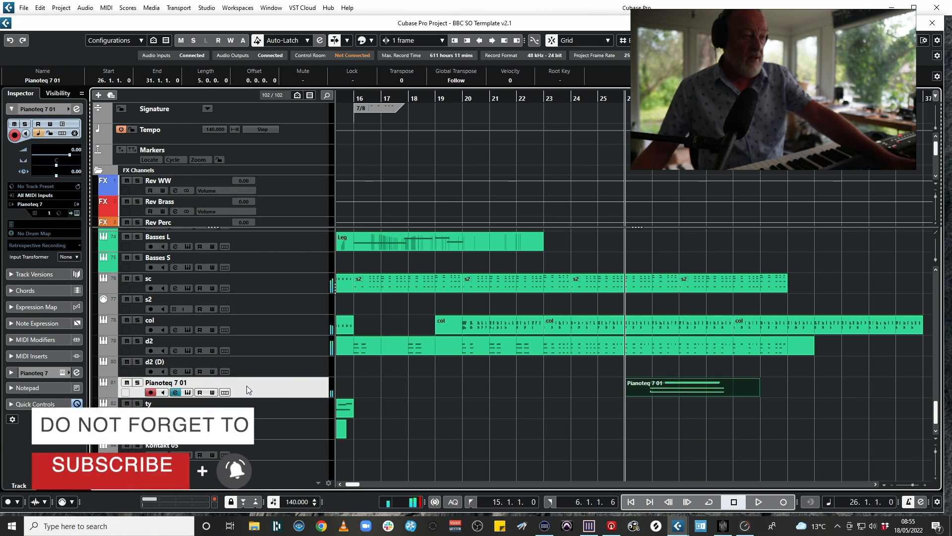
key("alt+r")
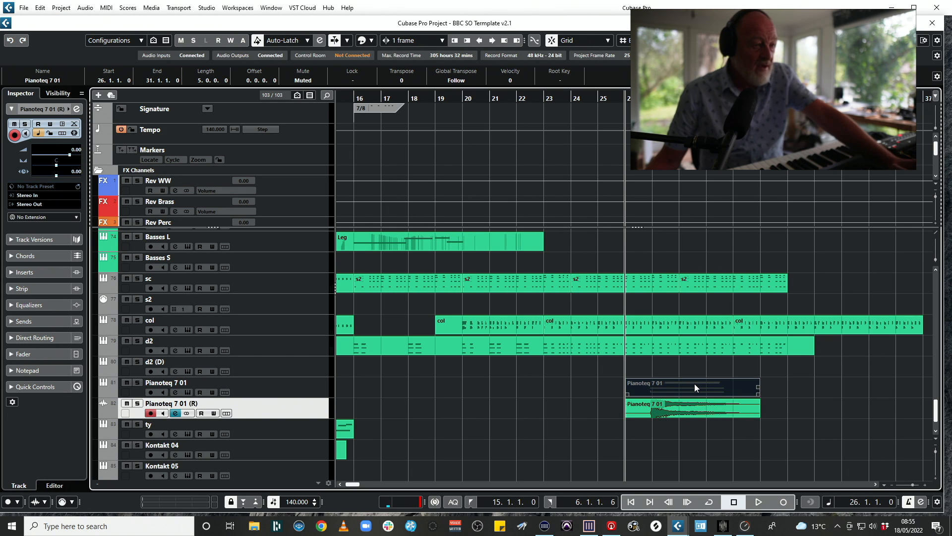
key("Delete")
Step: Reverse the rendered piano audio, move it to start just before bar 28, and play the section back from bar 28
left_click(699, 408)
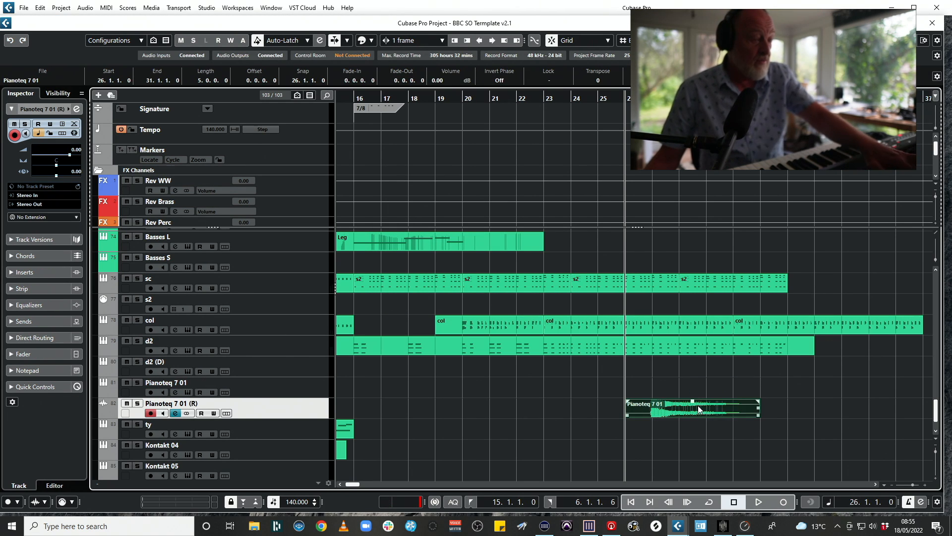
left_click_drag(712, 411, 767, 402)
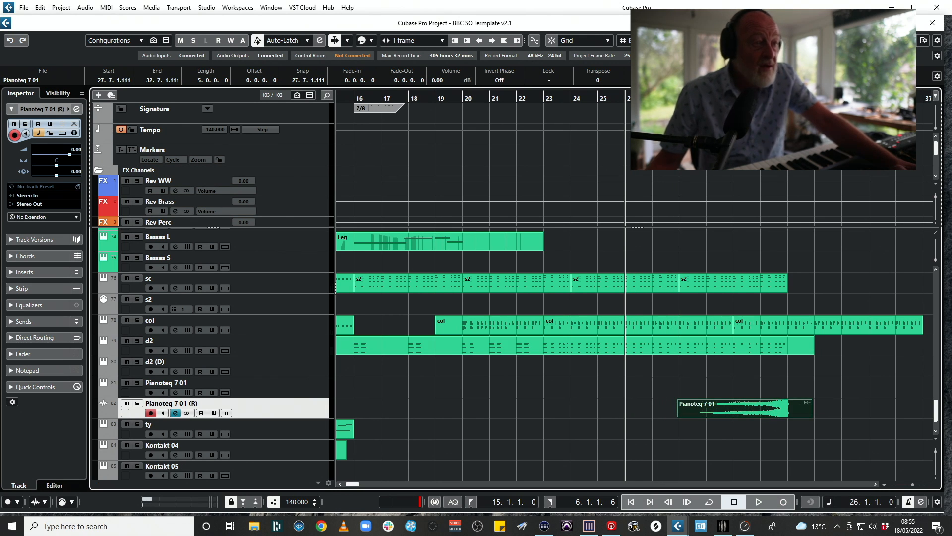
left_click(680, 98)
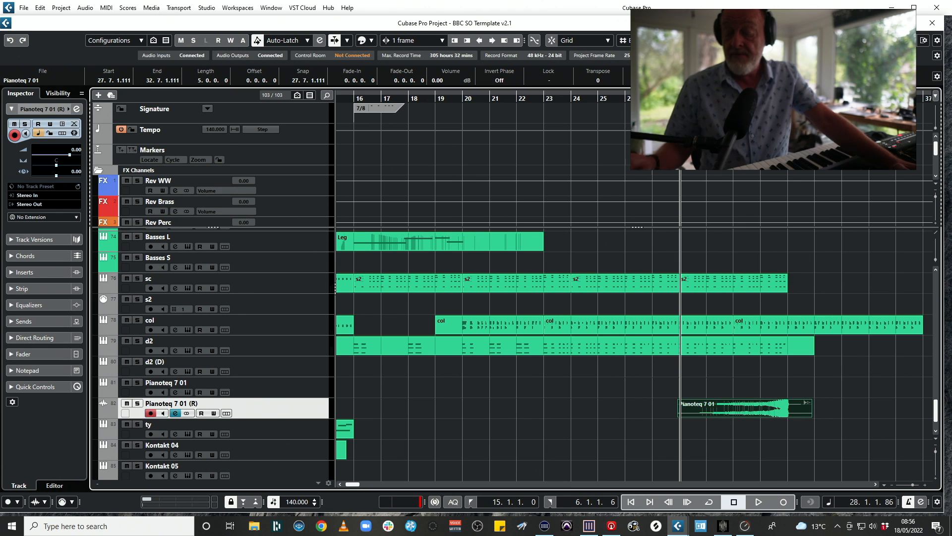
key("ctrl+KP_1")
key("space")
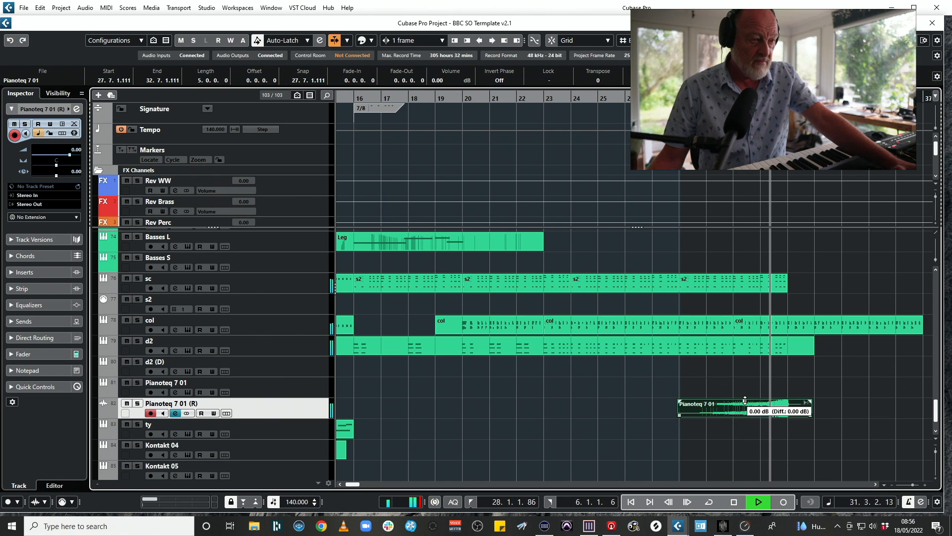
key("space")
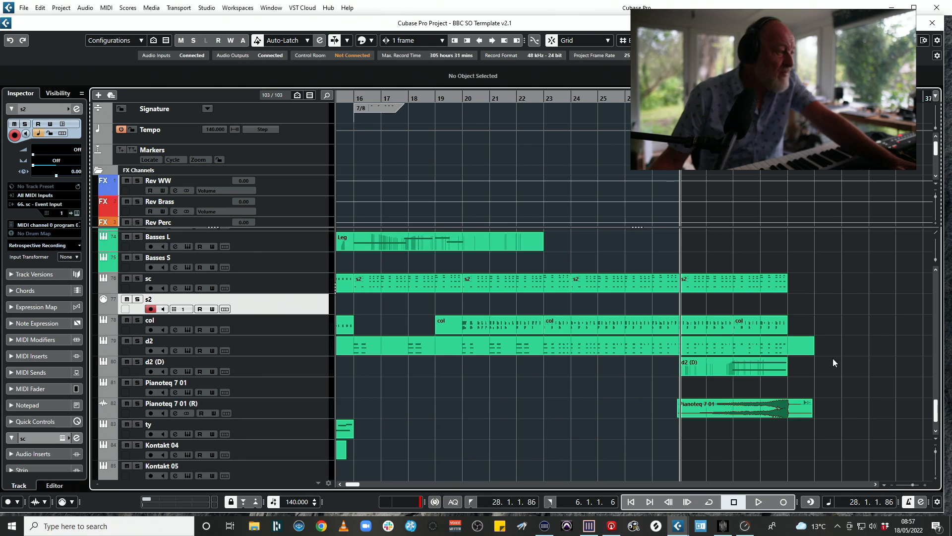
Step: Select the d2 (D) track and record a new take from bar 28 to about bar 32
scroll(832, 362, "down", 2)
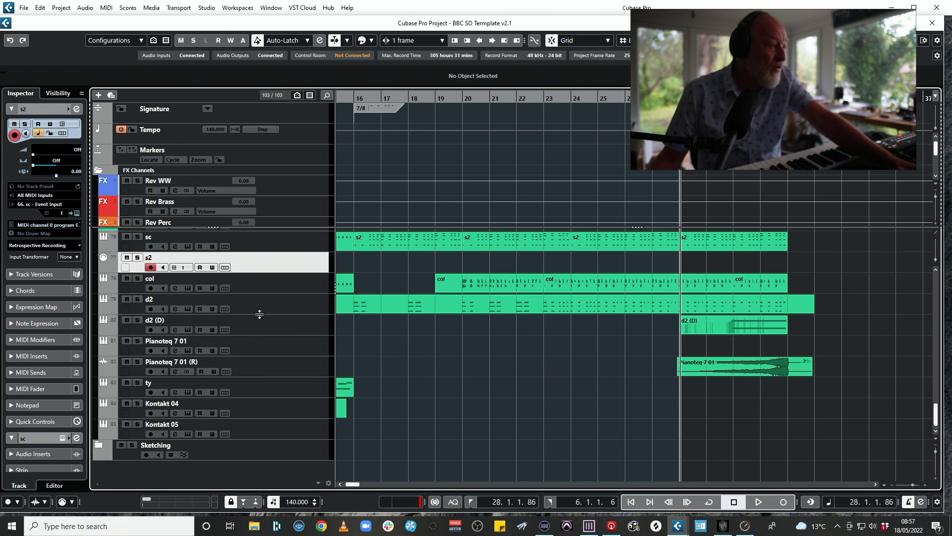
left_click(271, 302)
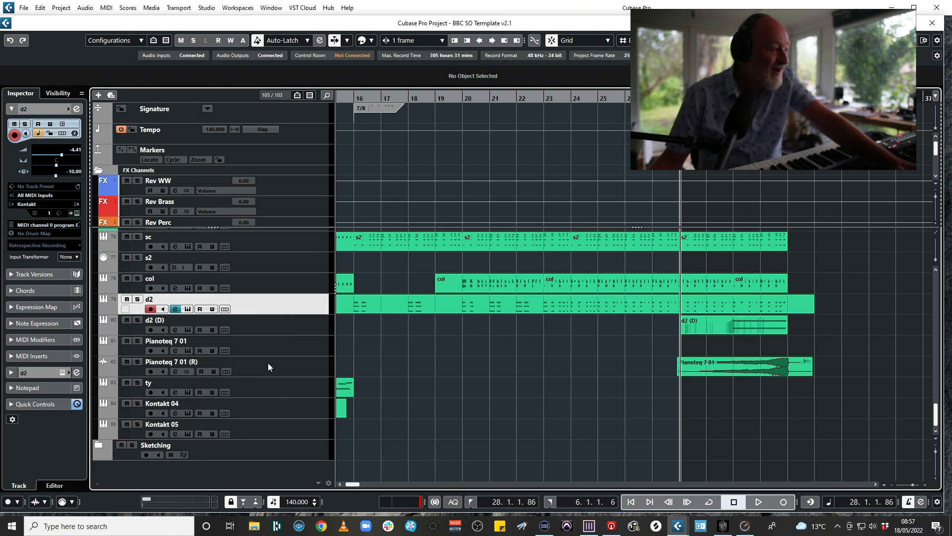
left_click(298, 326)
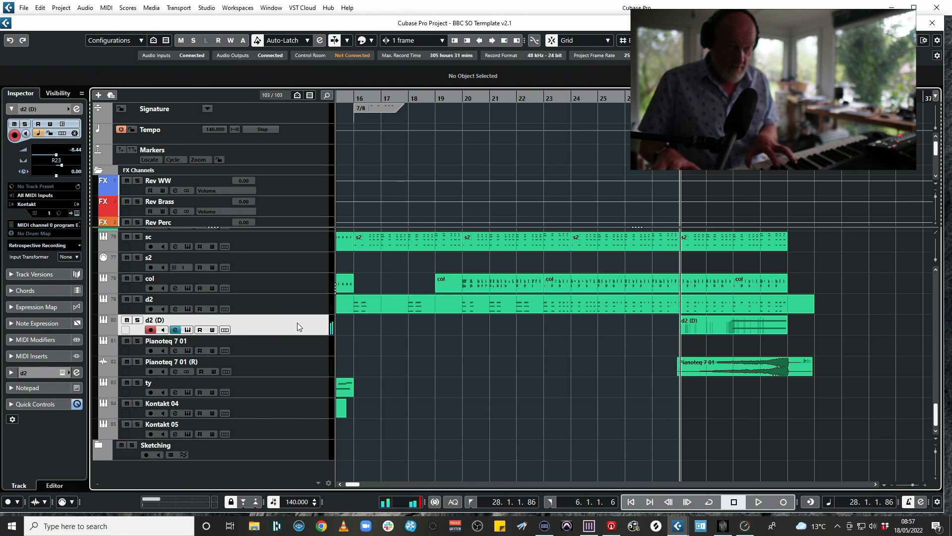
key("KP_Multiply")
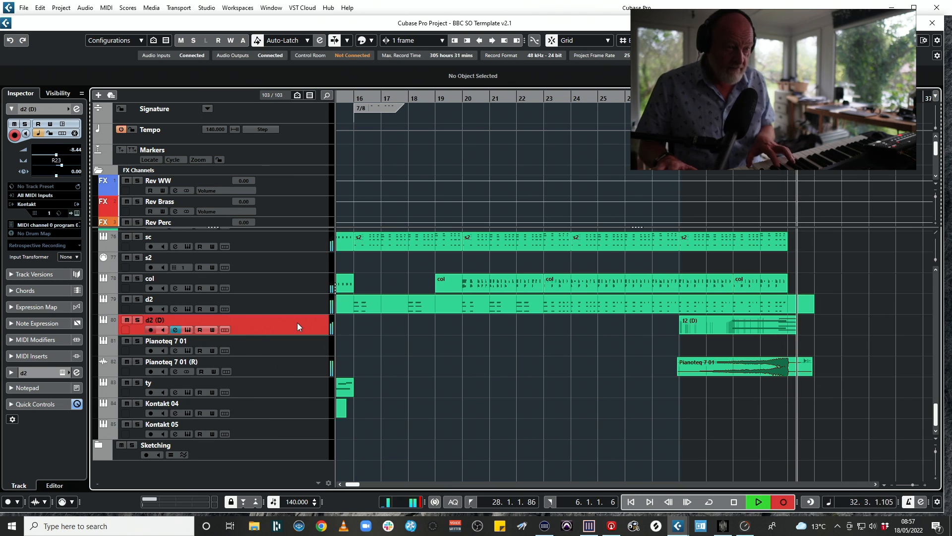
key("space")
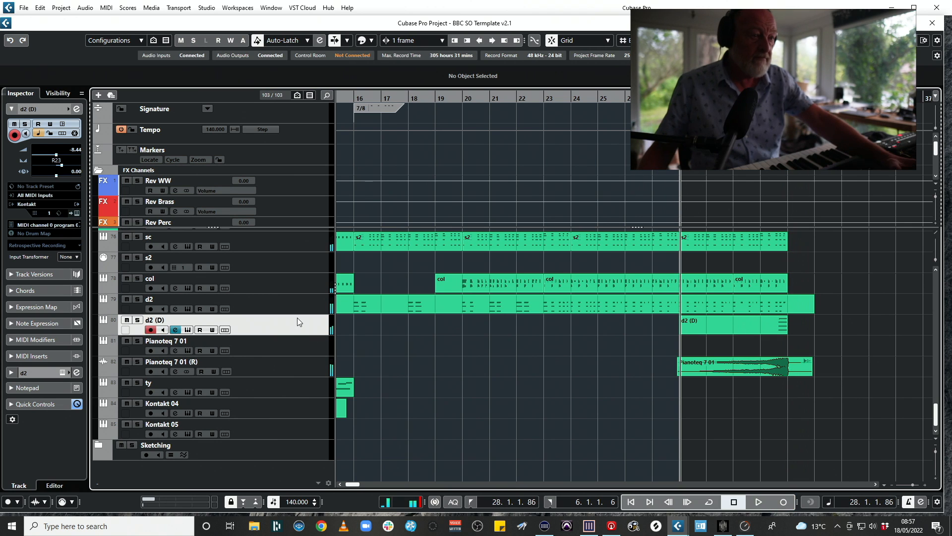
Step: Extend the end of the recorded d2 (D) part to bar 33.3.1.0, render it in place to audio, and remove the original MIDI part
left_click(744, 318)
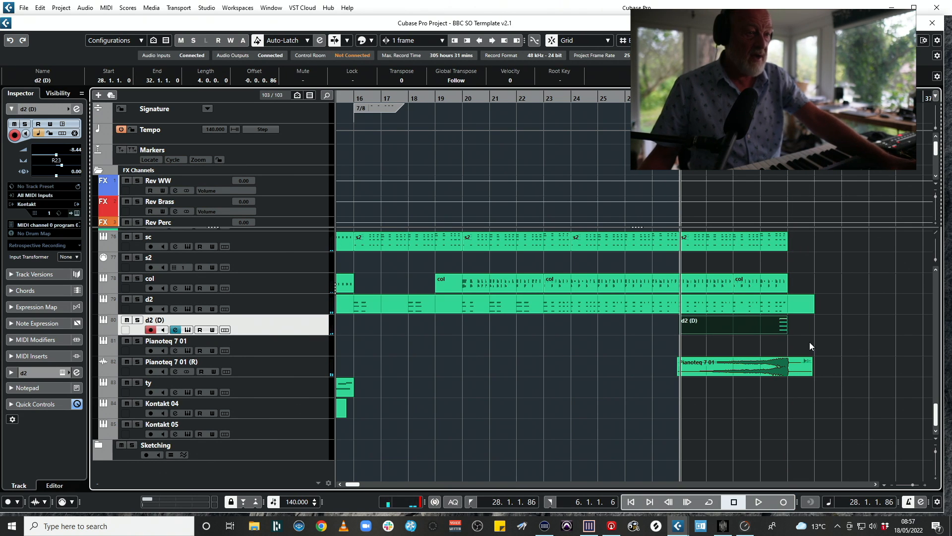
left_click_drag(821, 333, 821, 331)
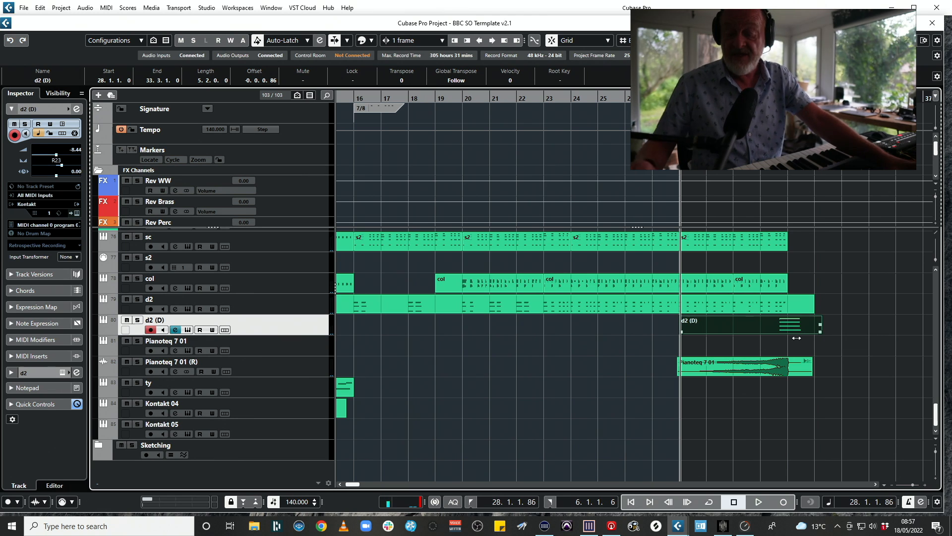
key("alt+r")
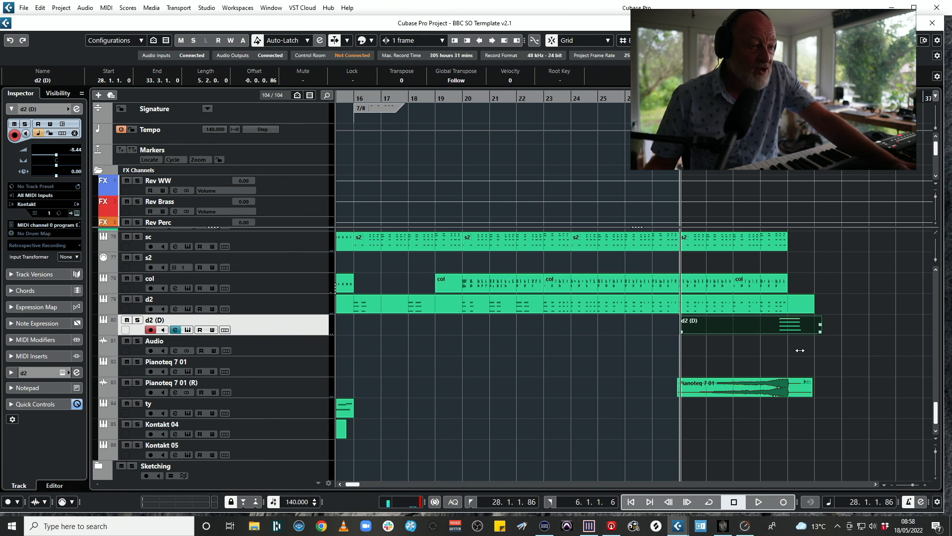
key("Delete")
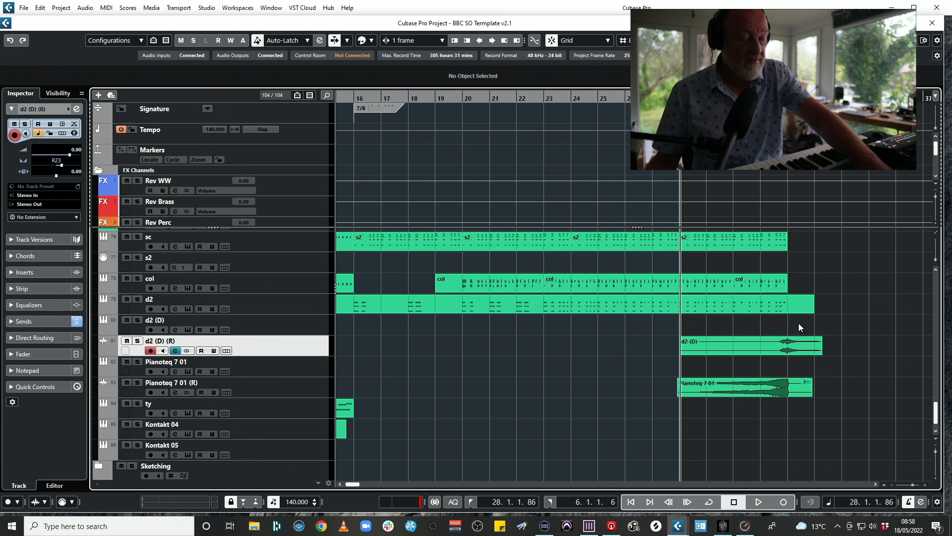
Step: Enlarge the d2 (D) (R) track, align the rendered swell's peak with bar 32 by starting the event at 28.1.1.53, and play it back
key("h")
key("h")
key("h")
key("h")
key("h")
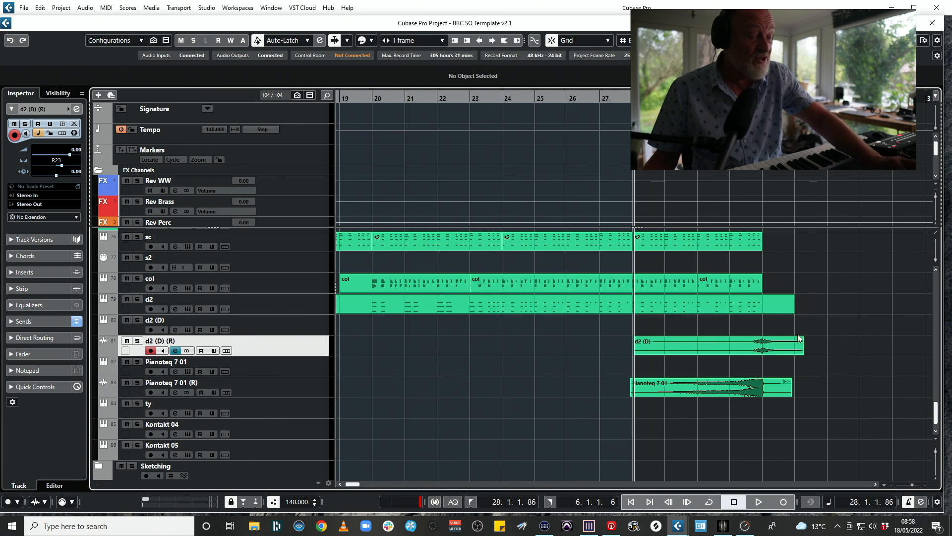
scroll(803, 346, "right", 3)
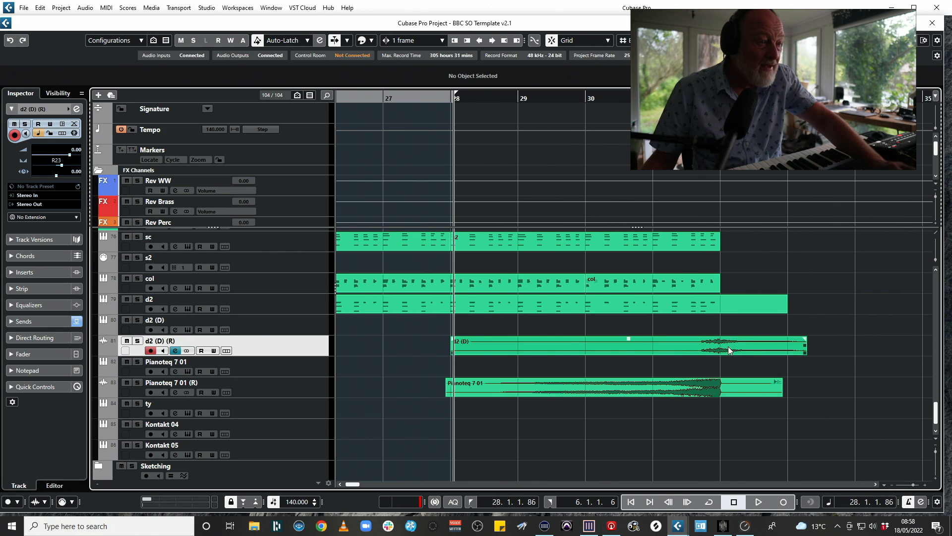
left_click_drag(733, 349, 723, 344)
scroll(723, 343, "right", 2)
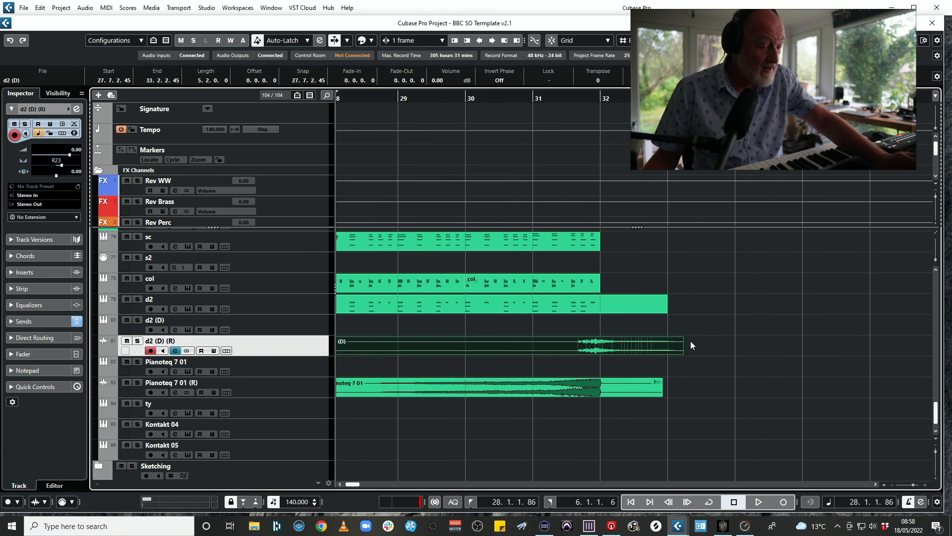
key("h")
key("h")
key("h")
key("h")
key("h")
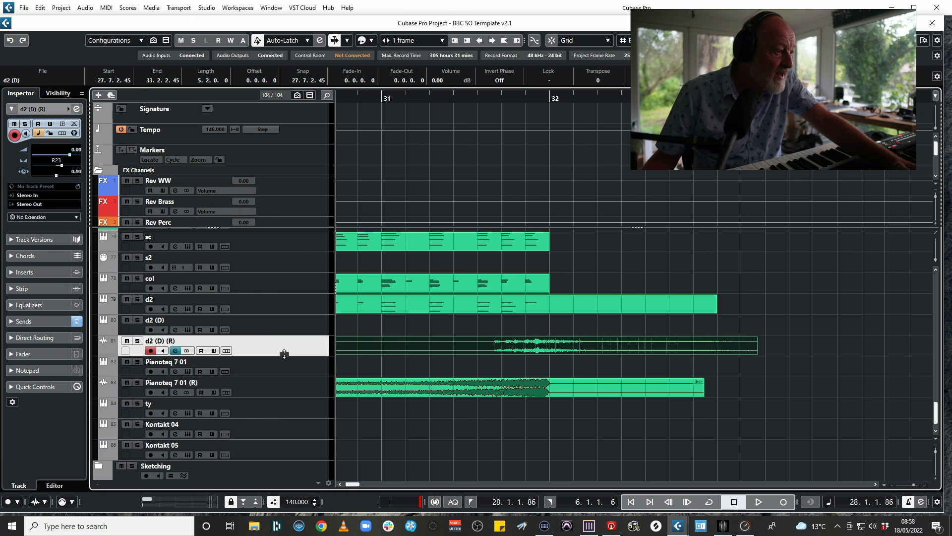
left_click_drag(284, 353, 285, 446)
mouse_move(576, 386)
left_mouse_down()
mouse_move(591, 389)
mouse_move(578, 381)
left_mouse_up()
key("space")
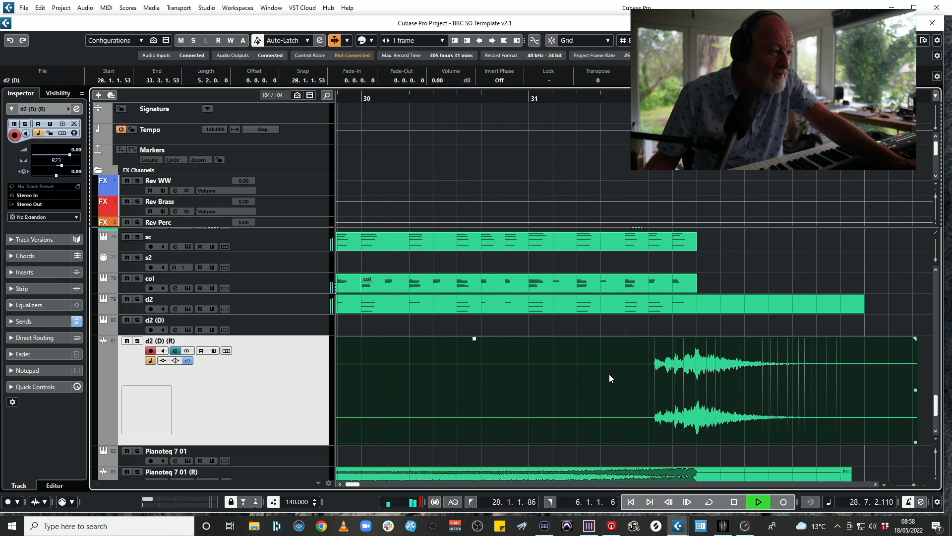
scroll(731, 397, "down", 2)
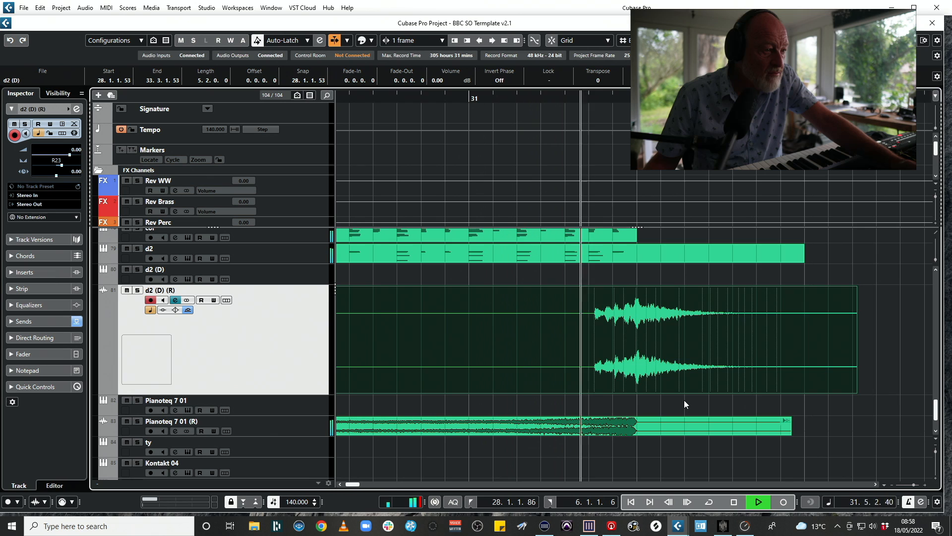
key("space")
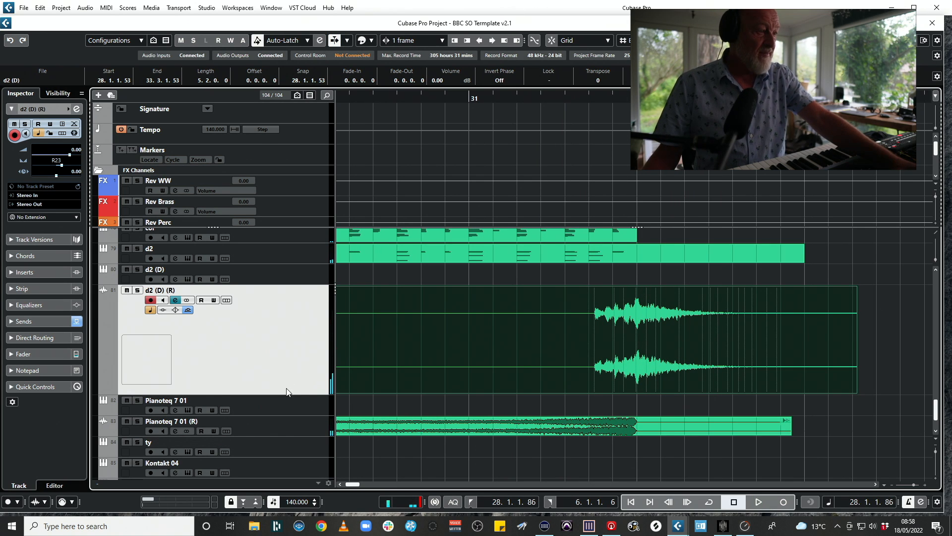
Step: Reduce the height of the d2 (D) (R) track
left_click_drag(288, 387, 289, 325)
scroll(630, 351, "up", 5)
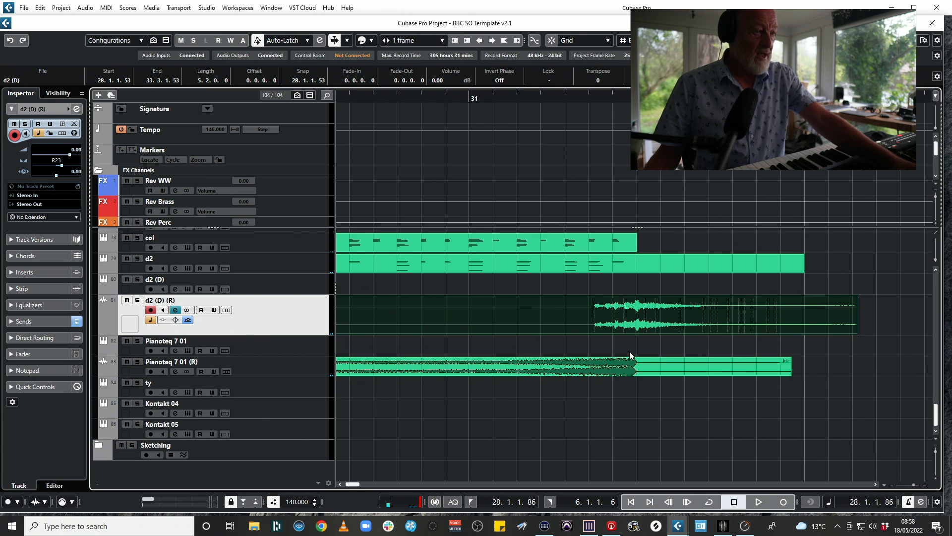
scroll(629, 390, "down", 3)
key("g")
key("g")
key("g")
key("g")
key("g")
key("g")
key("g")
key("g")
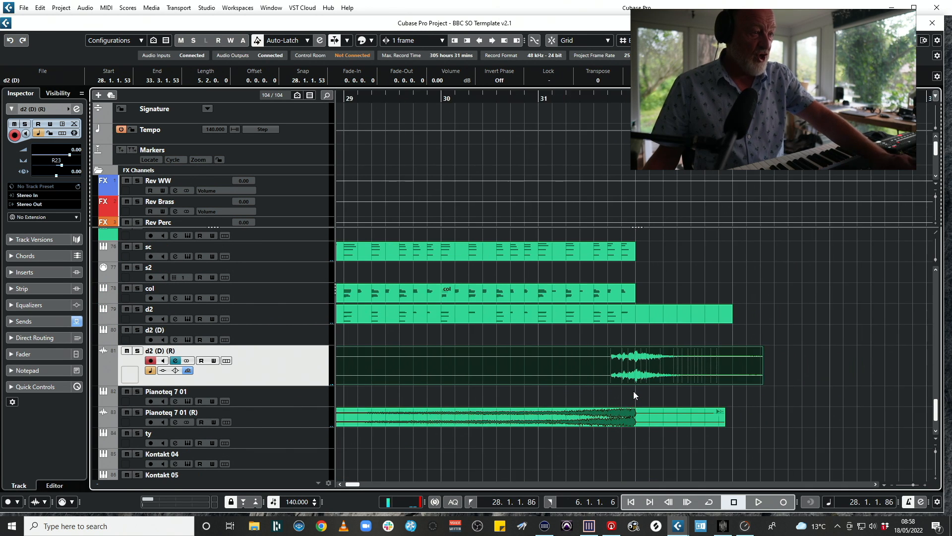
Step: Draw an empty part on the s2 track from about bar 30 to about bar 37.5
left_click(284, 264)
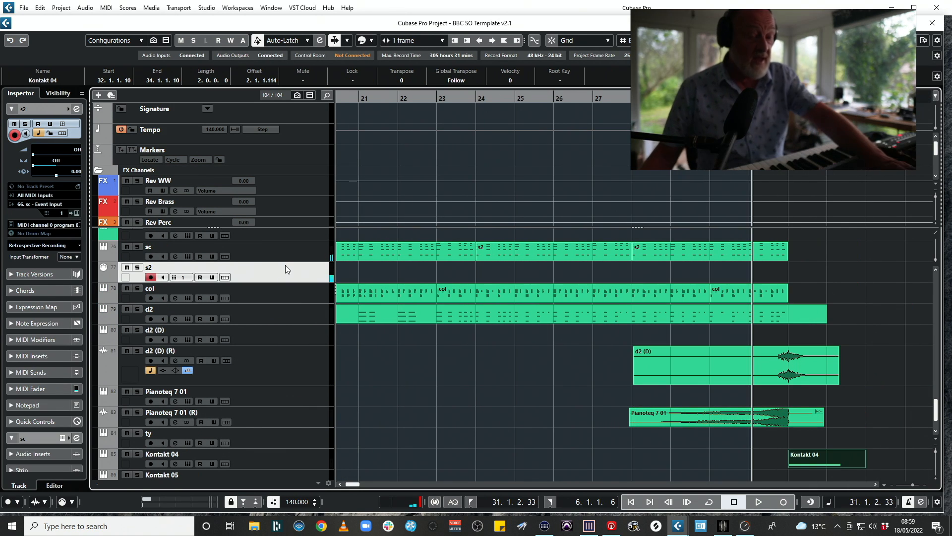
scroll(633, 313, "right", 2)
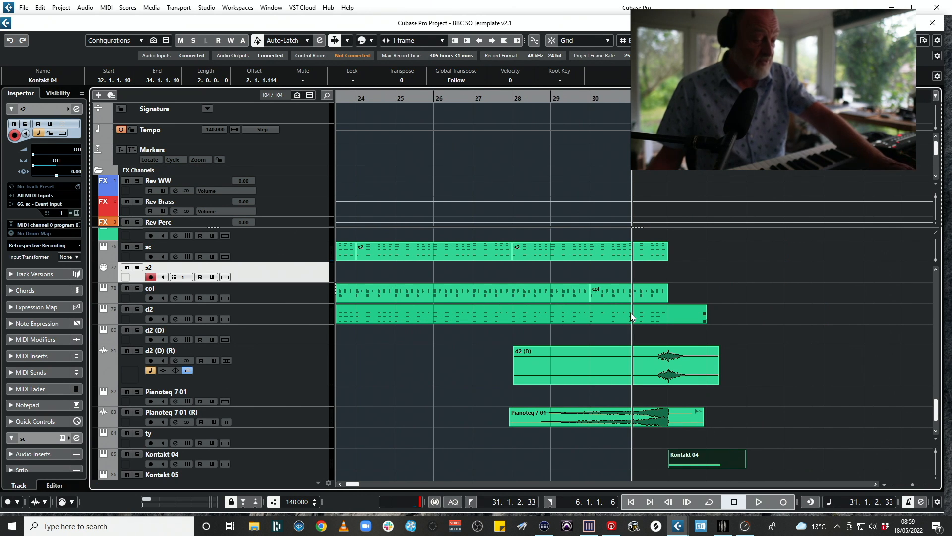
left_click_drag(591, 268, 734, 270)
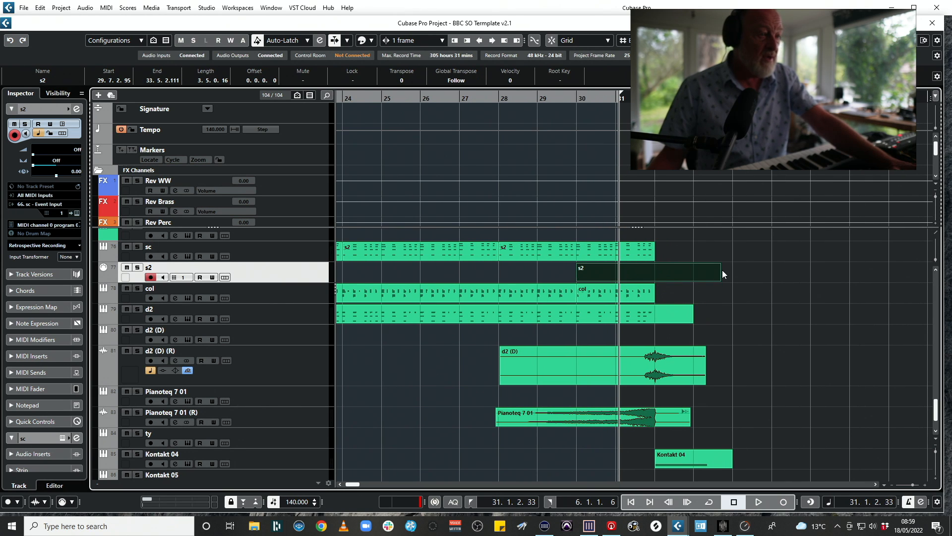
left_click_drag(719, 276, 872, 276)
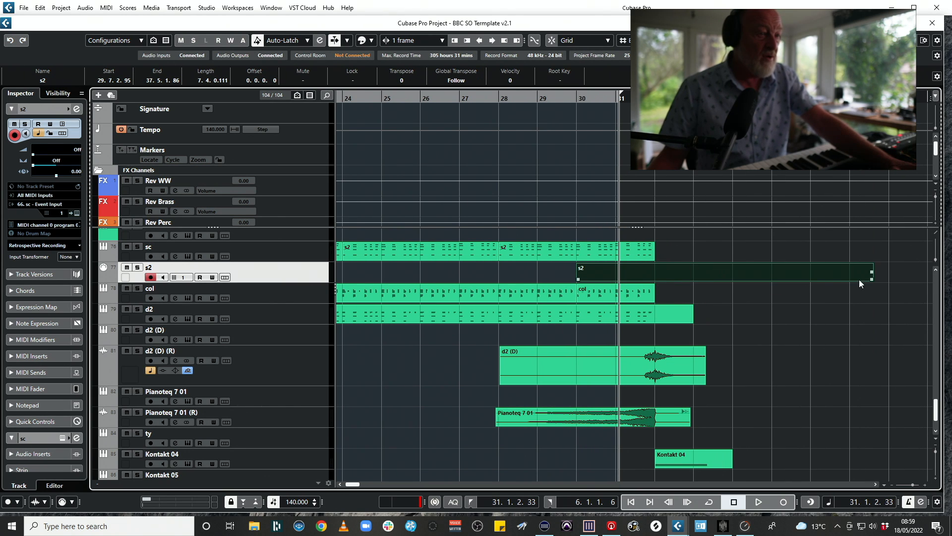
Step: Enter a running line of short notes in the new s2 part from bar 32 to bar 38 and play it back
double_click(605, 269)
key("space")
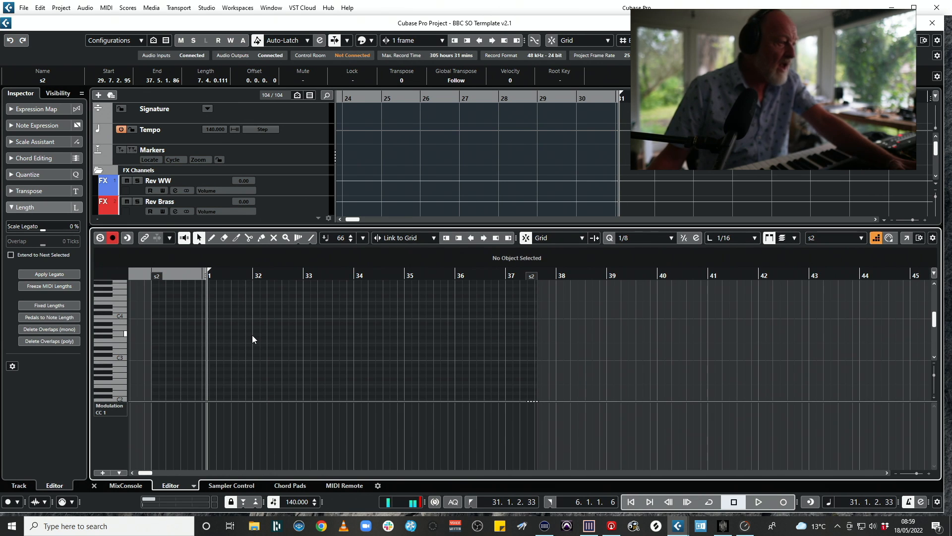
left_click(253, 335)
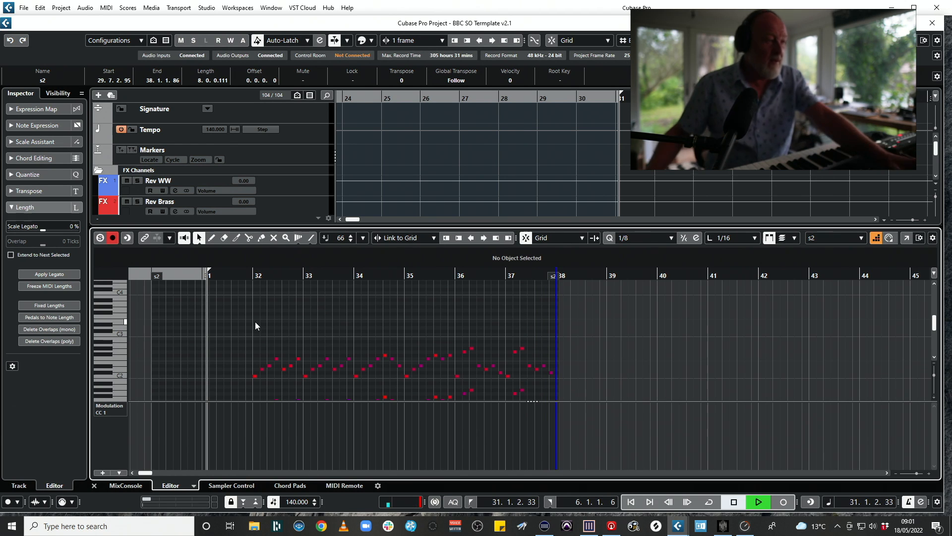
key("space")
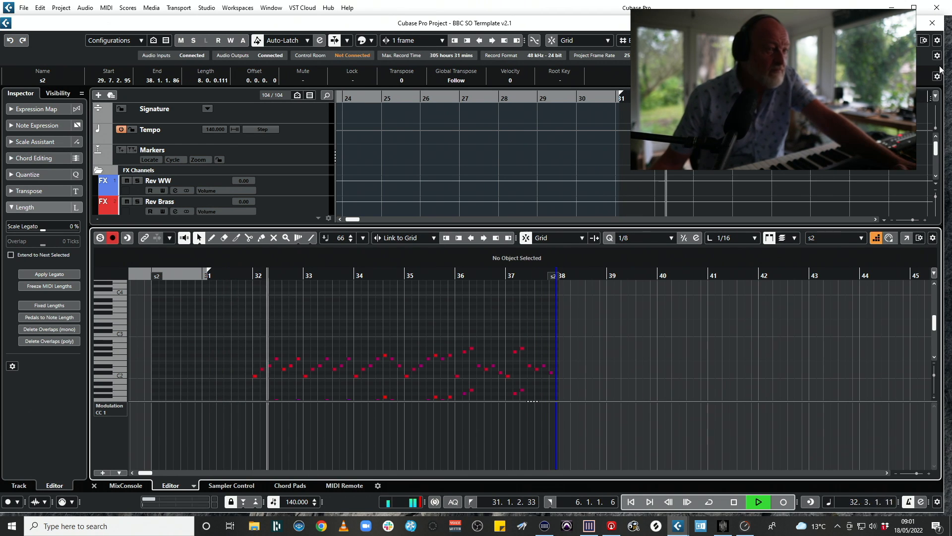
key("ctrl+e")
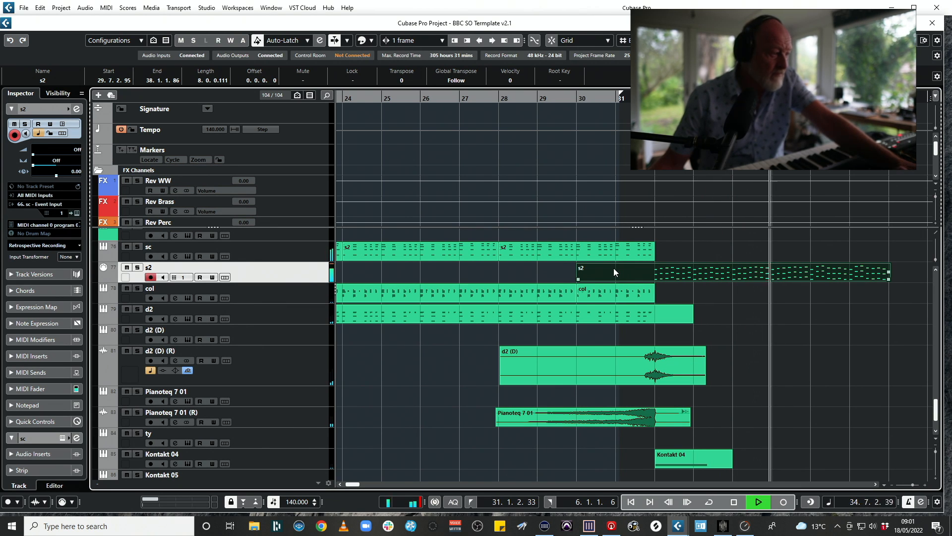
key("space")
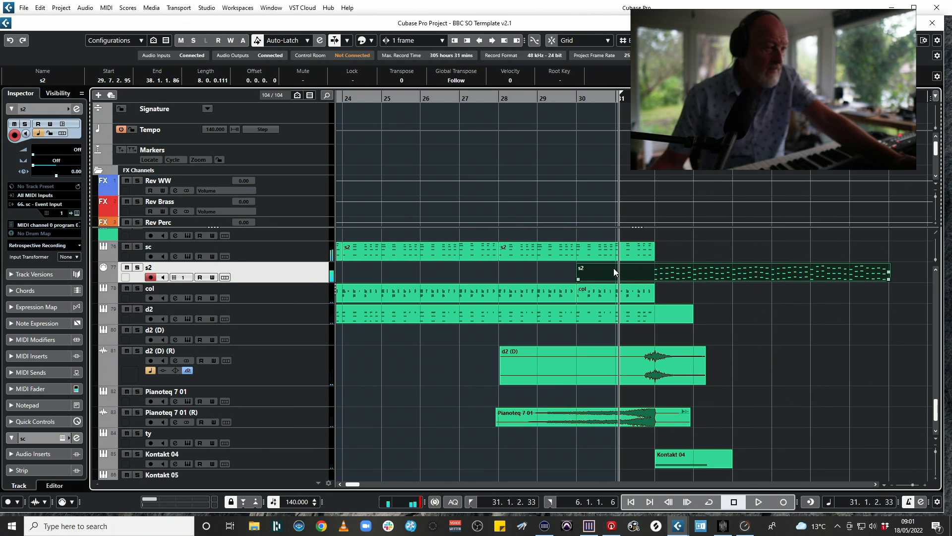
Step: Copy the s2 part to the Pianoteq 7 01 track and align it to start at about bar 30
left_click_drag(608, 269, 602, 399)
key("space")
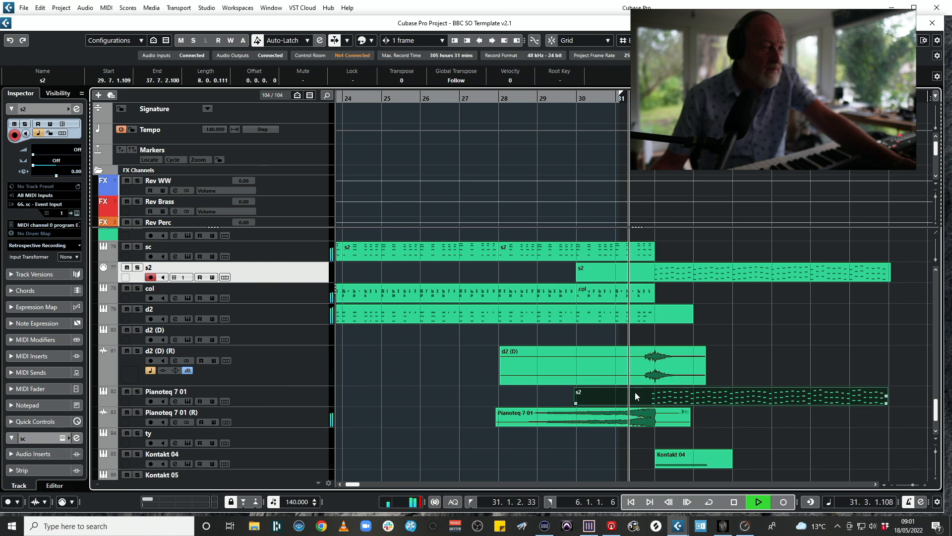
key("space")
left_click_drag(658, 399, 613, 399)
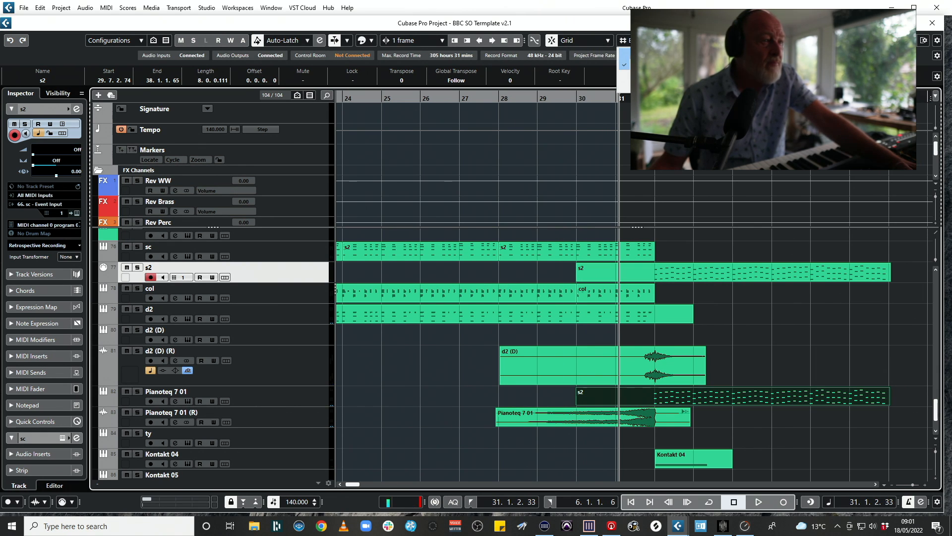
Step: Play the doubled line from bar 31 and lower the Pianoteq 7 01 track's volume to -6.22 dB
key("space")
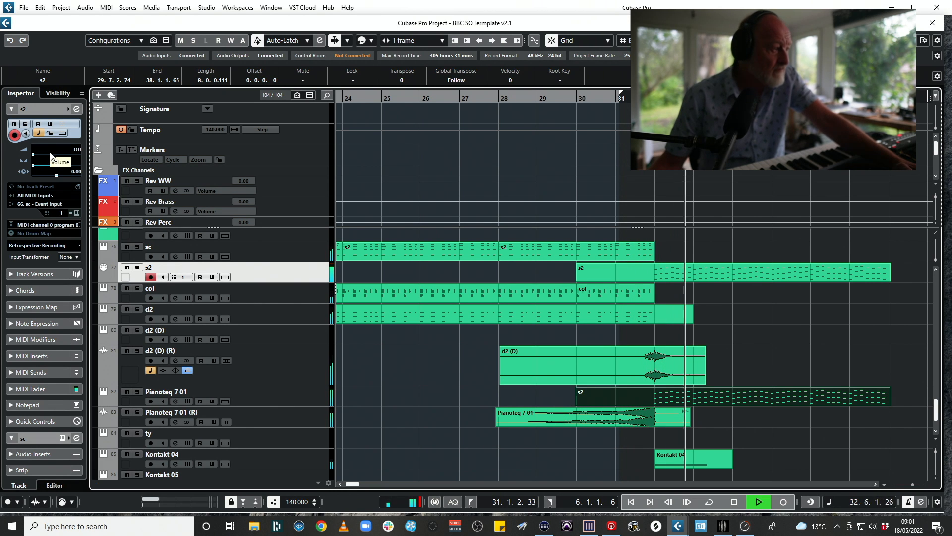
left_click(283, 403)
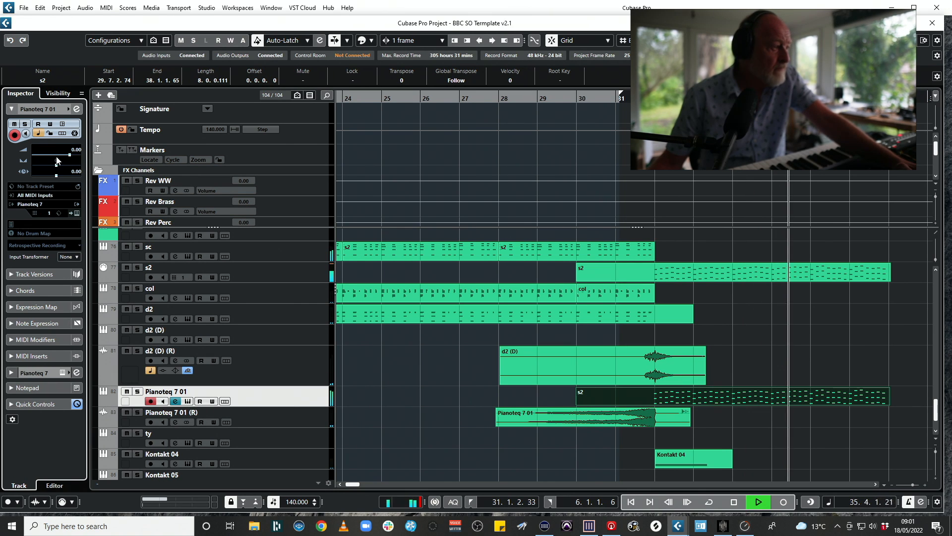
left_click_drag(66, 156, 56, 157)
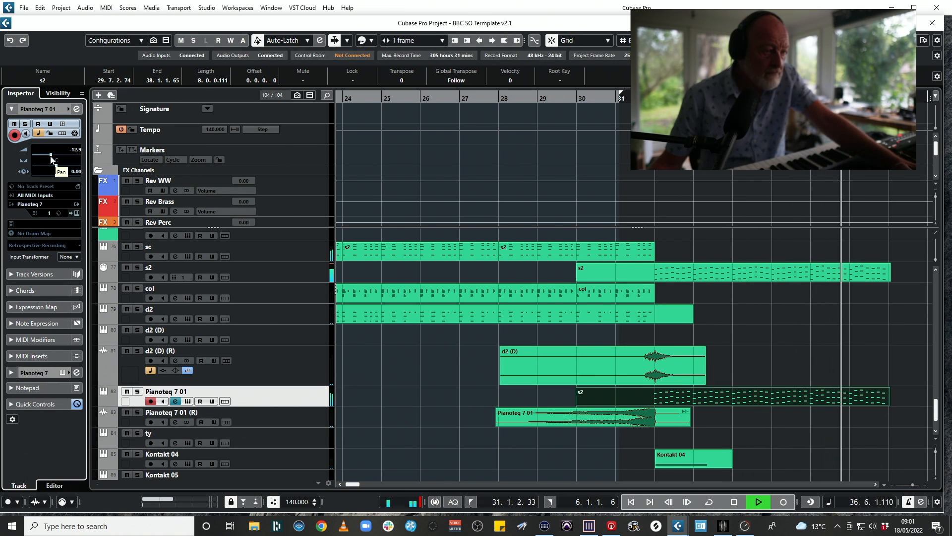
key("space")
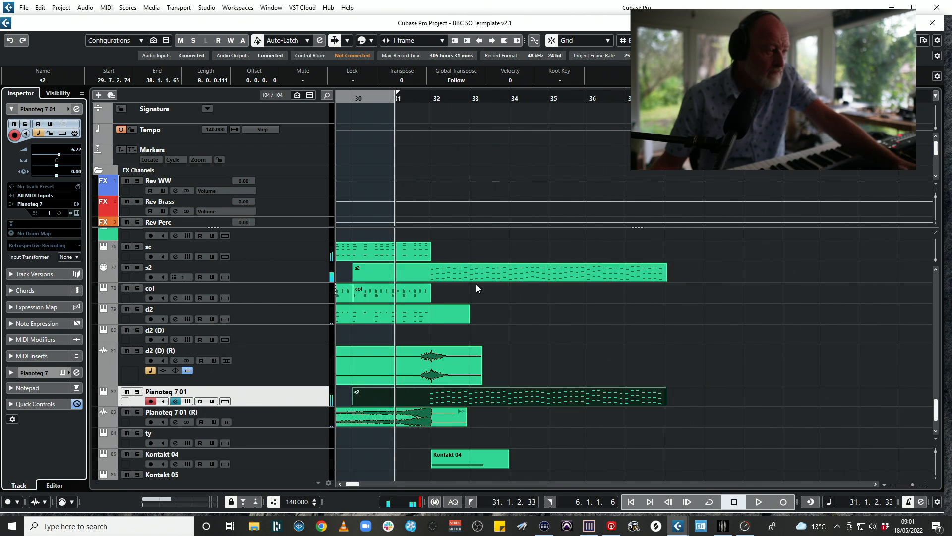
Step: Duplicate the d2 (D) track and delete the copied part starting at bar 6 on the duplicate
left_click(410, 308)
key("g")
key("g")
key("g")
key("g")
key("g")
key("g")
key("g")
key("g")
key("g")
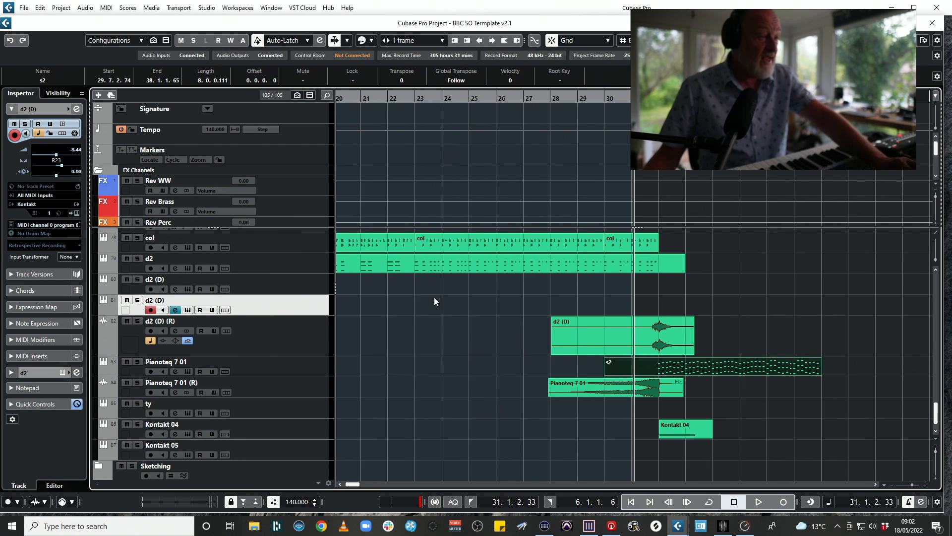
key("g")
key("g")
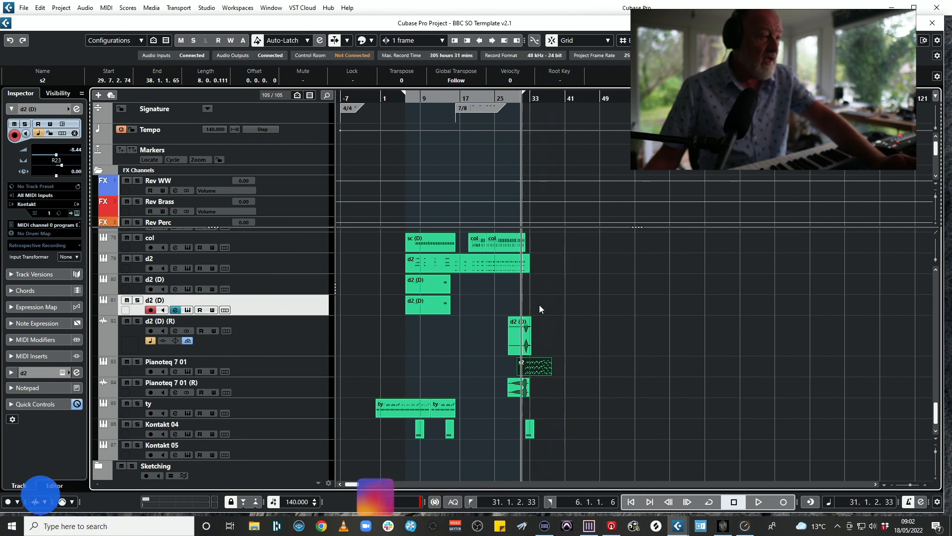
left_click(422, 308)
key("Delete")
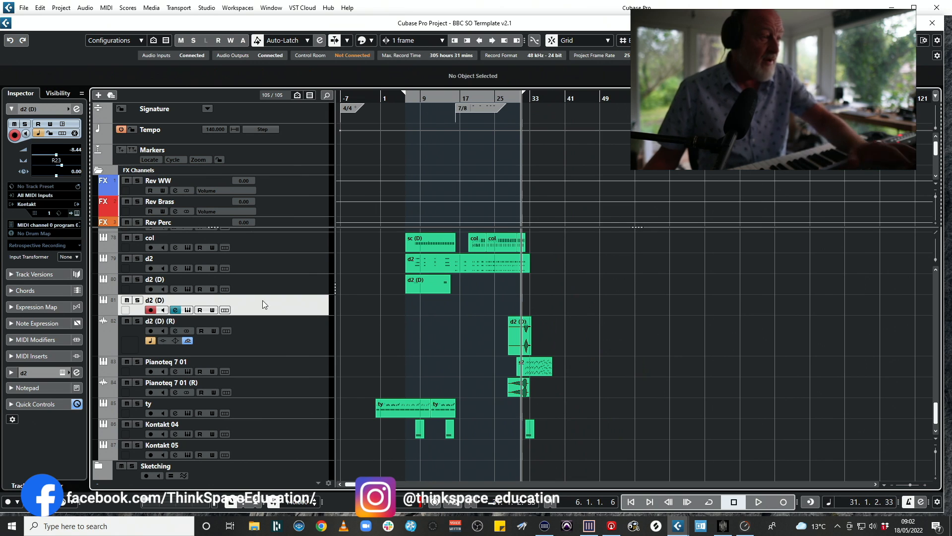
Step: Rename the duplicated d2 (D) track as hi
double_click(211, 298)
type("hi")
key("Return")
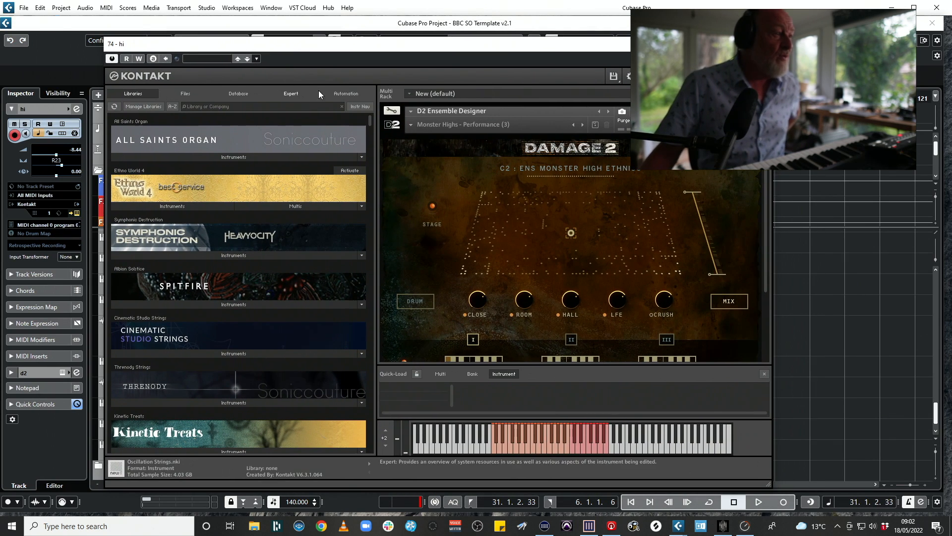
Step: Load the Solo Taikos and Rims - Performance (3) preset from 04 Taikos into the hi track's D2 Ensemble Designer in Kontakt
left_click(410, 124)
mouse_move(431, 143)
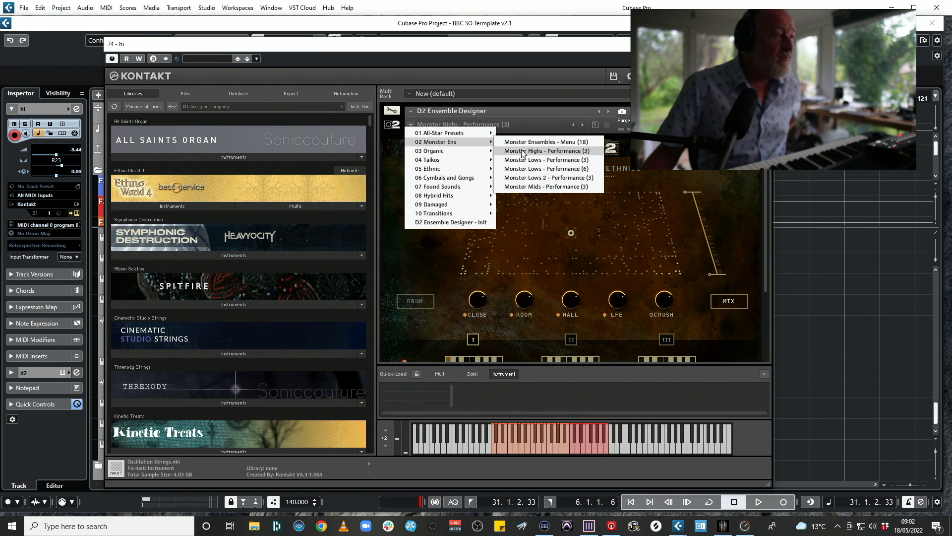
mouse_move(447, 160)
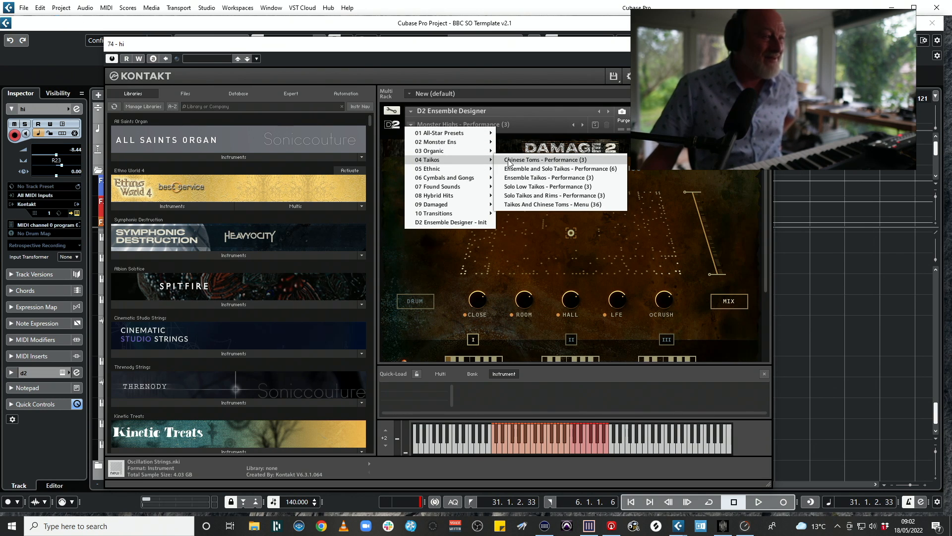
left_click(516, 195)
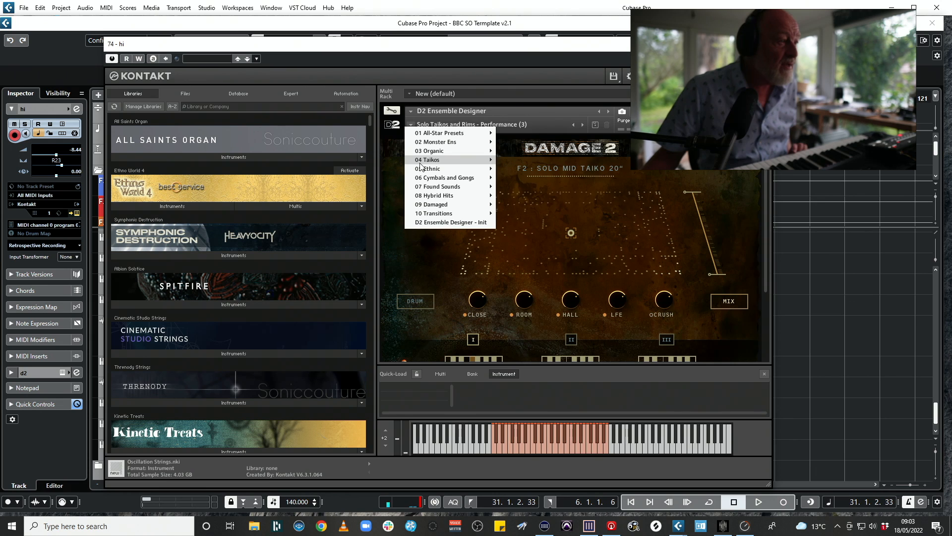
Step: Load the Darboukas and Tombak Clacks - Performance (3) preset from 05 Ethnic into the hi track's D2 Ensemble Designer
mouse_move(428, 169)
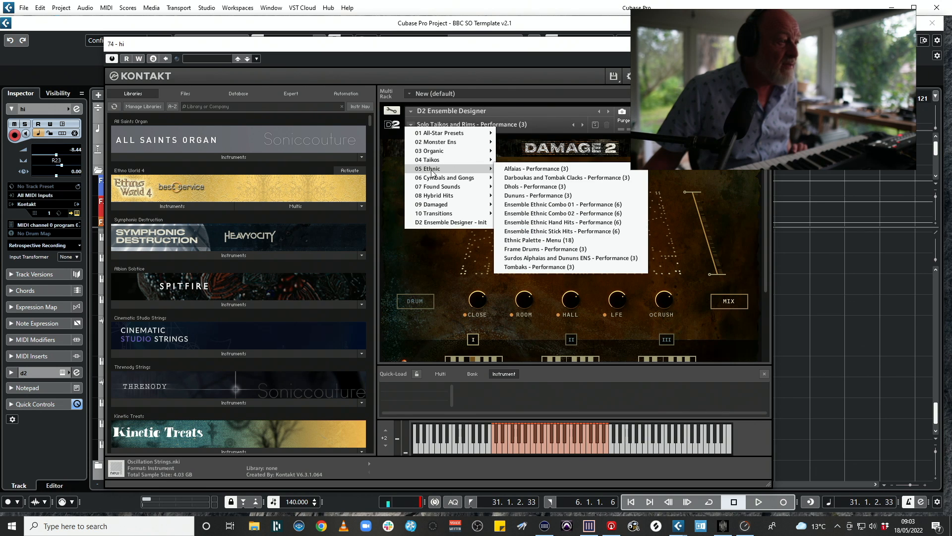
left_click(526, 179)
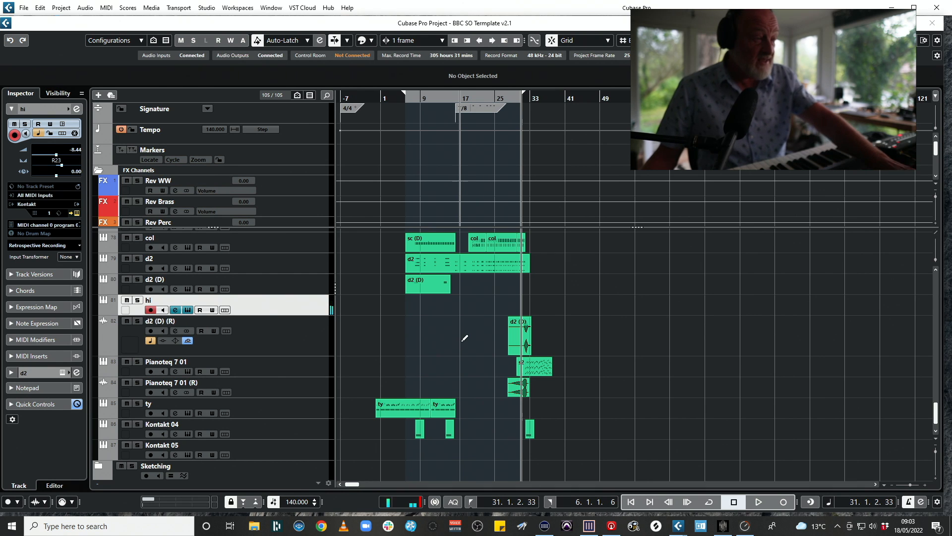
Step: Draw an empty part from bar 22 to bar 99 on the hi track and open it for note editing
left_click_drag(487, 304, 818, 305)
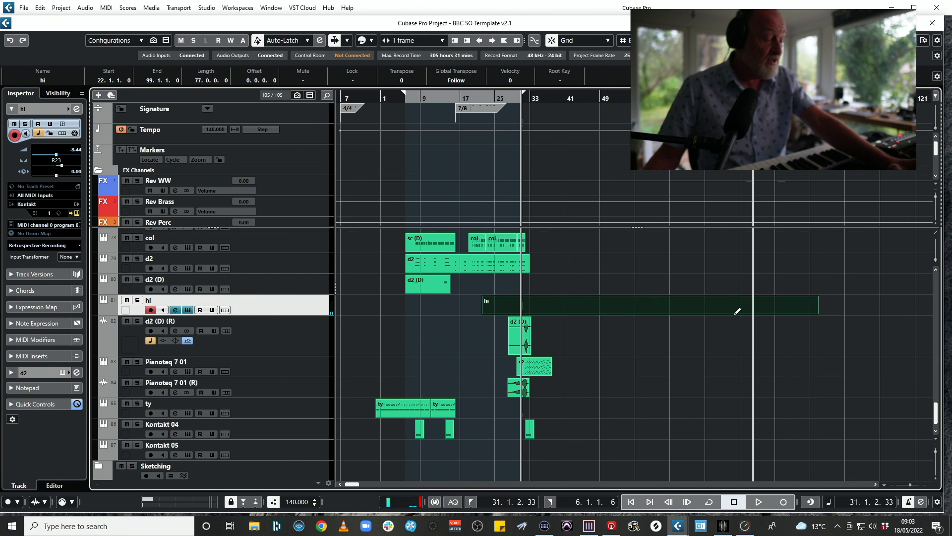
double_click(538, 299)
key("space")
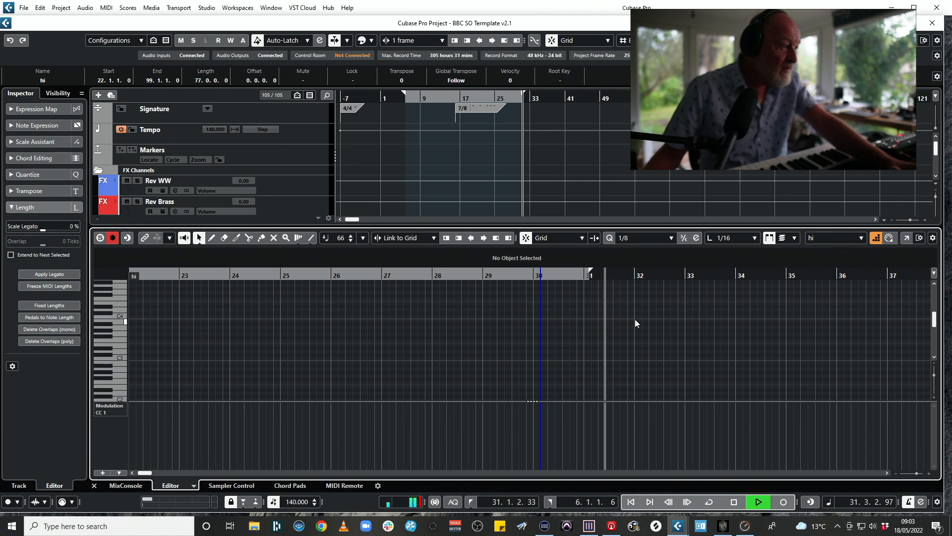
key("space")
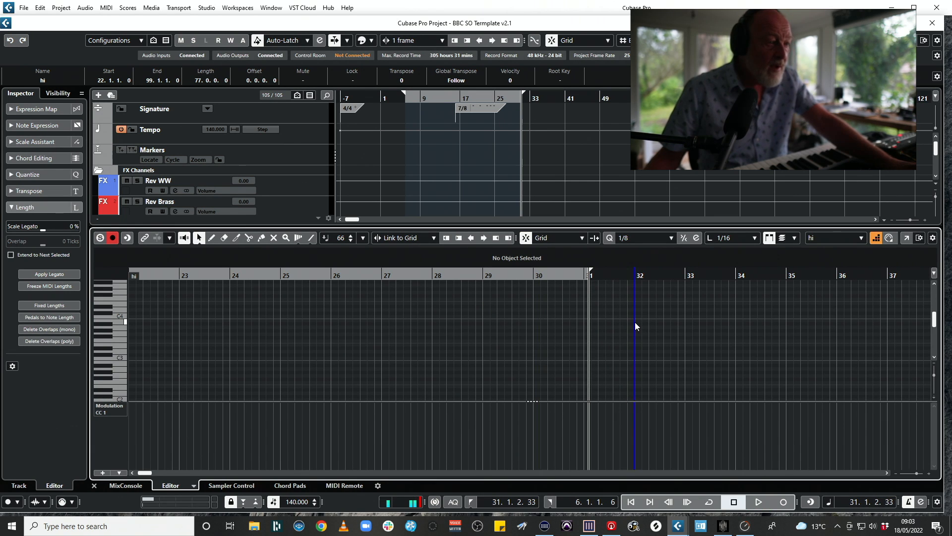
Step: Set the quantize value to 1/16, step-enter a one-bar alternating two-note pattern near C3 in bar 32, and play it back
left_click(658, 238)
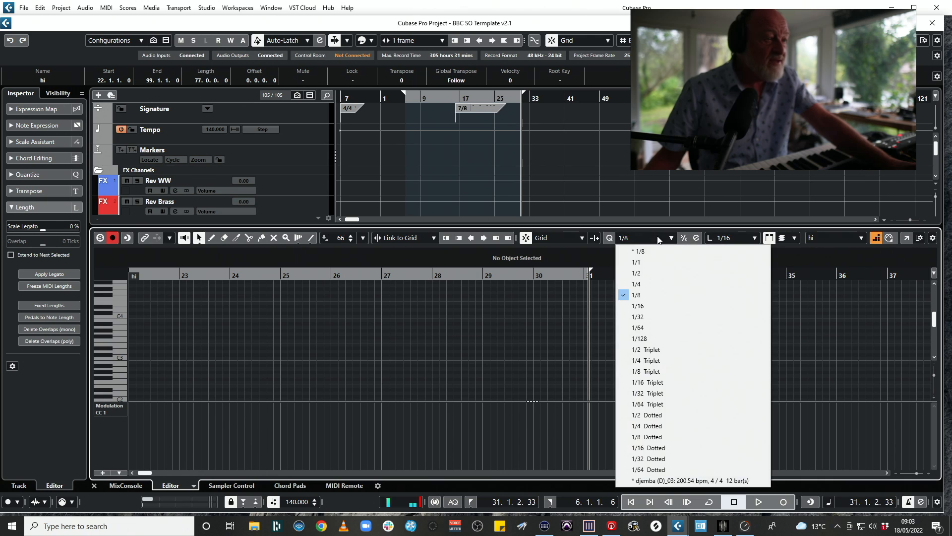
left_click(645, 306)
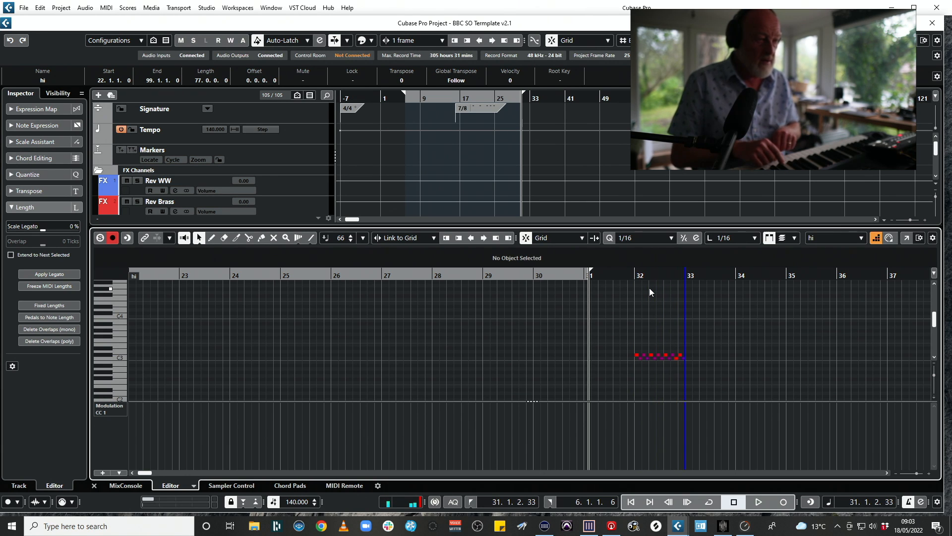
key("space")
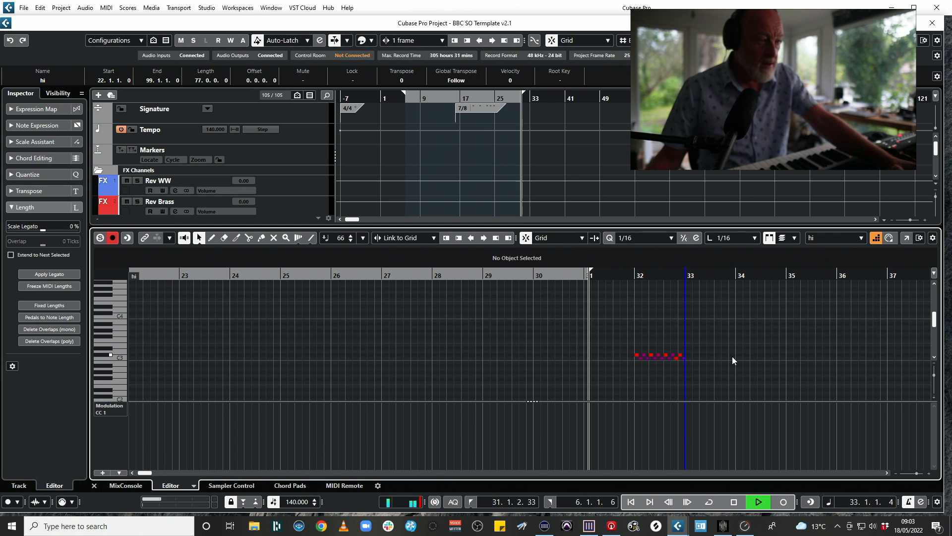
key("space")
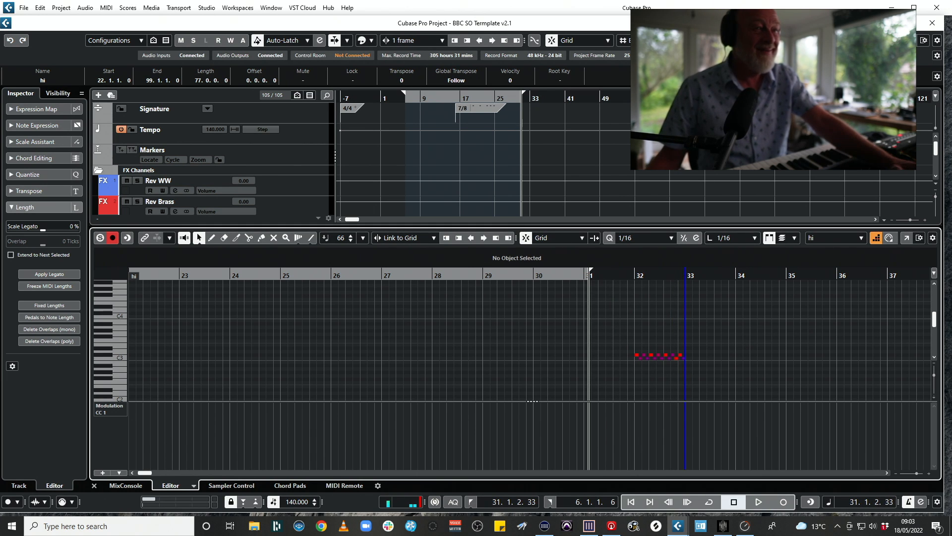
key("ctrl+e")
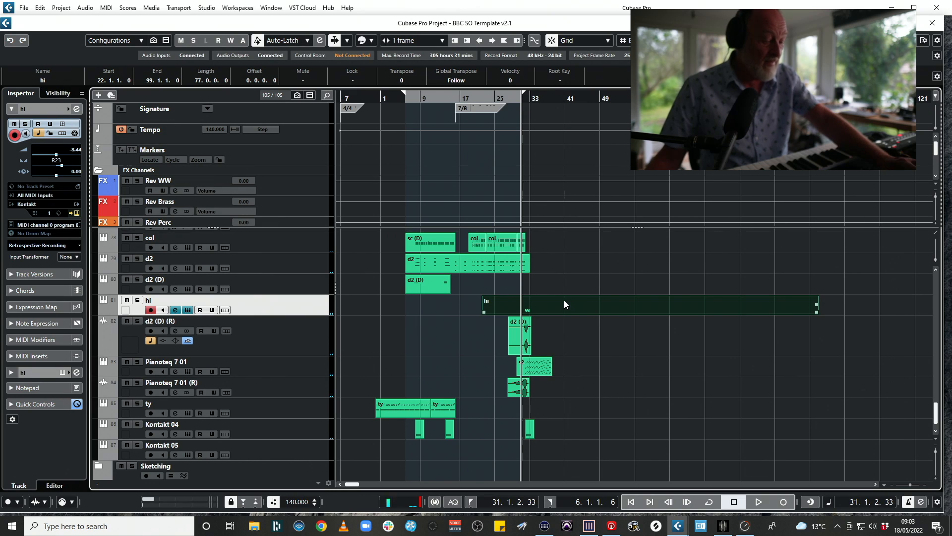
Step: Split the hi part at bars 32 and 33 and delete the portion after bar 33
key("h")
key("h")
key("h")
key("h")
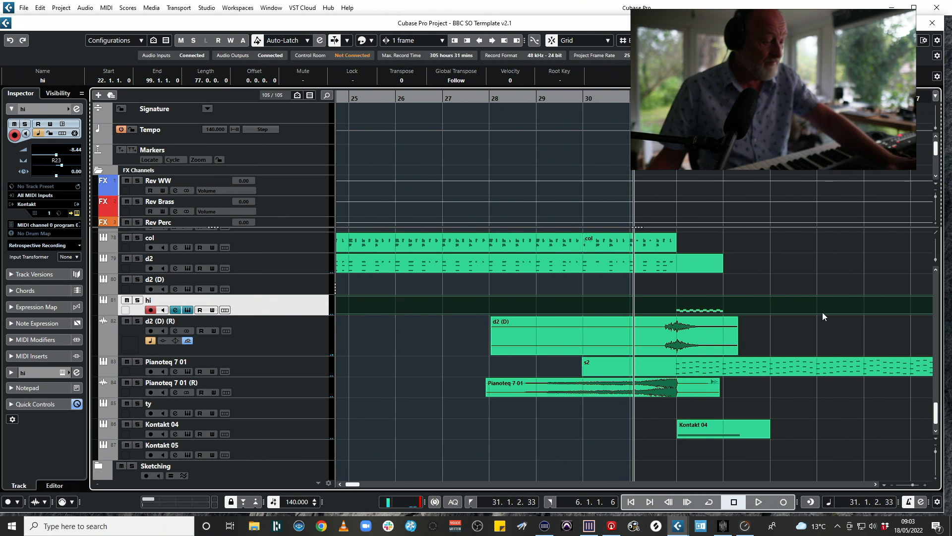
left_click(723, 313, "alt")
left_click(677, 312, "alt")
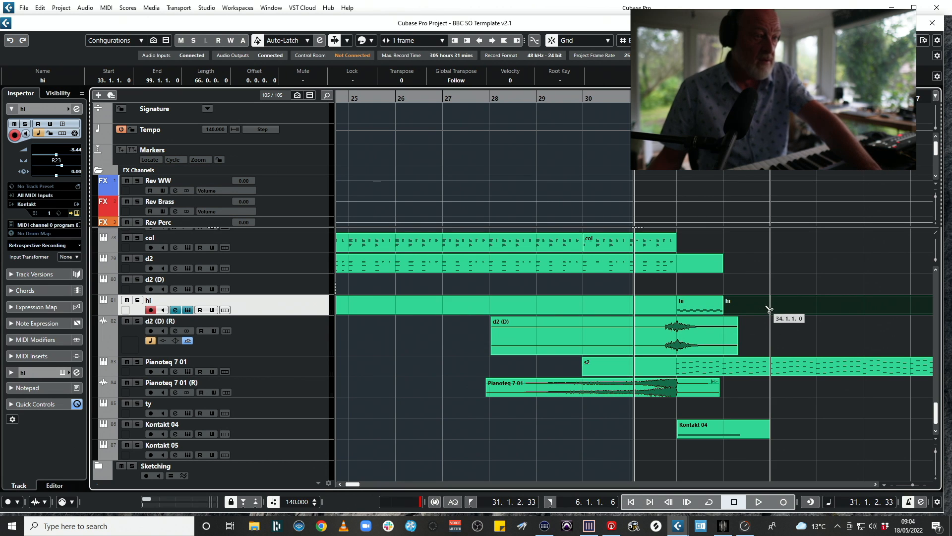
key("Delete")
Step: Duplicate the one-bar hi pattern nine times to fill up to bar 42 and play the result
left_click(702, 309)
key("ctrl+d")
key("ctrl+d")
key("ctrl+d")
key("ctrl+d")
key("ctrl+d")
key("ctrl+d")
key("ctrl+d")
key("ctrl+d")
key("ctrl+d")
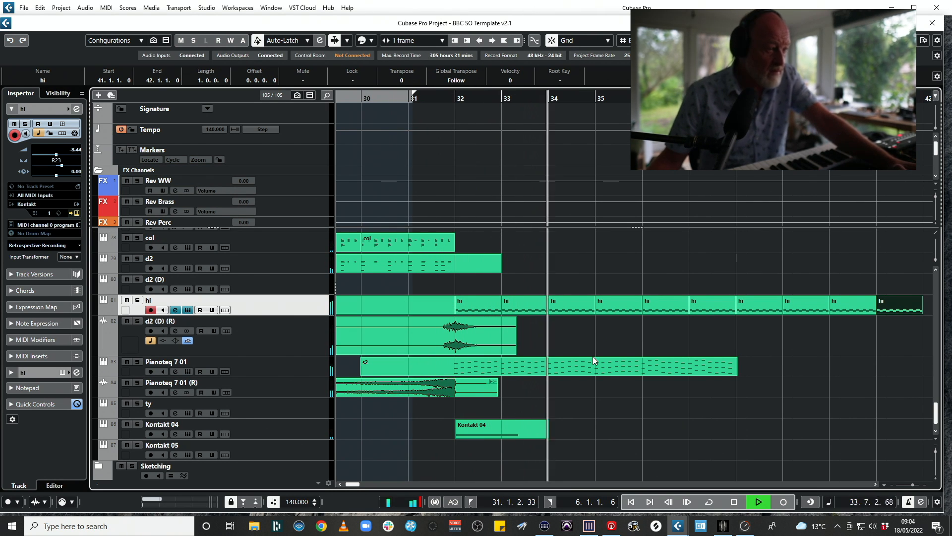
key("space")
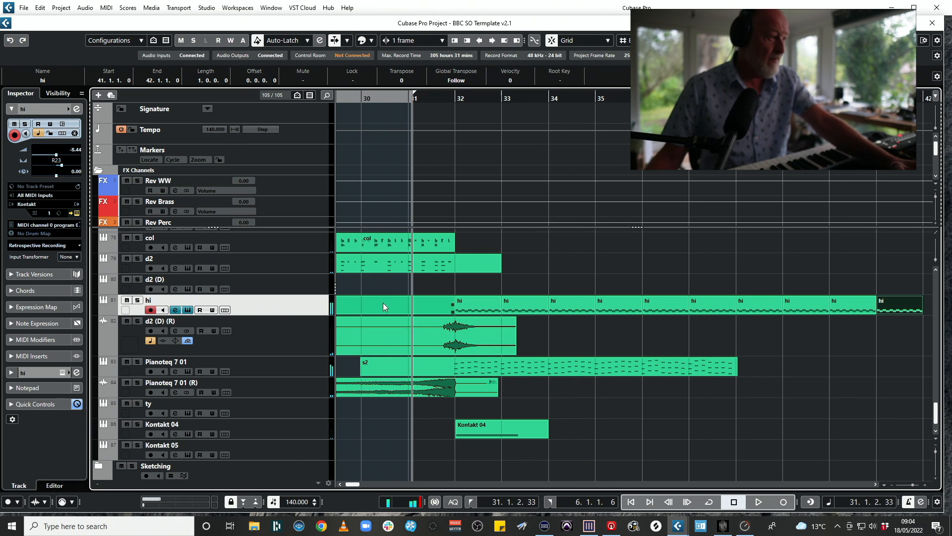
Step: Set the MIDI record mode to Merge and record a drum part on the d2 track from bar 31 into bar 40
left_click(314, 271)
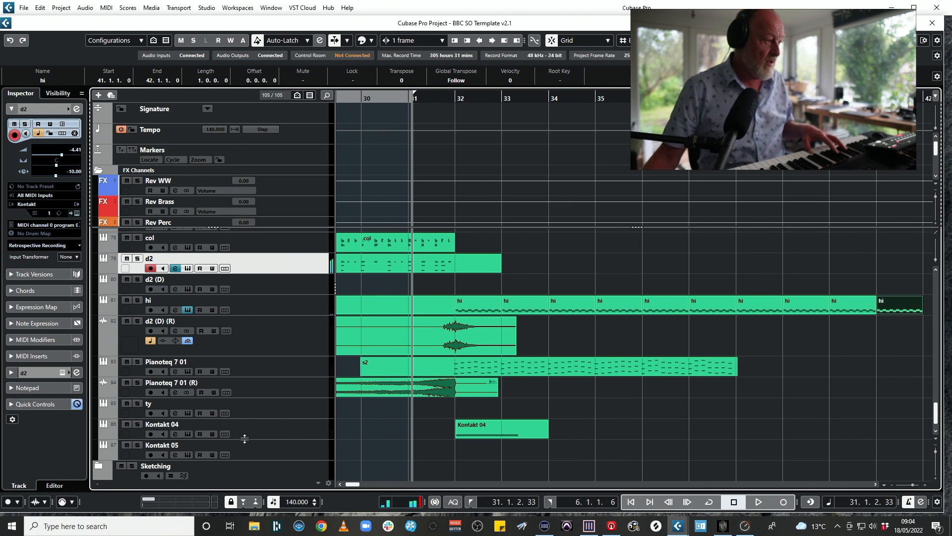
left_click(70, 503)
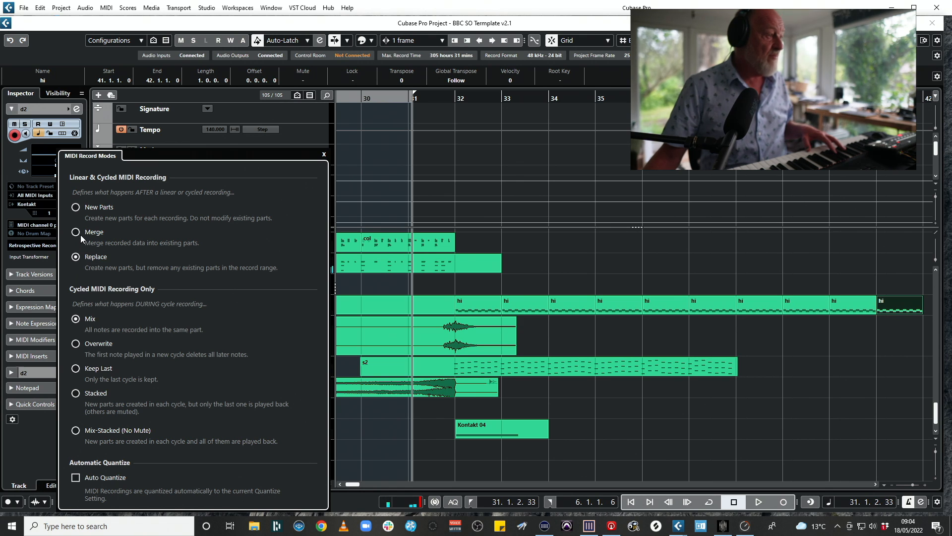
left_click(555, 256)
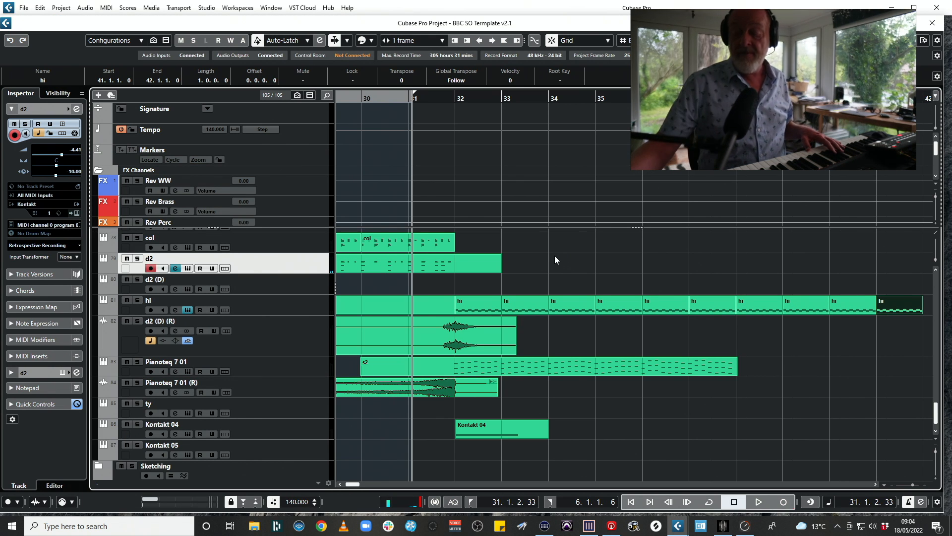
key("KP_Multiply")
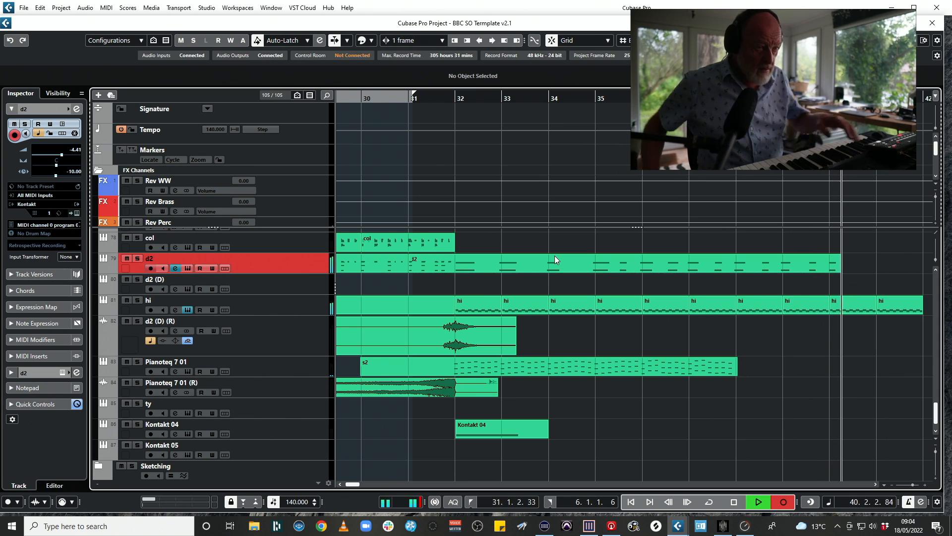
key("space")
Step: Quantize the new d2 part starting at bar 33 with the djemba (D)_03 groove preset and play it back
left_click(567, 270)
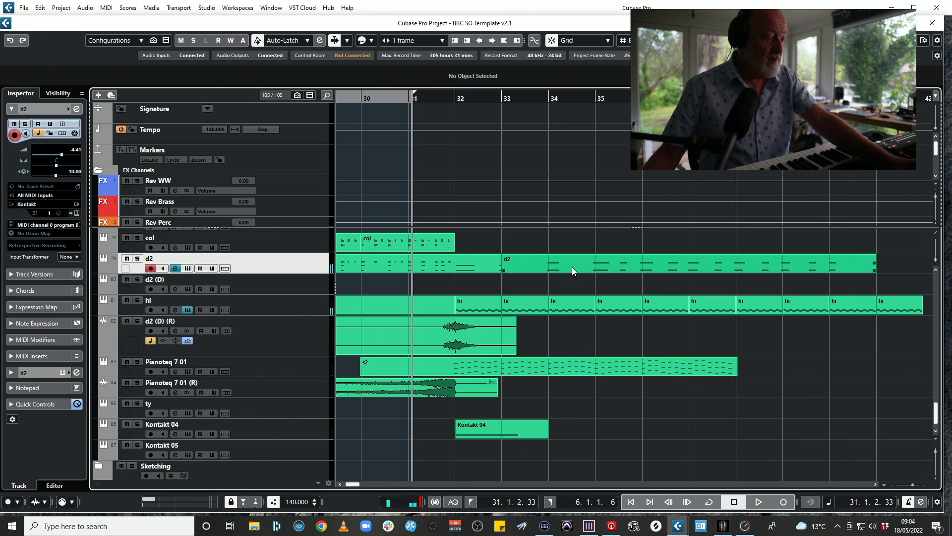
left_click(731, 40)
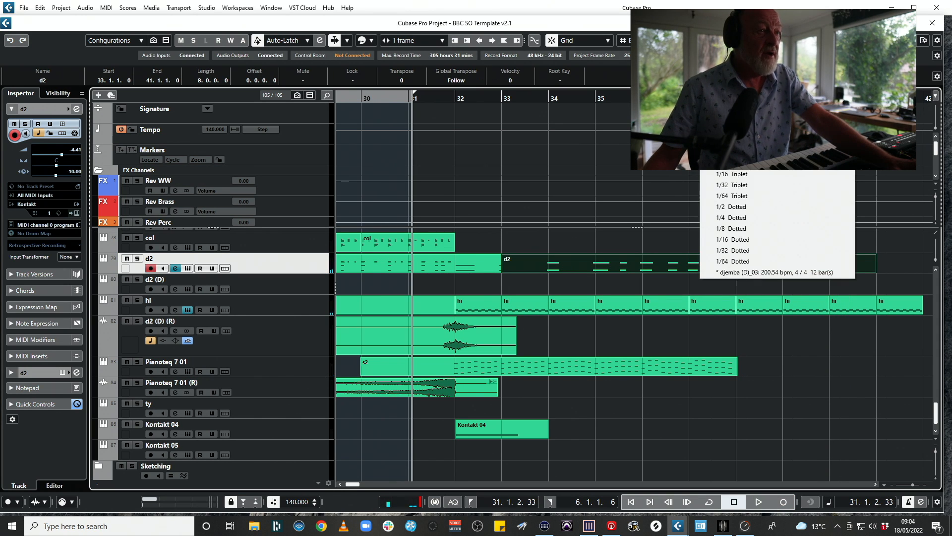
left_click(752, 272)
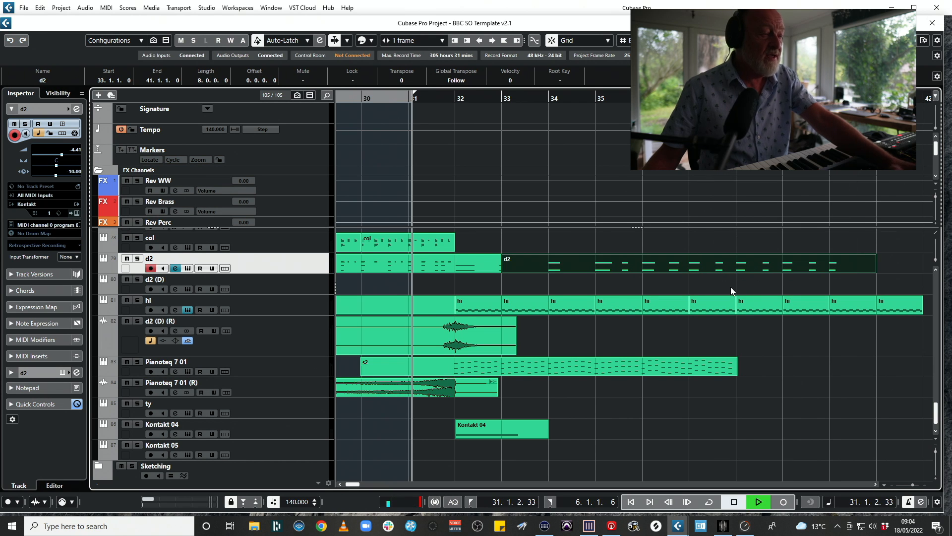
key("space")
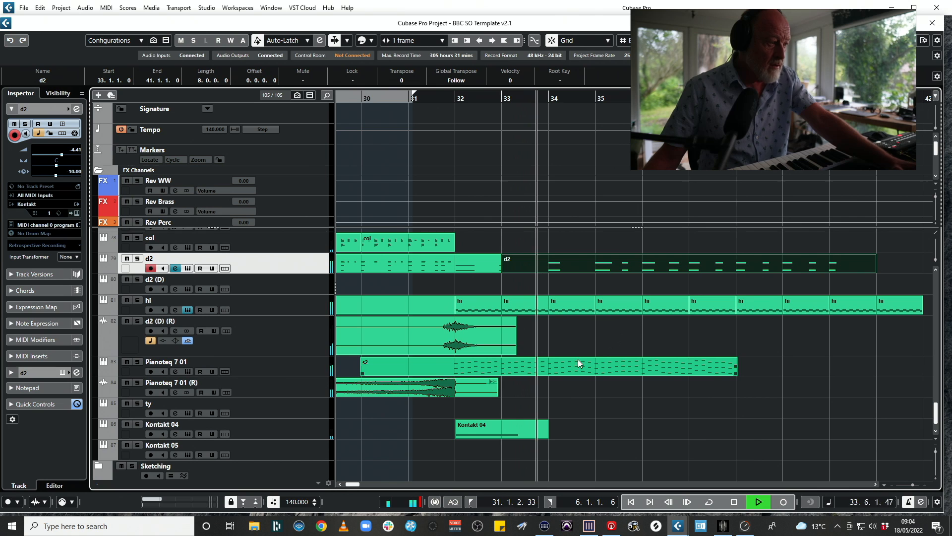
Step: Render the sc track's s2 part at bar 32 to audio in place and raise the rendered event's volume
scroll(584, 352, "up", 2)
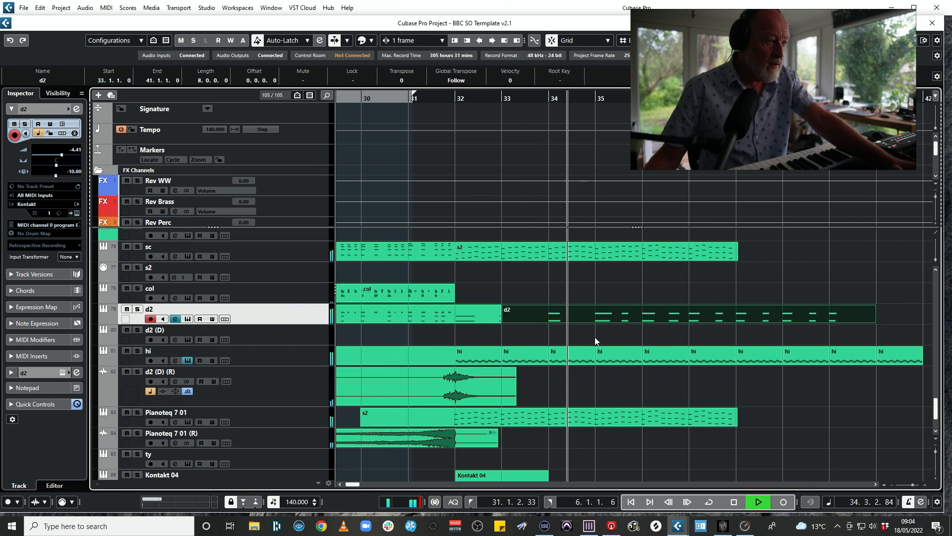
left_click(579, 255)
key("space")
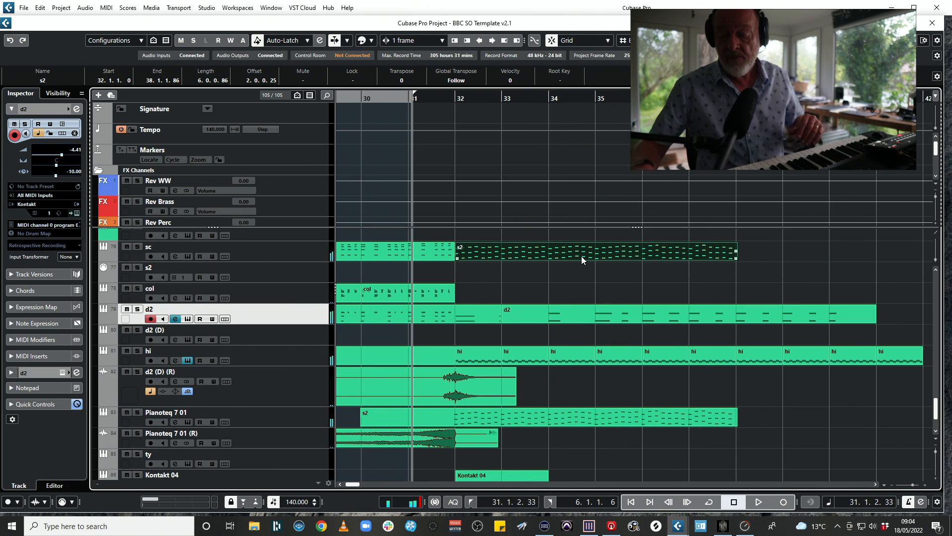
key("alt+r")
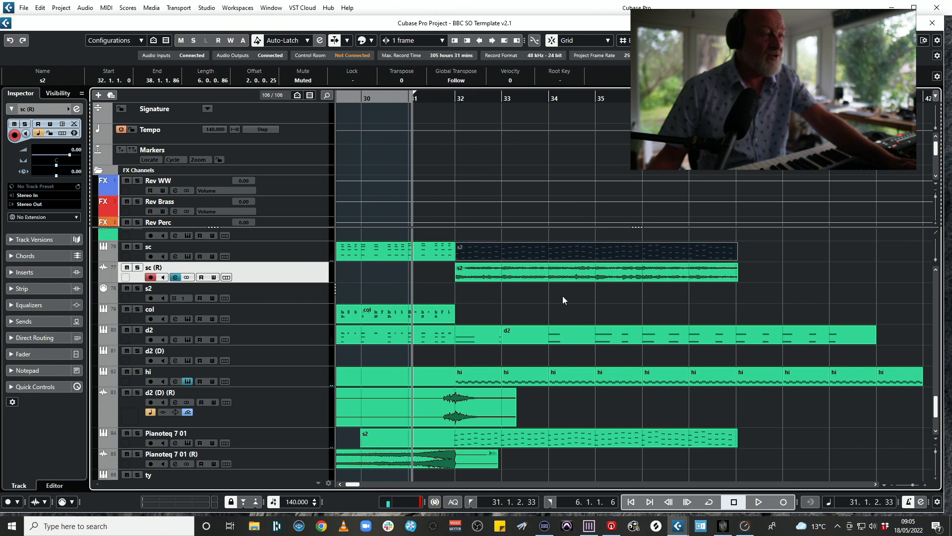
left_click_drag(598, 267, 600, 230)
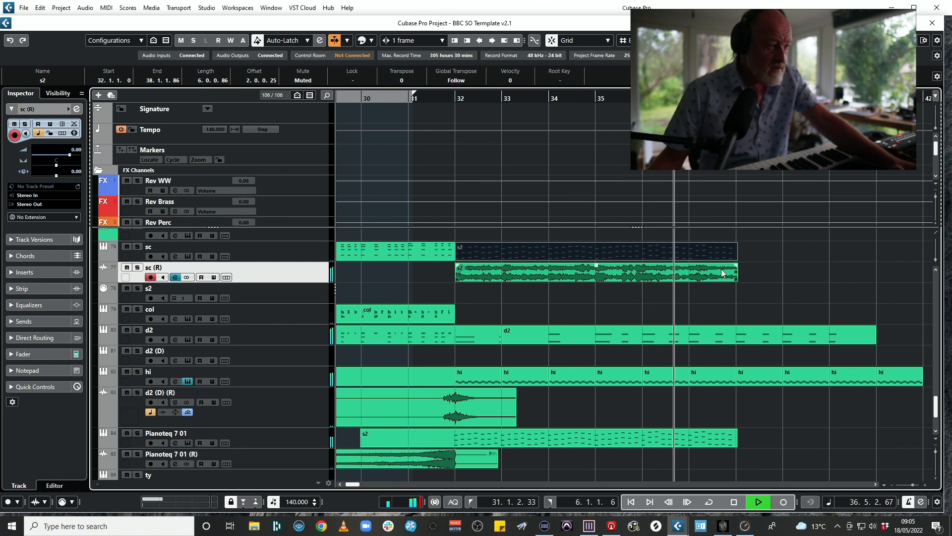
key("space")
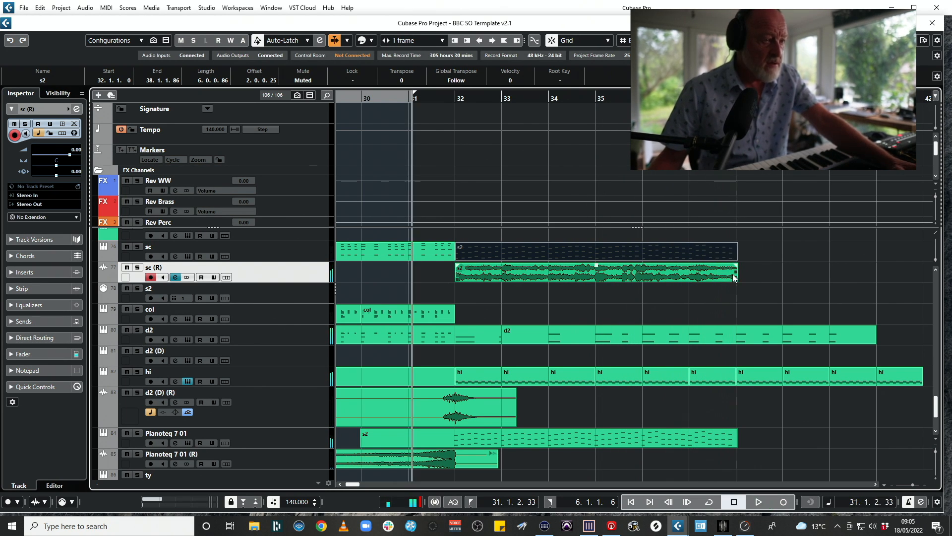
Step: Duplicate the s2 parts on the sc and Pianoteq 7 01 tracks so the copies start at bar 38
key("ctrl+d")
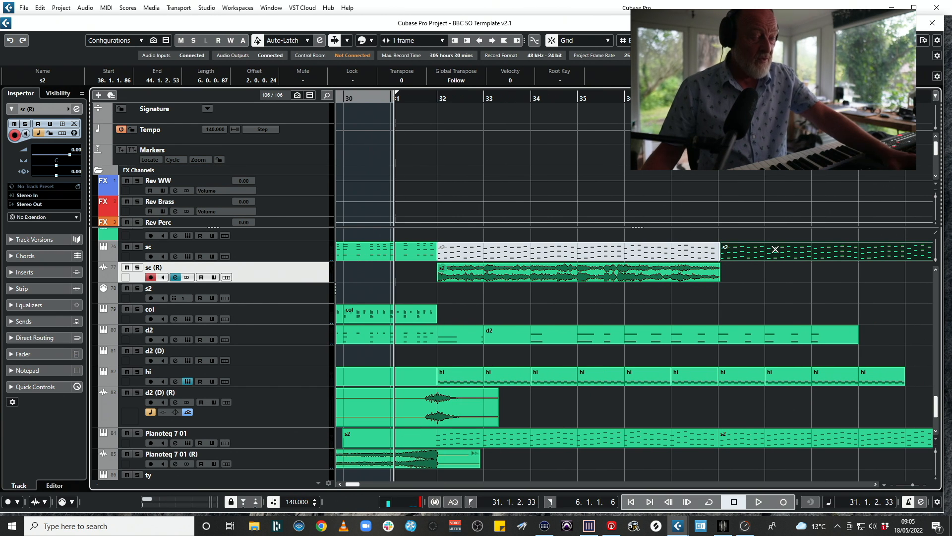
scroll(751, 274, "right", 3)
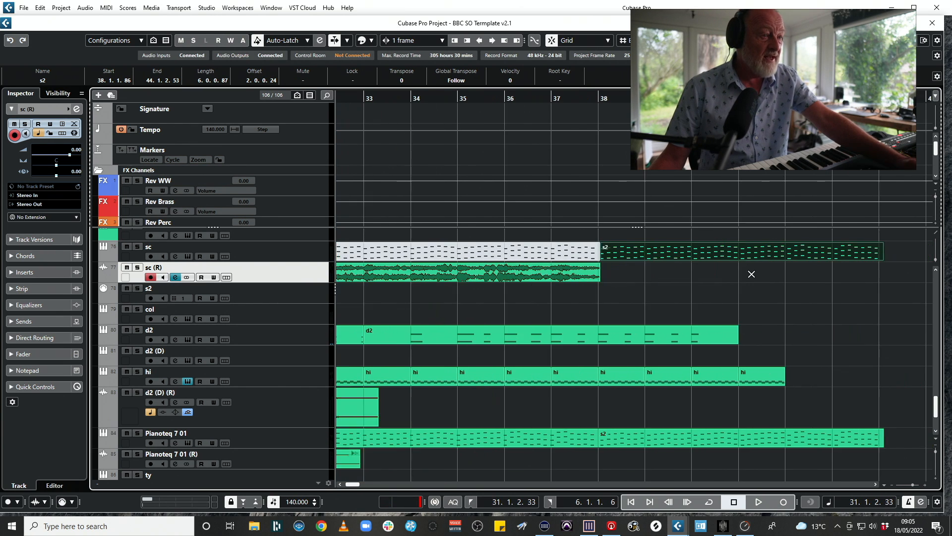
scroll(751, 269, "right", 3)
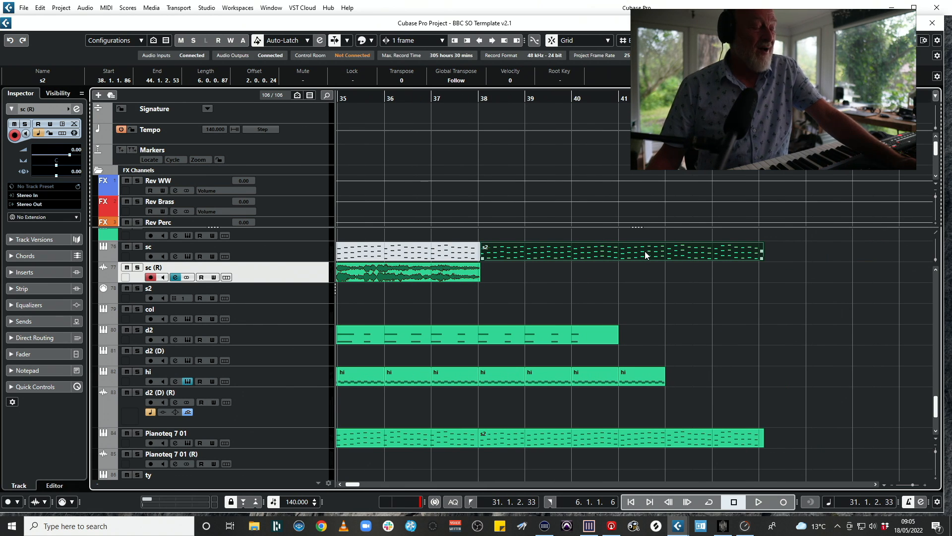
Step: Transpose the sc track's s2 copy at bar 38 up by 3 semitones
key("alt+t")
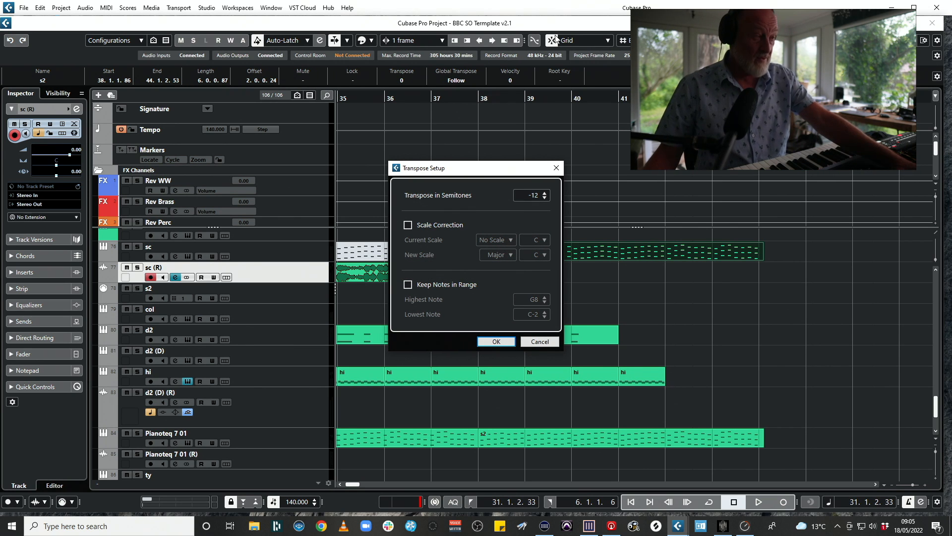
scroll(529, 196, "up", 1)
left_click(530, 197)
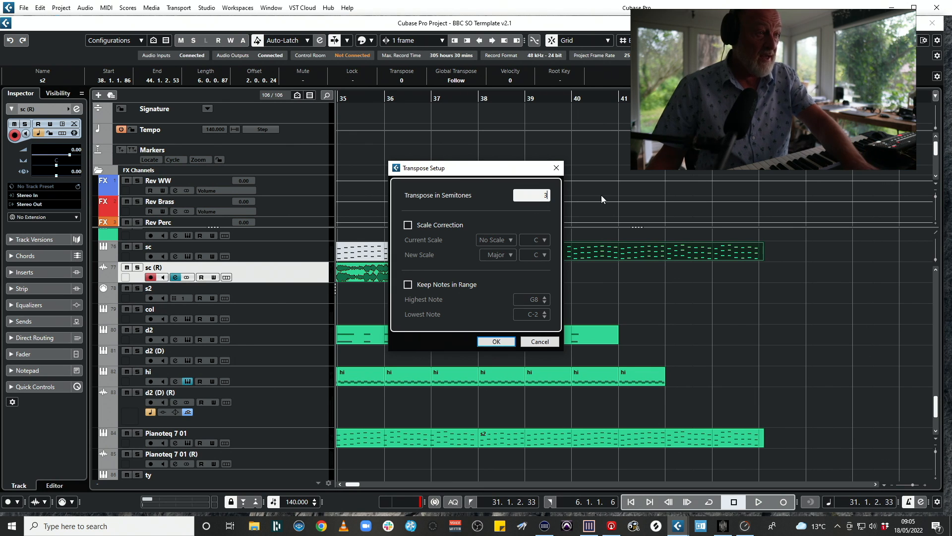
left_click(502, 342)
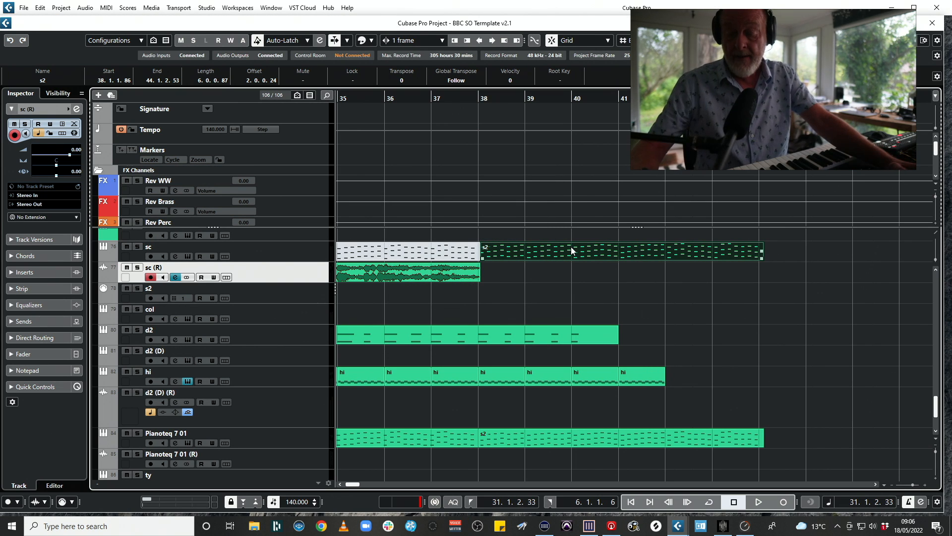
Step: Render the transposed s2 copy to audio in place and move the rendered event onto the sc (R) track at bar 38
key("alt+r")
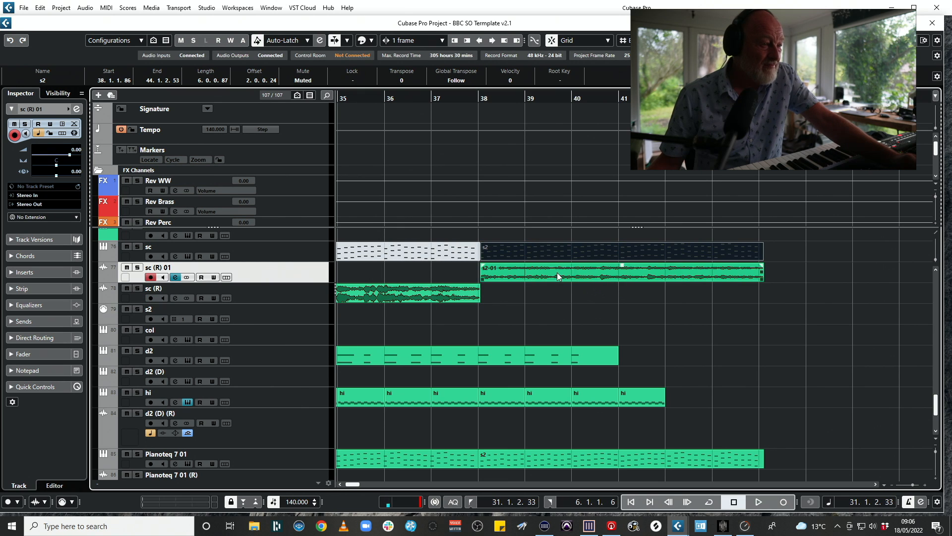
left_click(557, 272)
left_click_drag(558, 272, 555, 290)
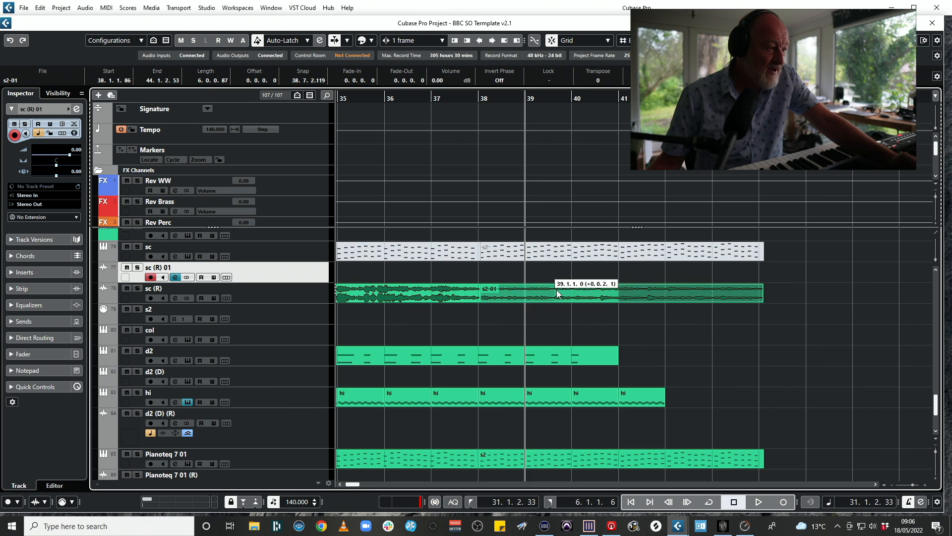
Step: Play back the bar 38 section with the rendered s2-01 event's volume pulled down, and raise the event's volume again
key("space")
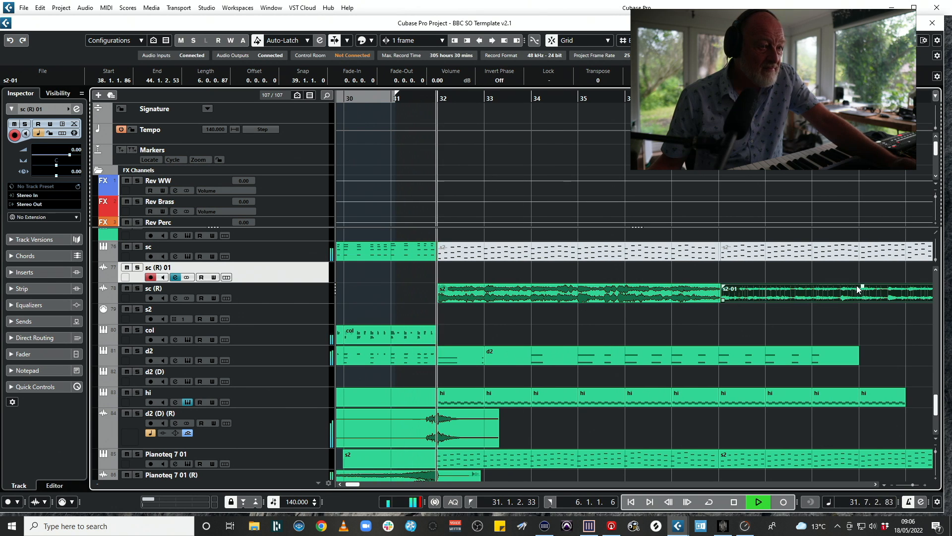
left_click_drag(862, 286, 691, 462)
left_click(757, 452)
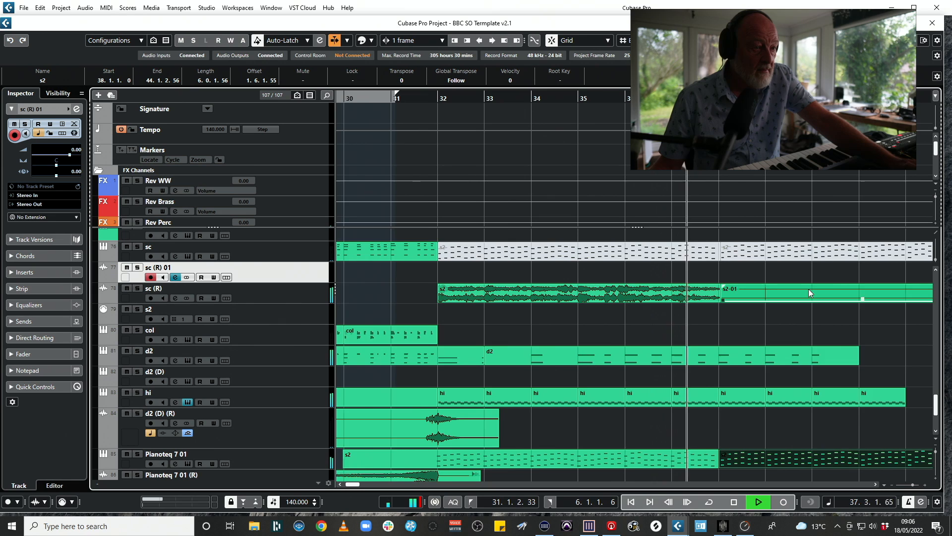
scroll(809, 288, "right", 3)
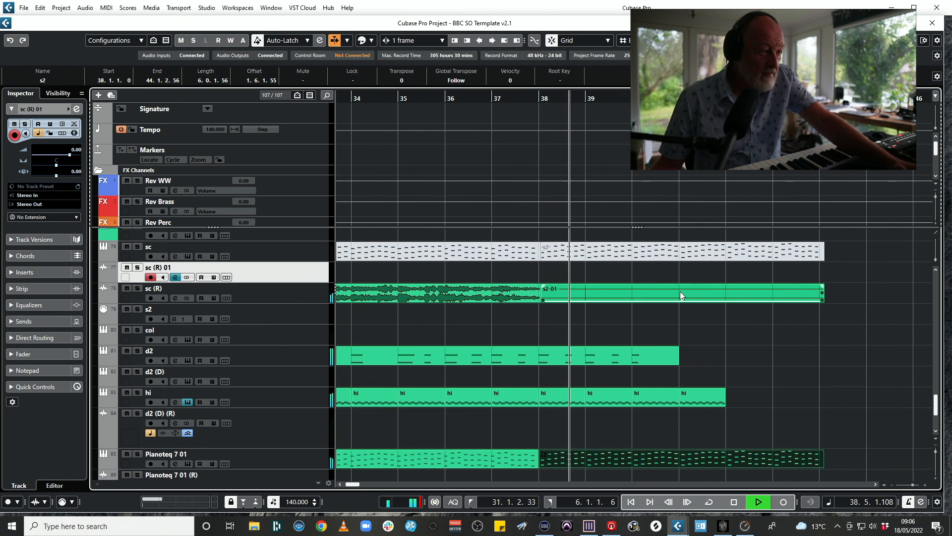
key("space")
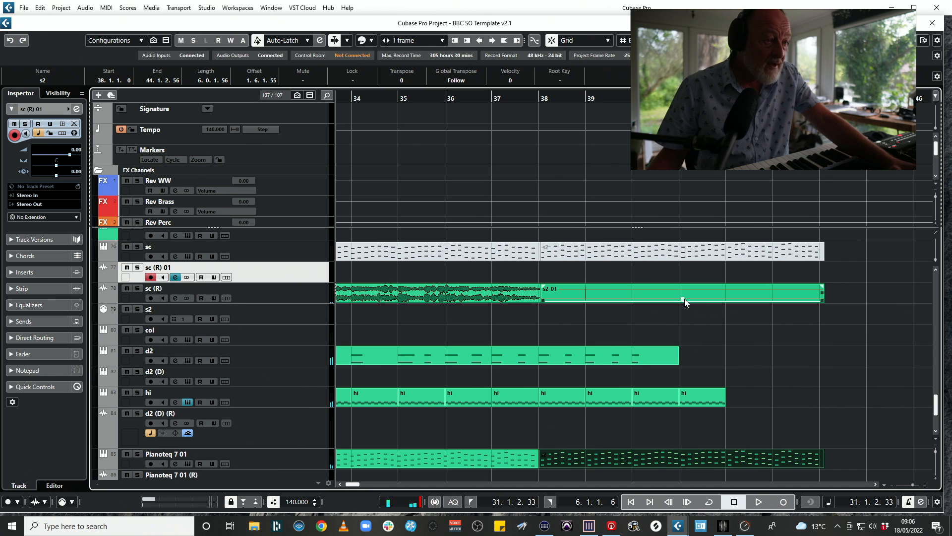
left_click_drag(684, 299, 685, 284)
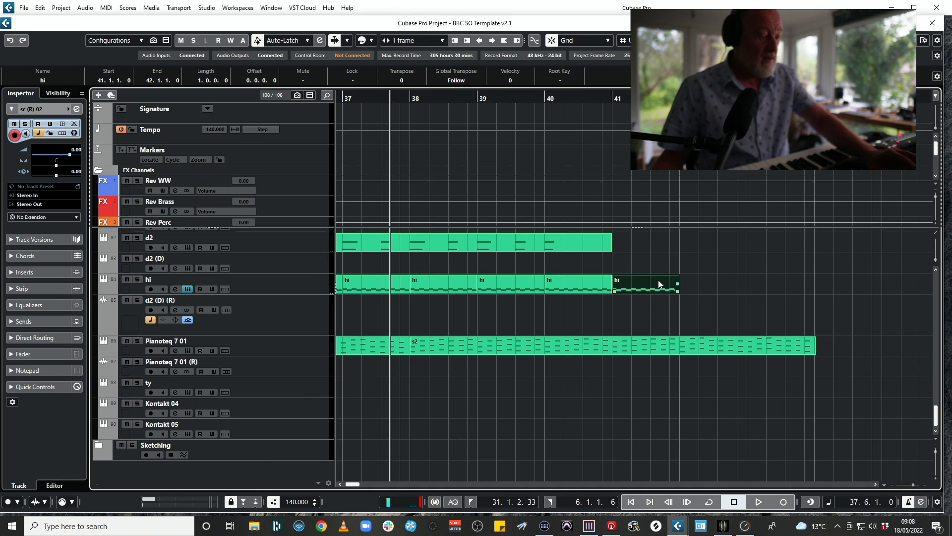
Step: Duplicate the one-bar hi part at bar 41 four times to extend the pattern to bar 46
key("ctrl+d")
key("ctrl+d")
key("ctrl+d")
key("ctrl+d")
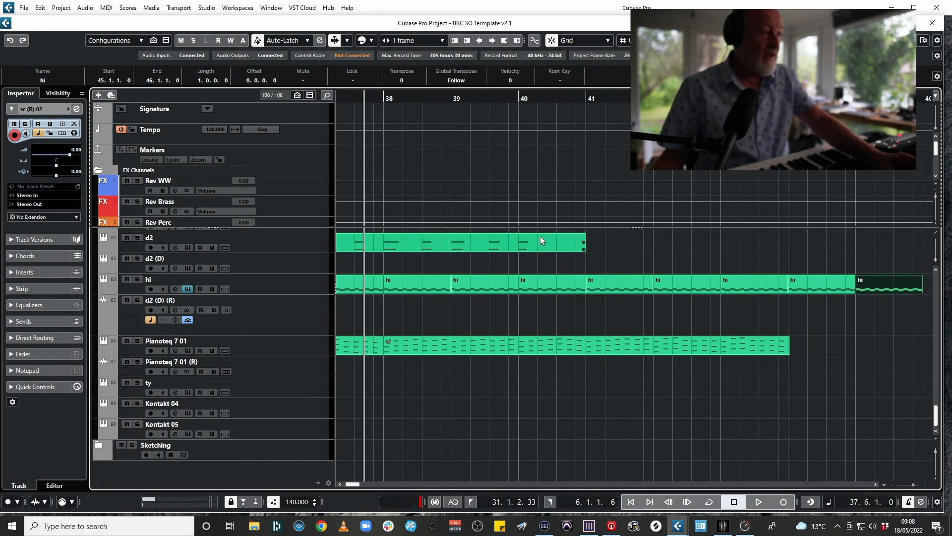
Step: Shorten the long d2 part so it ends at bar 40 and split it at bar 38
scroll(566, 247, "left", 3)
scroll(652, 243, "up", 3)
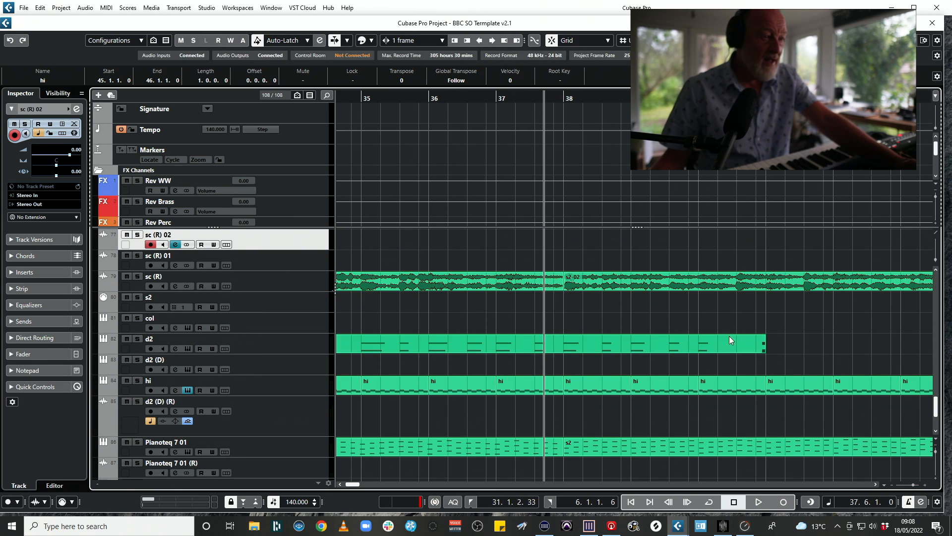
left_click(734, 348)
left_click_drag(755, 351, 697, 353)
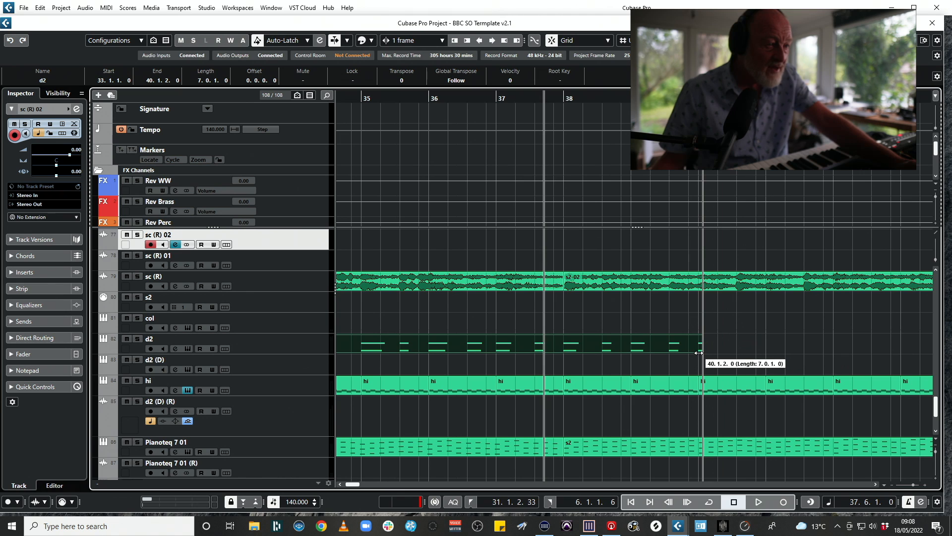
key("3")
left_click(566, 346)
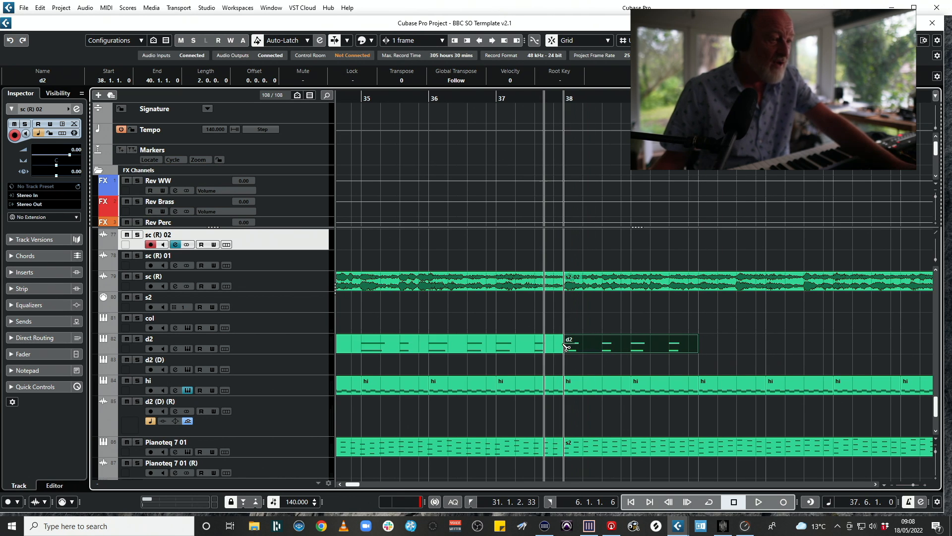
Step: Duplicate the two-bar d2 part at bar 38 three times to extend the pattern to bar 46
key("ctrl+d")
key("ctrl+d")
key("ctrl+d")
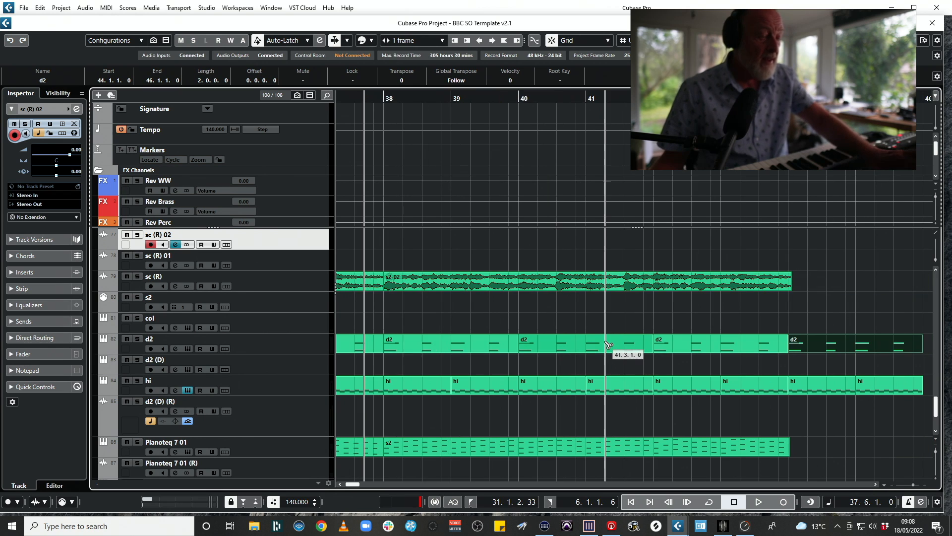
Step: Play back the extended section around bar 38 to check the transposed strings, d2 and hi parts together
key("space")
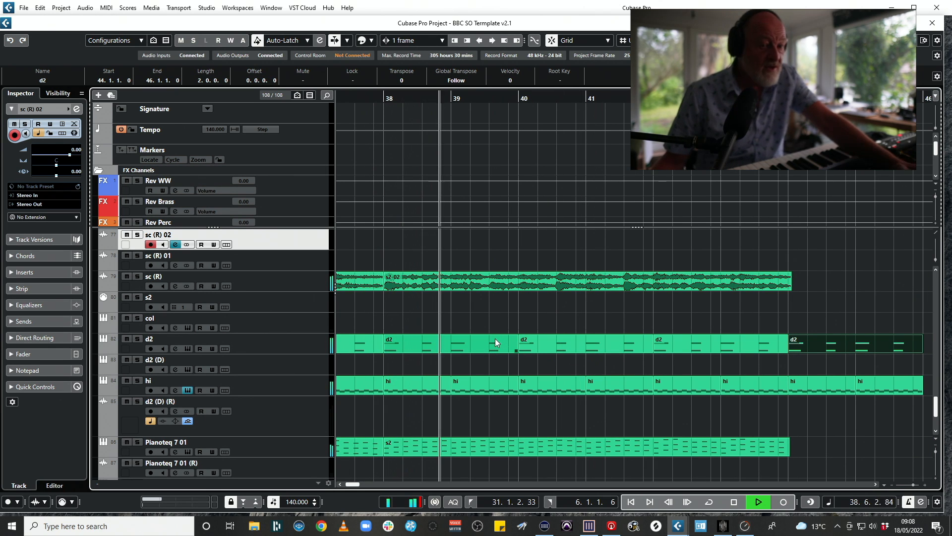
key("space")
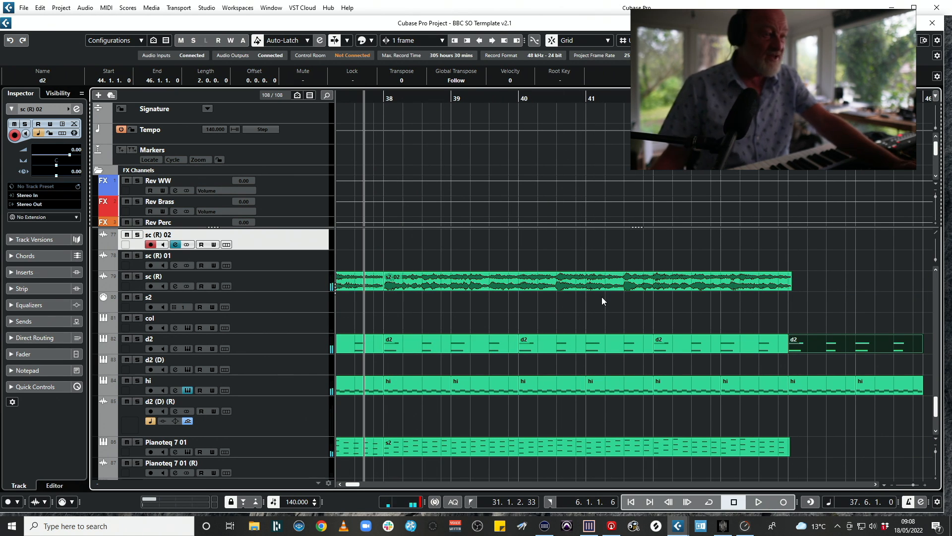
left_click(664, 288)
key("space")
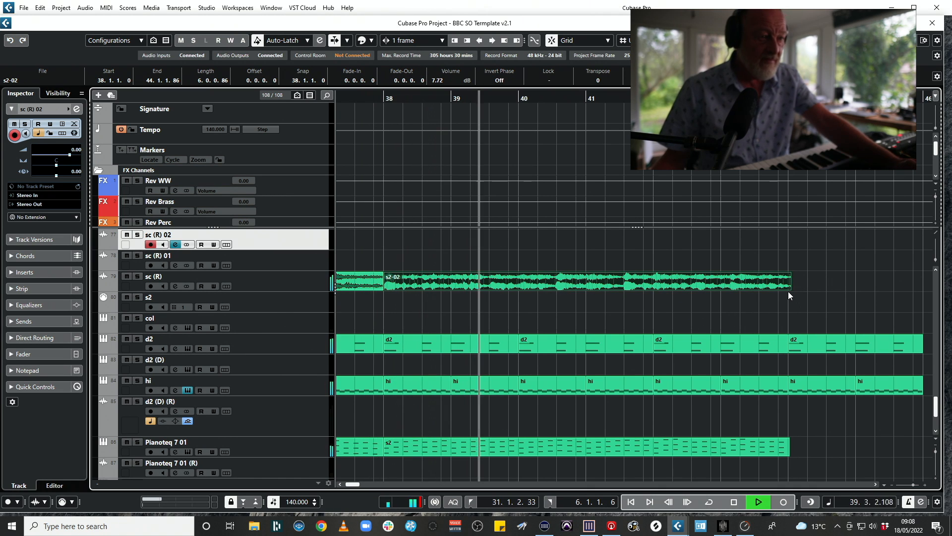
scroll(446, 322, "left", 6)
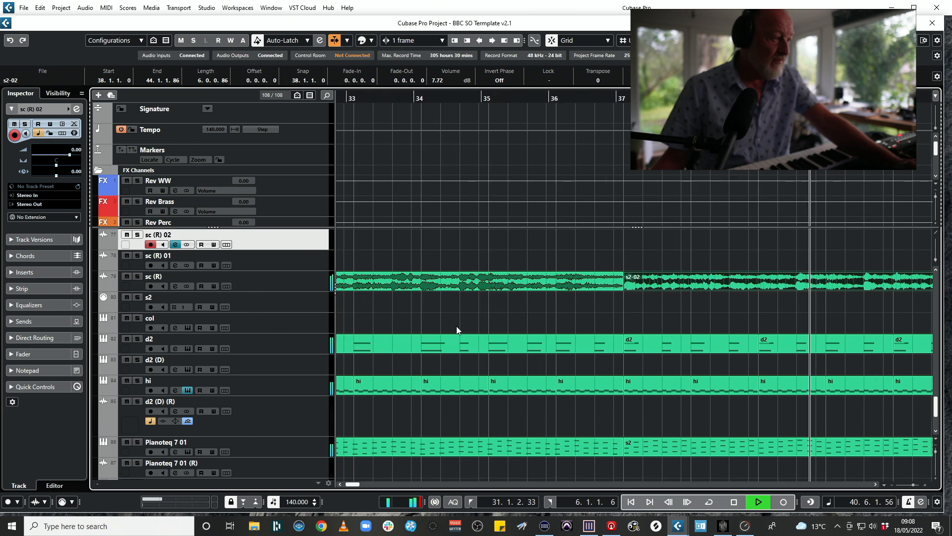
scroll(769, 319, "right", 3)
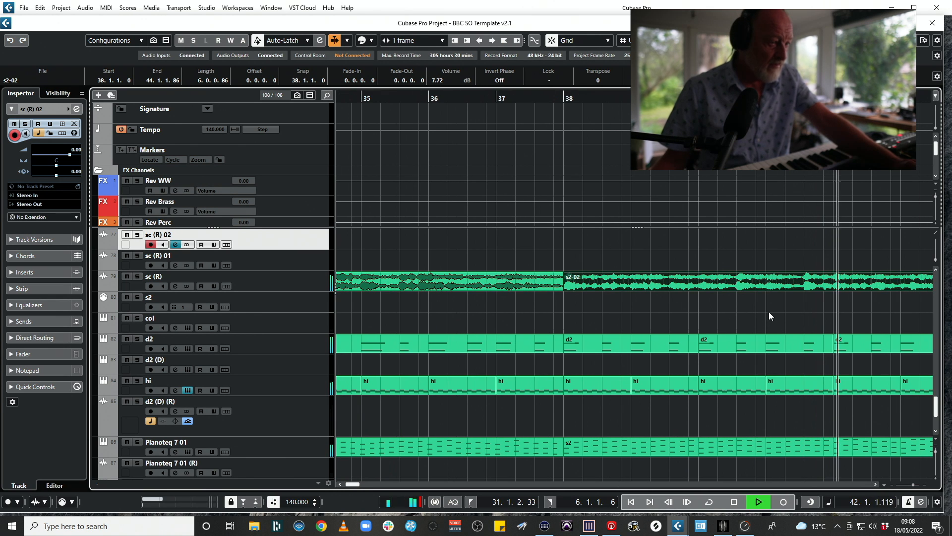
scroll(765, 314, "right", 6)
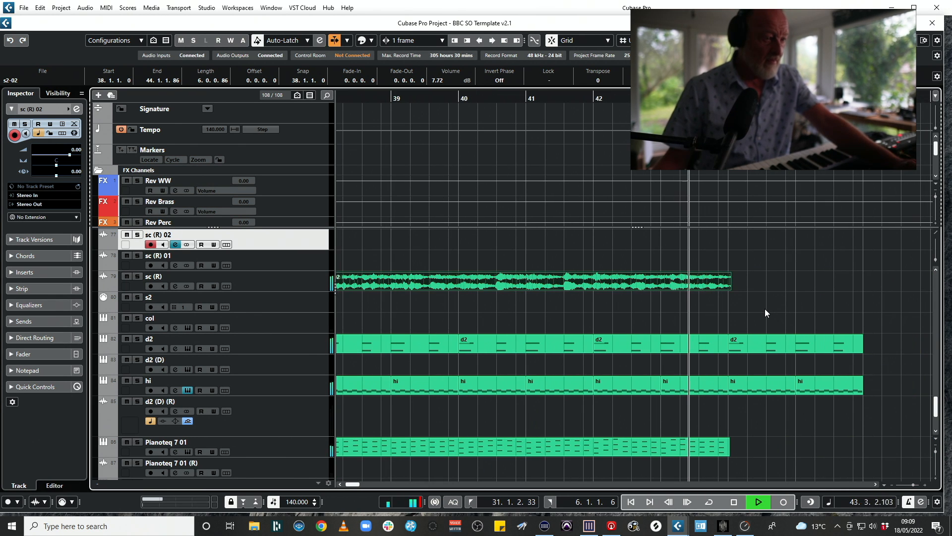
key("space")
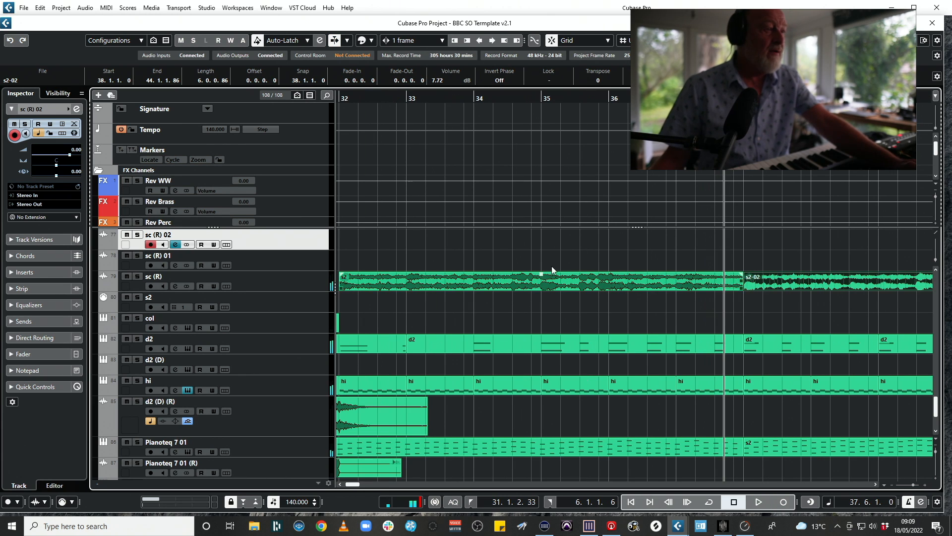
key("space")
Step: Rehearse and record a short trombone part on the Trb A3 S track, starting at bar 37
left_click(675, 99)
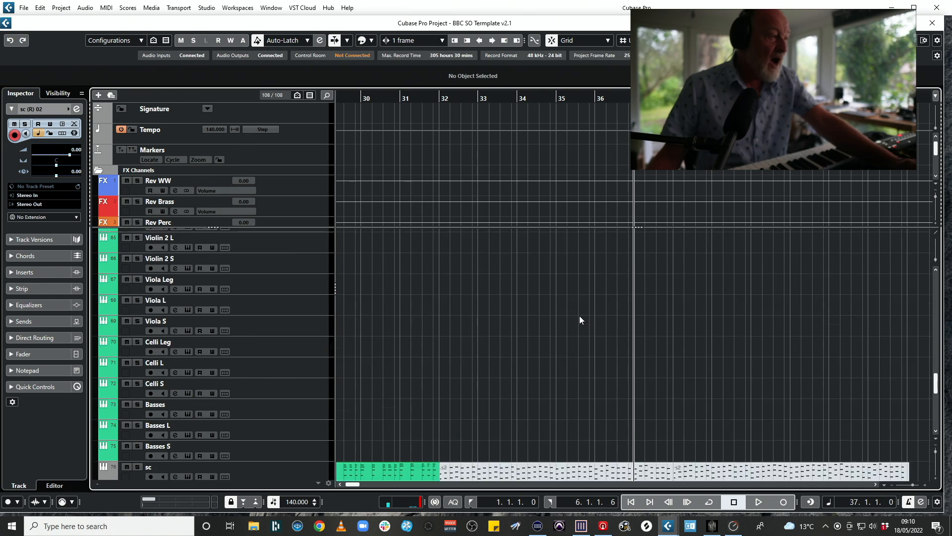
scroll(578, 319, "up", 8)
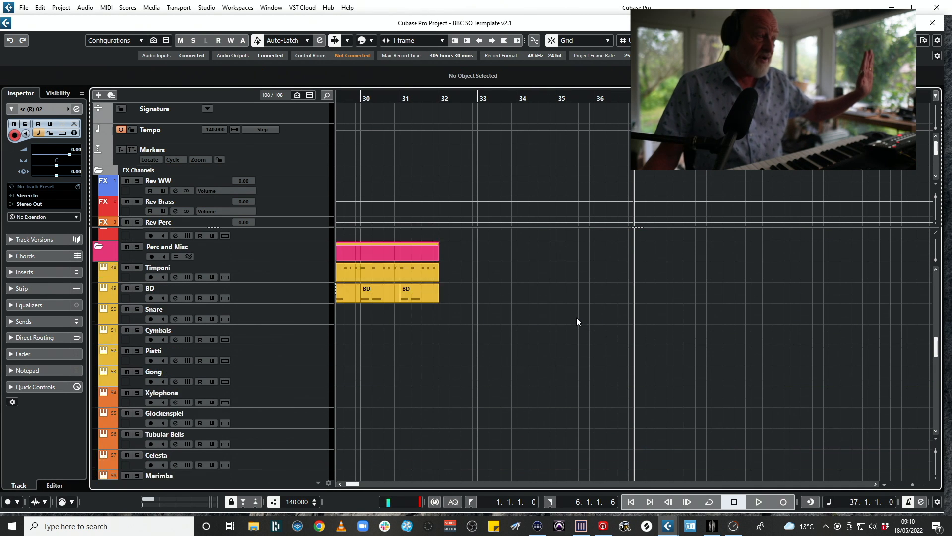
scroll(577, 320, "up", 7)
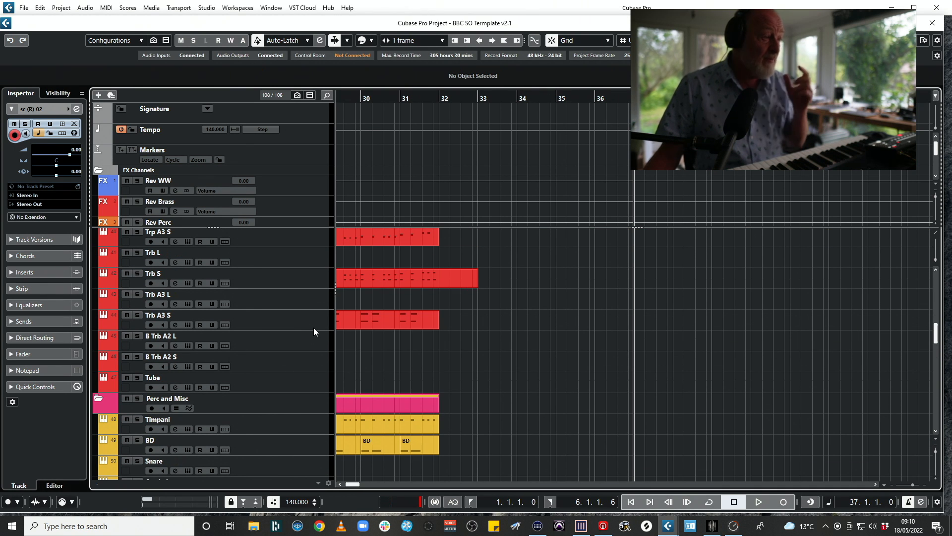
left_click(316, 325)
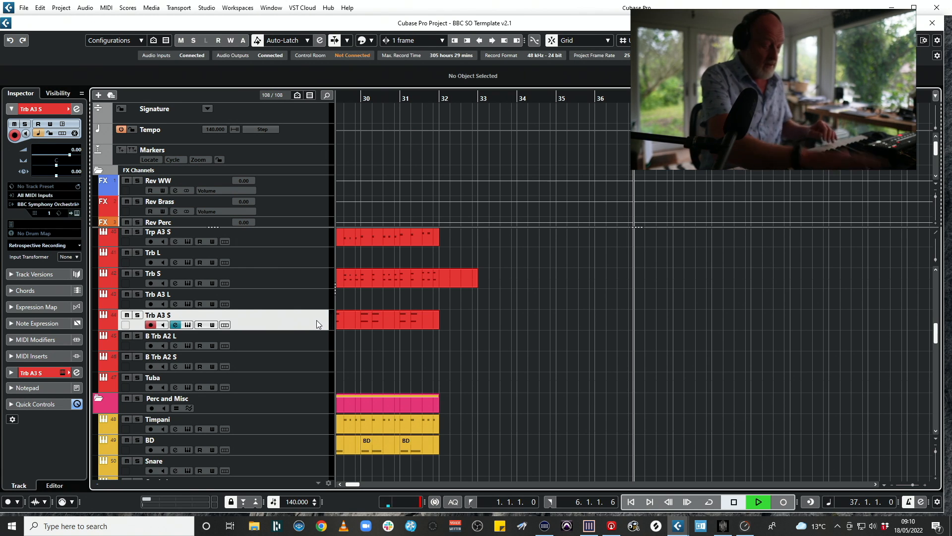
key("space")
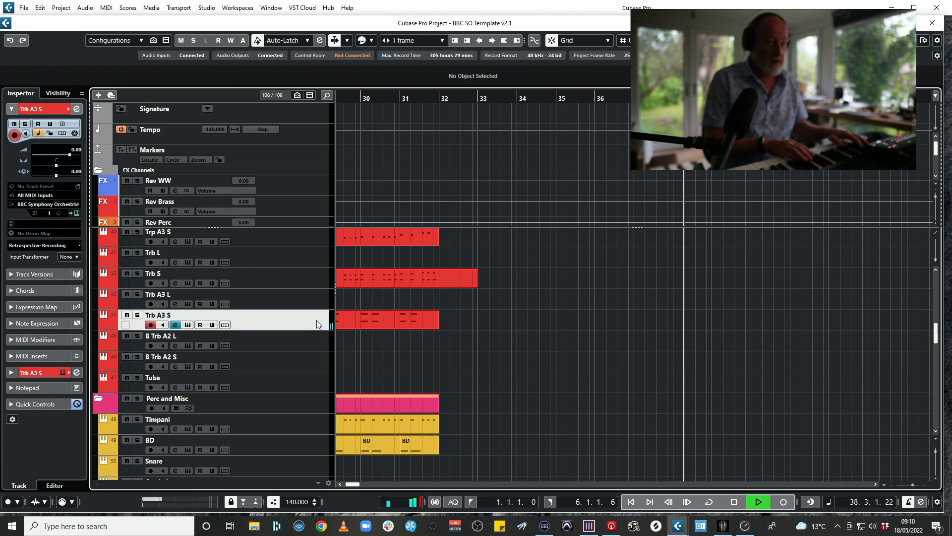
key("space")
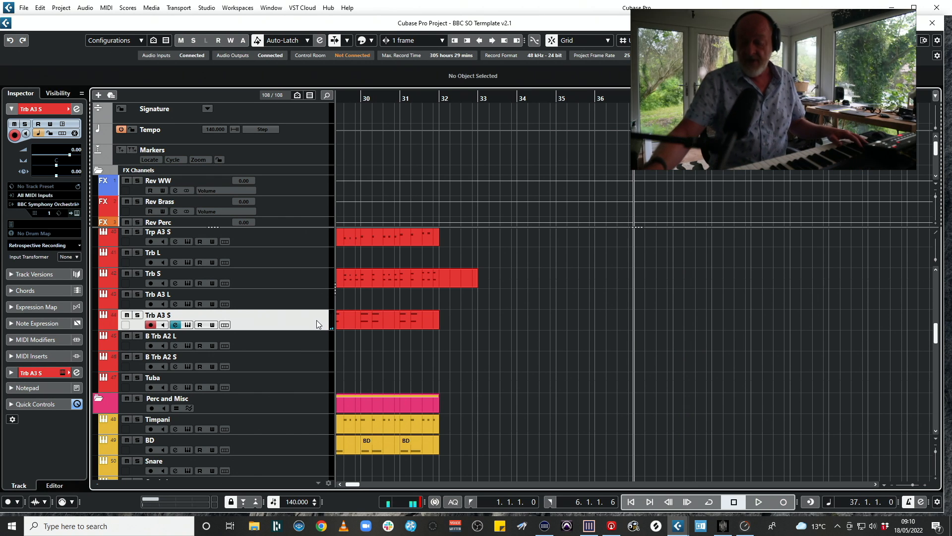
key("KP_Multiply")
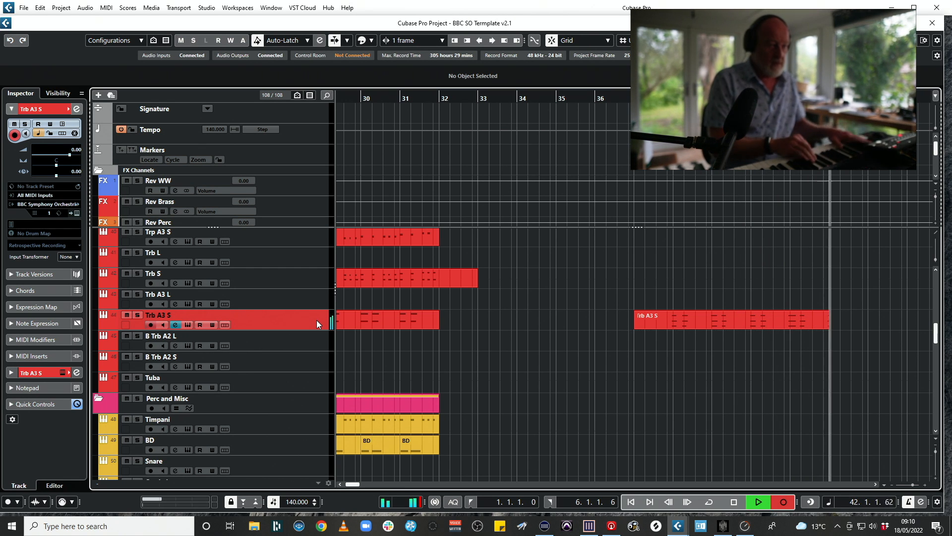
key("space")
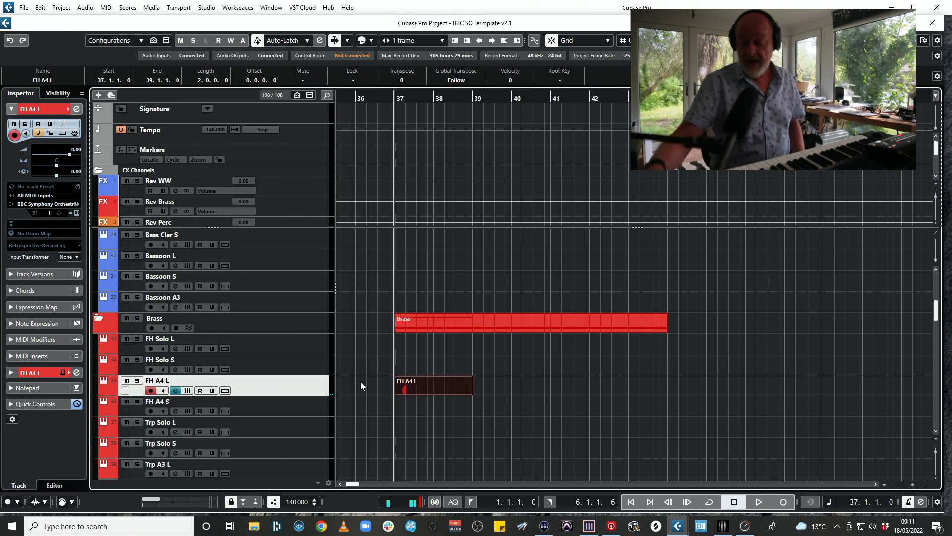
Step: Record a long-note horn take on the FH A4 L track from bar 37 and select the recorded part
key("KP_Multiply")
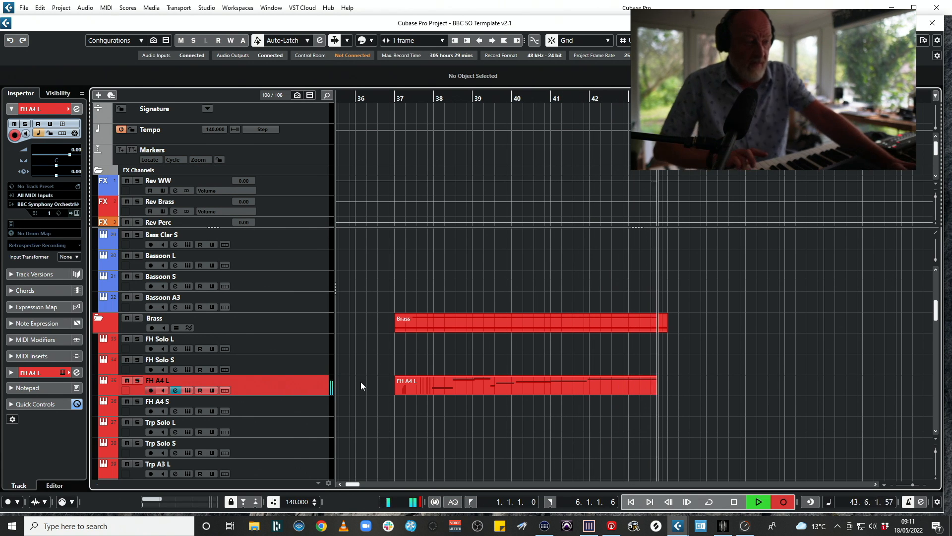
key("space")
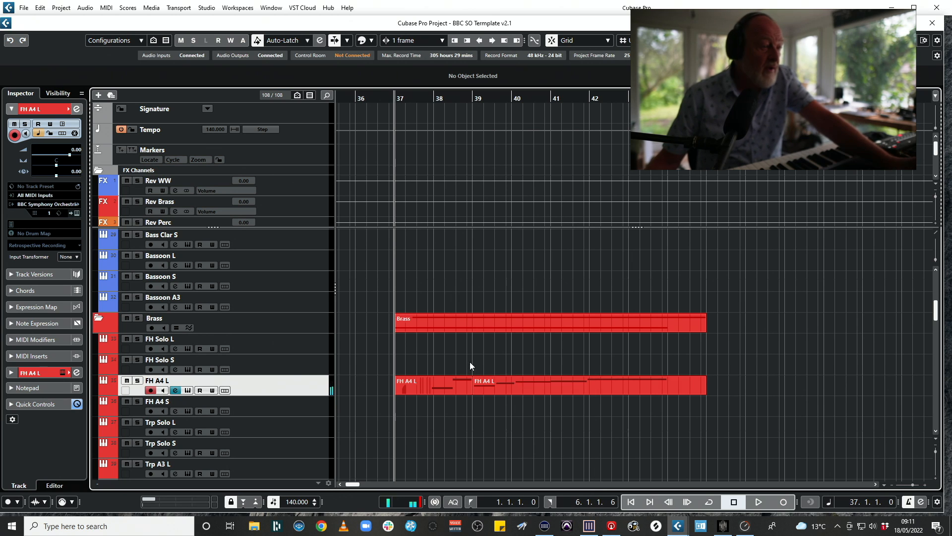
left_click(508, 388)
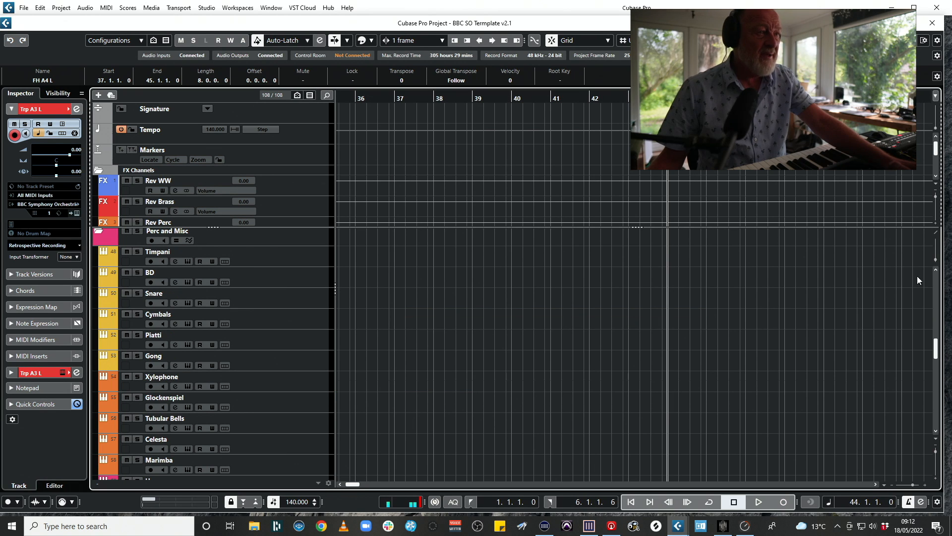
Step: Locate and select the rendered riser event leading into bar 32 on the Pianoteq 7 01 (R) track
left_click_drag(933, 347, 934, 352)
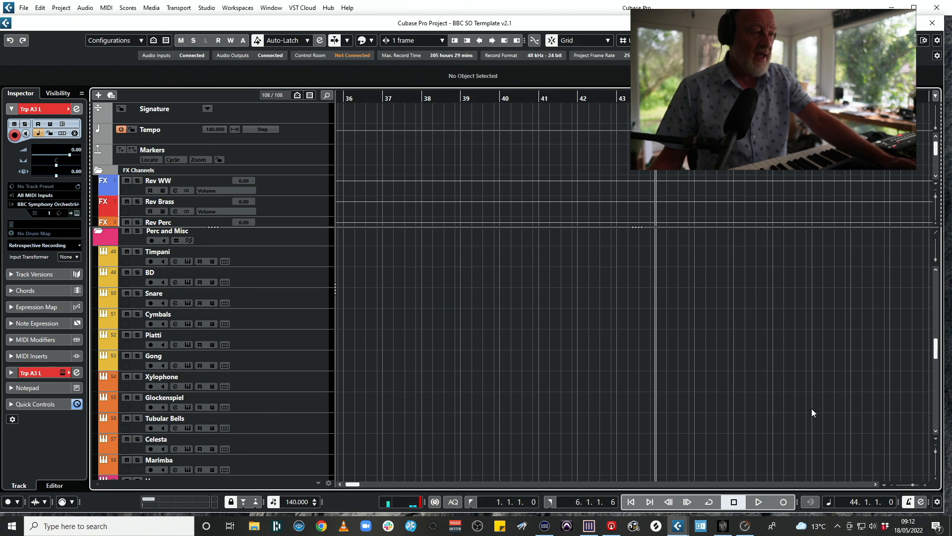
scroll(804, 432, "down", 4)
scroll(799, 438, "down", 10)
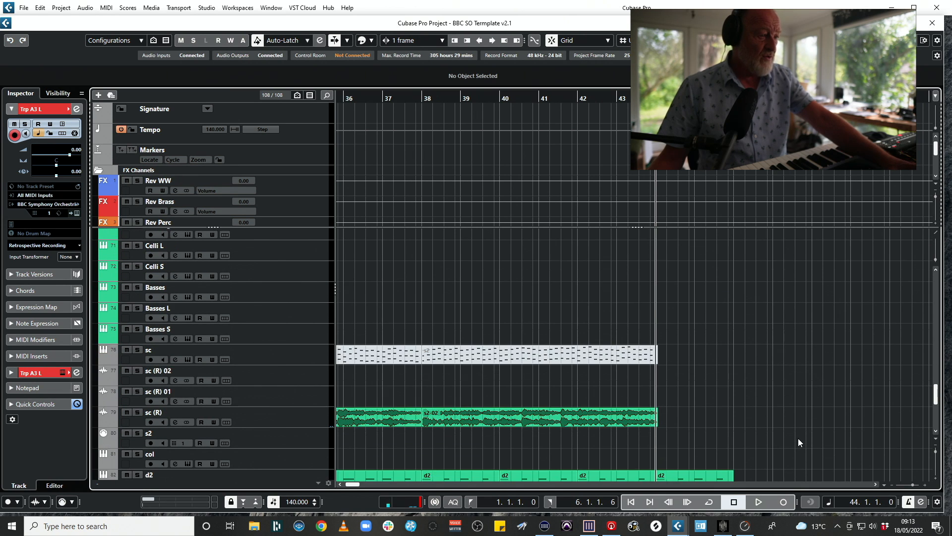
key("g")
key("g")
key("g")
key("g")
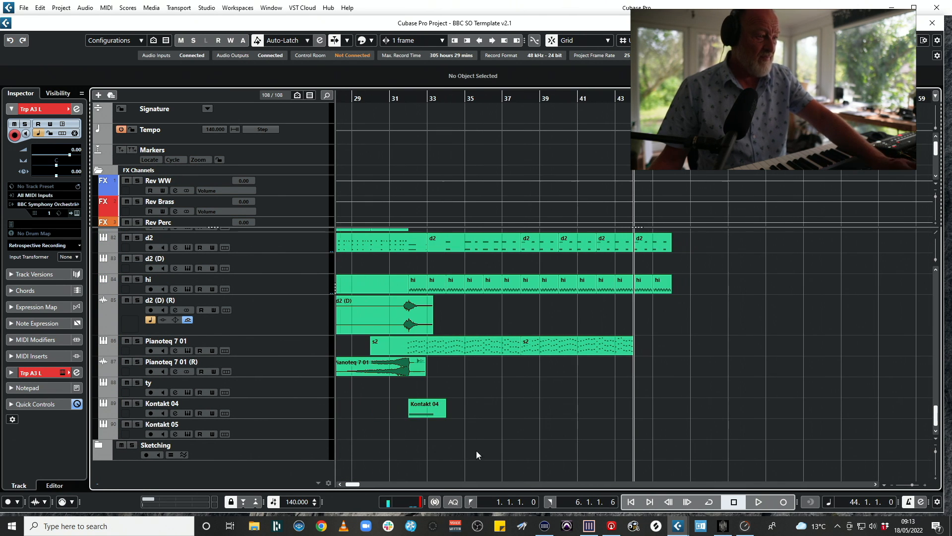
scroll(435, 421, "up", 4)
left_click(394, 466)
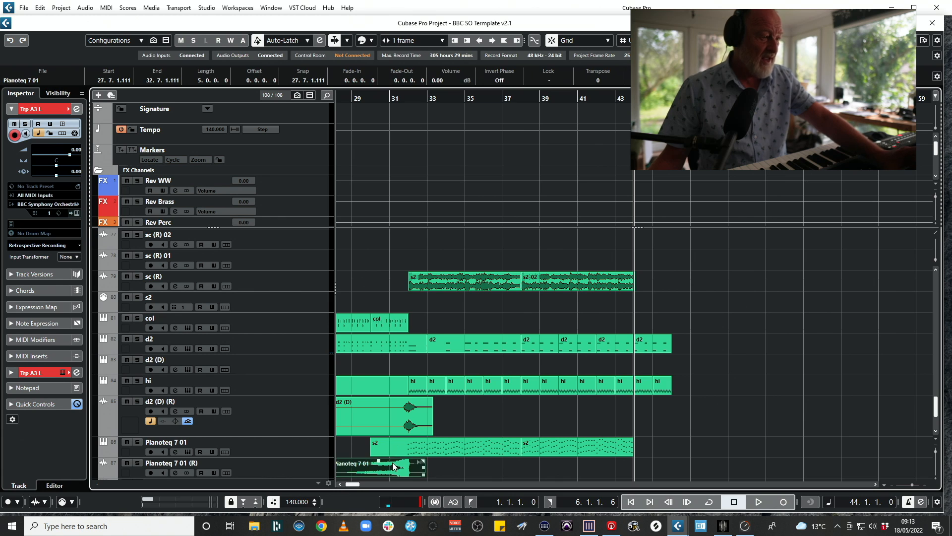
left_click_drag(393, 464, 648, 454)
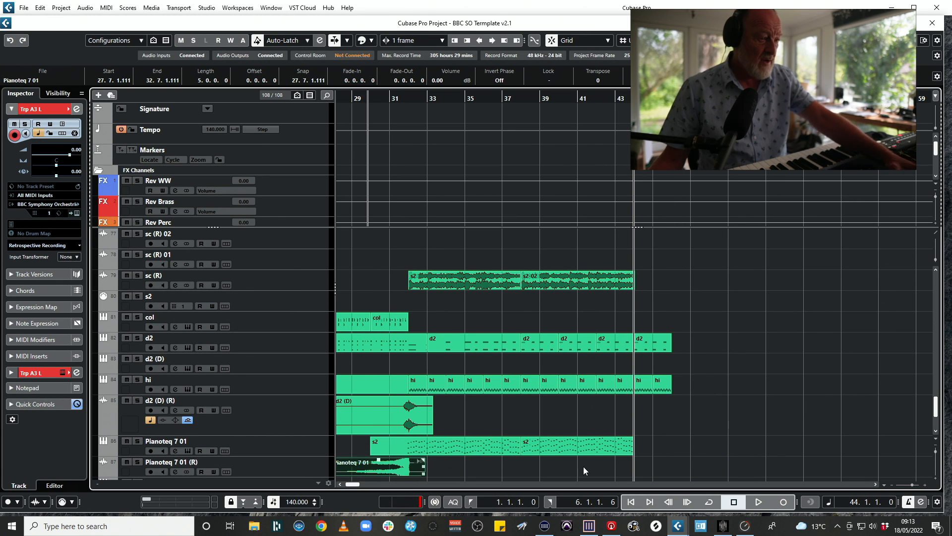
left_click_drag(411, 468, 575, 469)
key("ctrl+z")
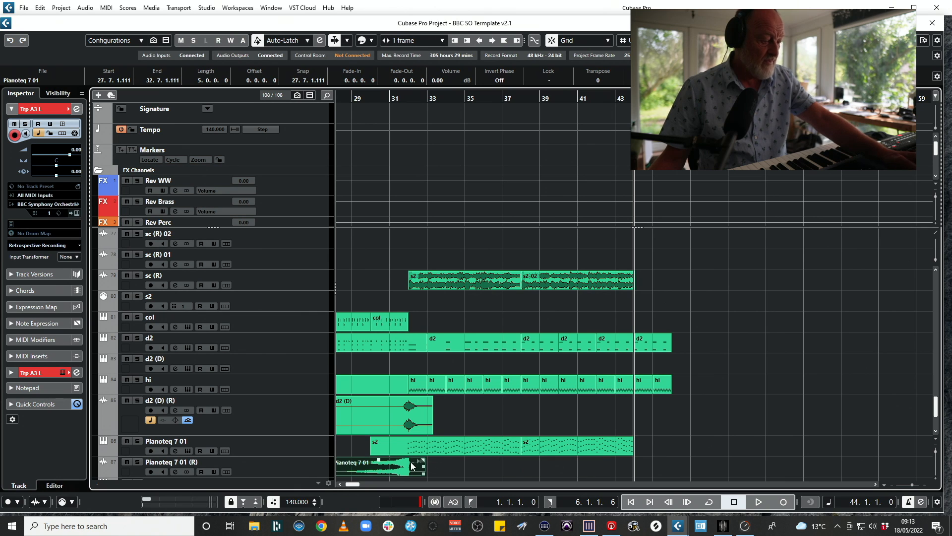
Step: Copy the rendered Pianoteq 7 01 riser event along its track so the copy starts at 40.3.1.0
left_click_drag(404, 465, 647, 469)
key("h")
key("h")
key("h")
key("h")
key("h")
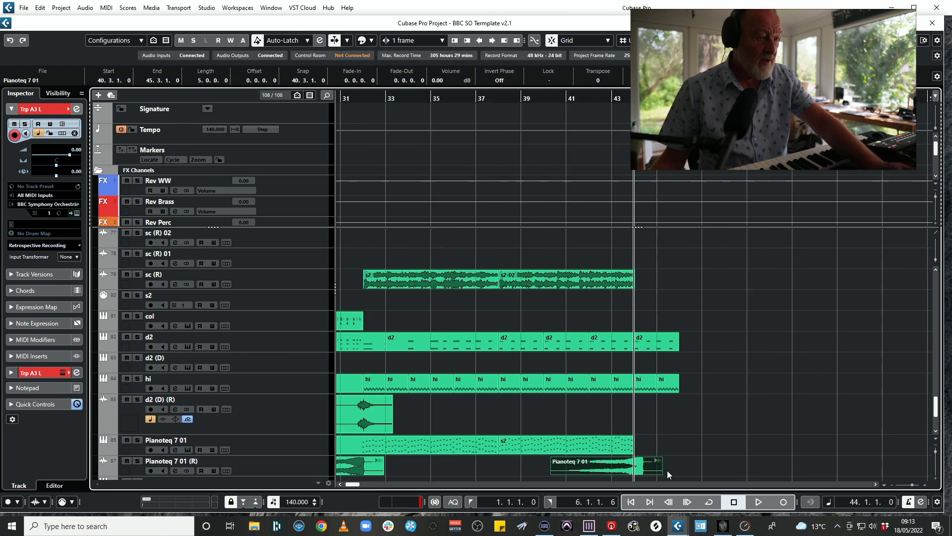
Step: Move the copied Pianoteq riser event so it starts at bar 40, and play back the passage
left_click_drag(670, 468, 653, 470)
left_click_drag(656, 466, 663, 467)
key("space")
key("space")
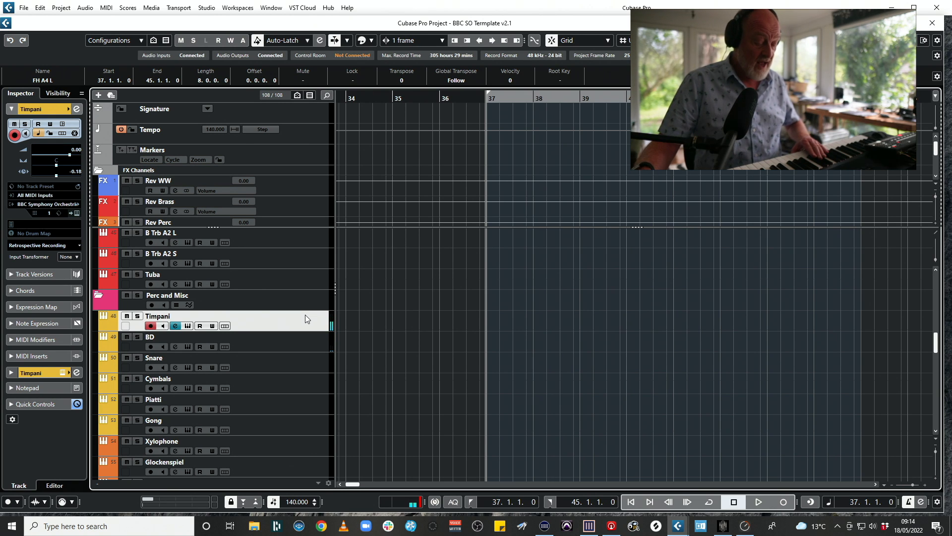
Step: Record a rhythmic part on the Timpani track from bar 37
key("KP_Multiply")
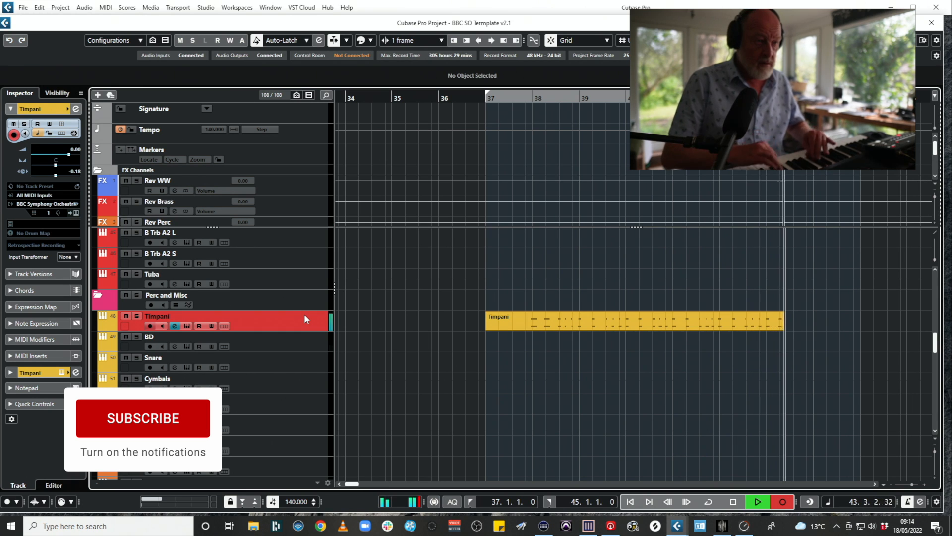
key("space")
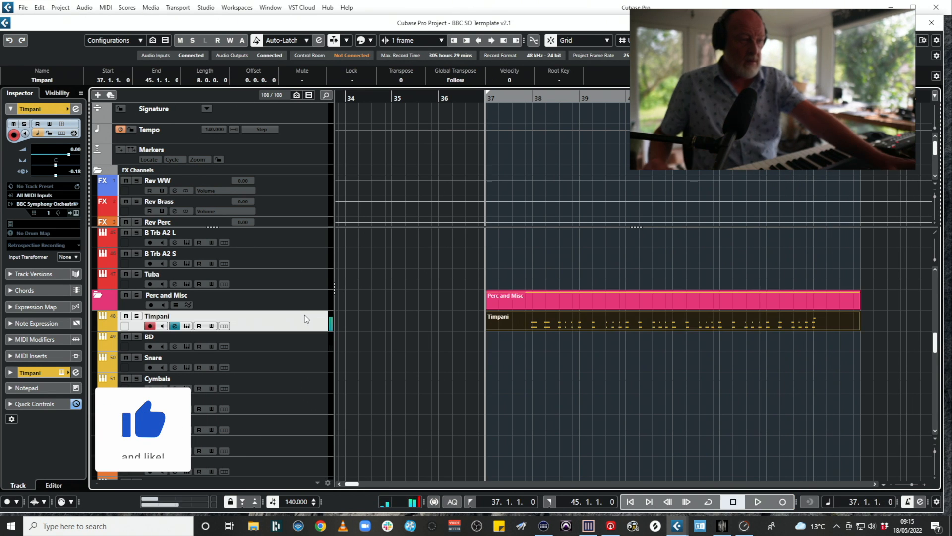
Step: Select the Violin 2 L track and switch its BBC Symphony Orchestra instrument to the Tremolo technique
scroll(885, 376, "down", 8)
scroll(886, 377, "down", 4)
scroll(886, 377, "up", 4)
scroll(886, 378, "up", 2)
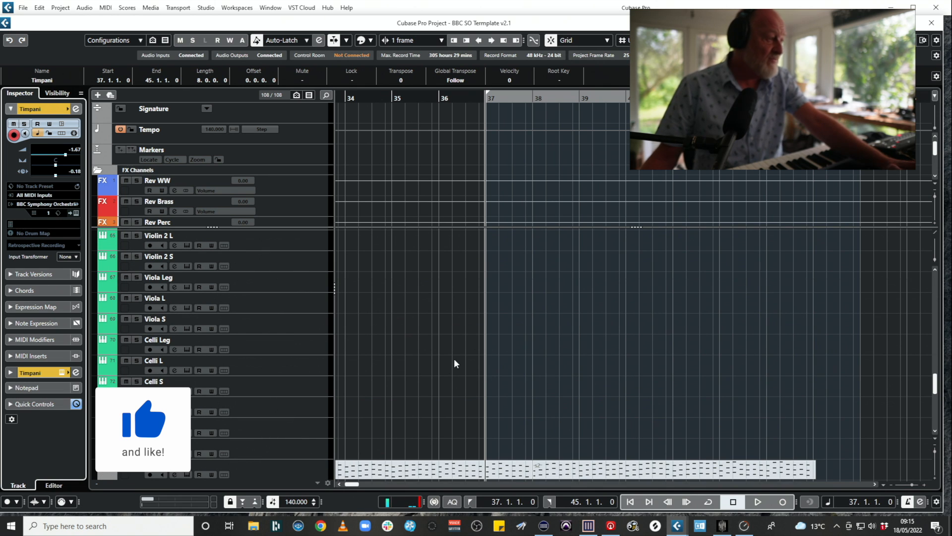
left_click(304, 243)
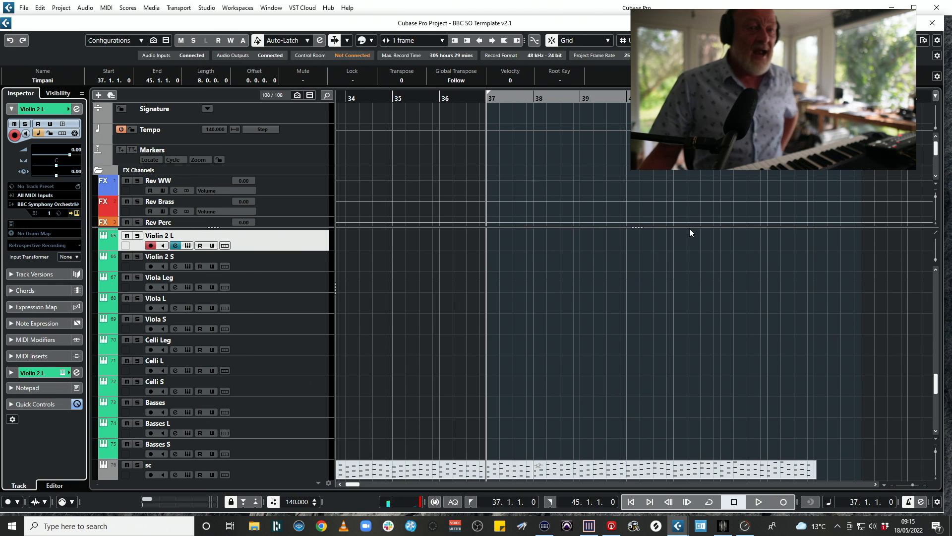
key("e")
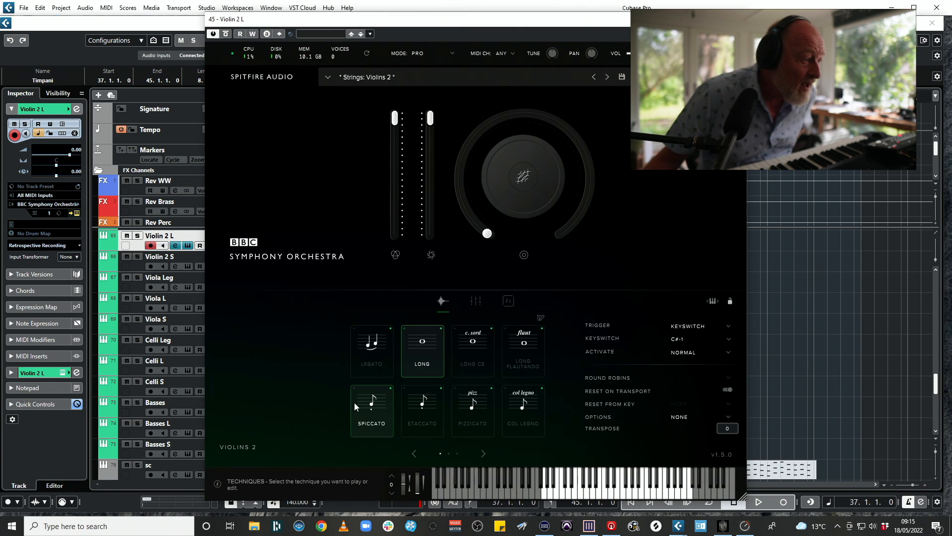
left_click(484, 454)
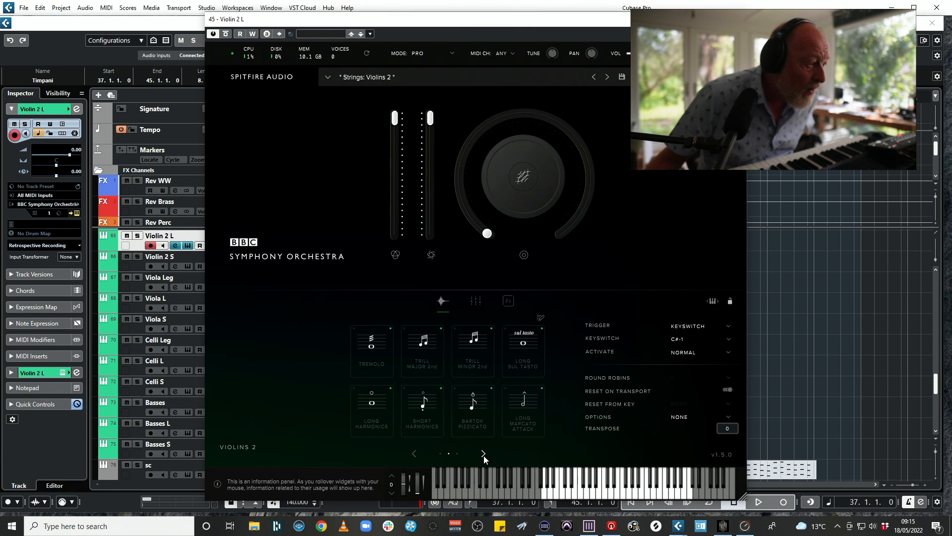
left_click(381, 348)
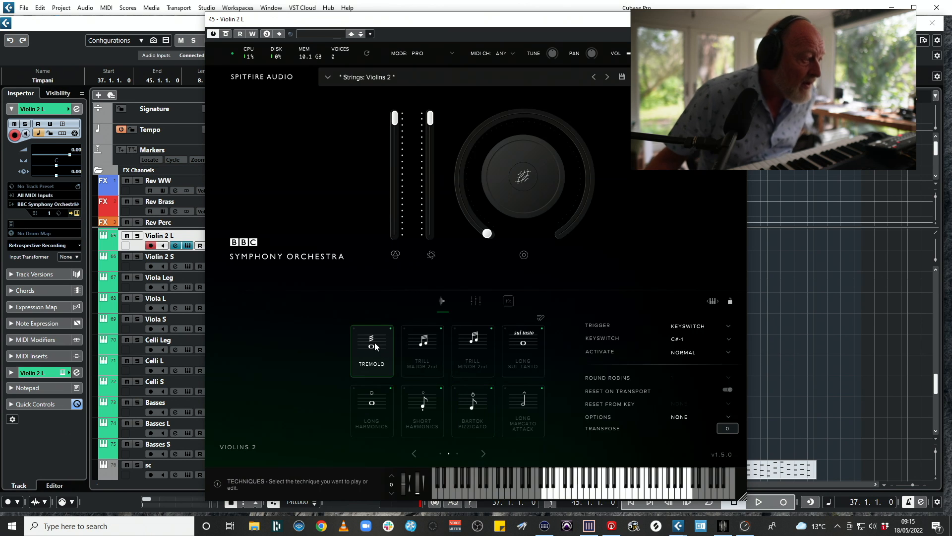
key("e")
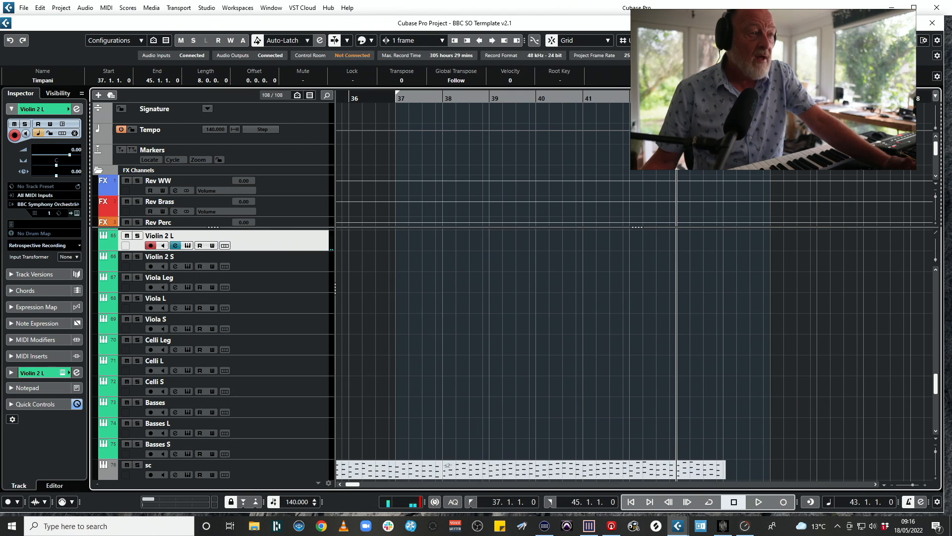
Step: Set the left locator to bar 43 and record a tremolo part on the Violin 2 L track from there
key("ctrl+KP_1")
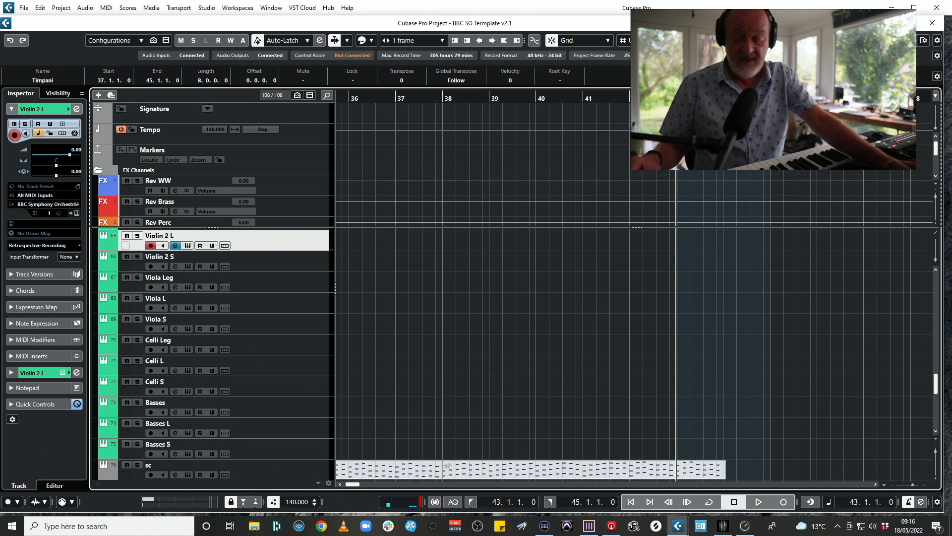
key("KP_Multiply")
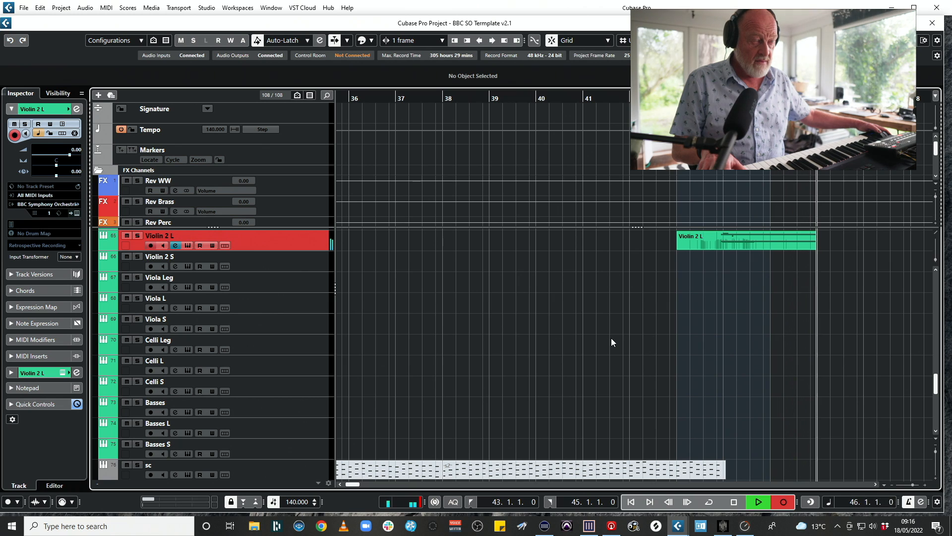
key("space")
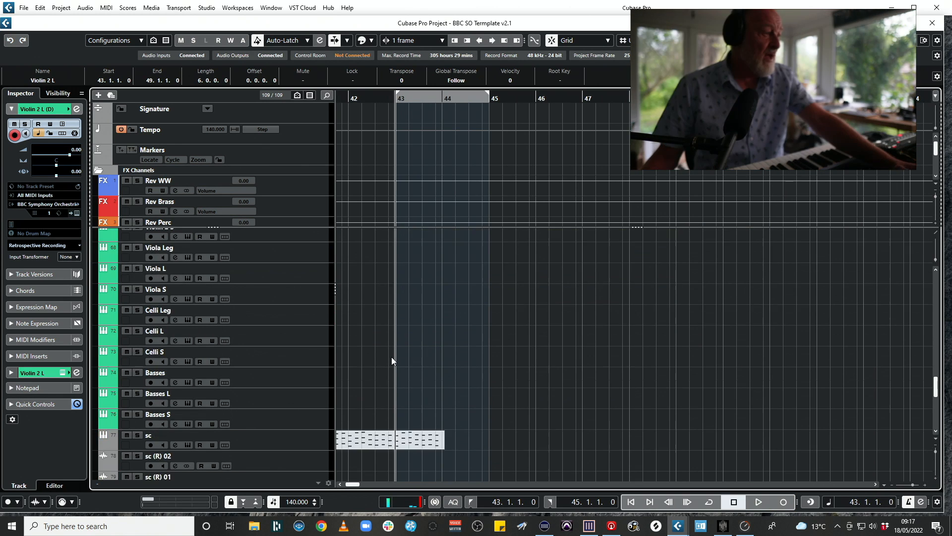
Step: Copy the ty track's event that starts at bar 11 to bar 43 on the same track and start playback
scroll(390, 357, "down", 10)
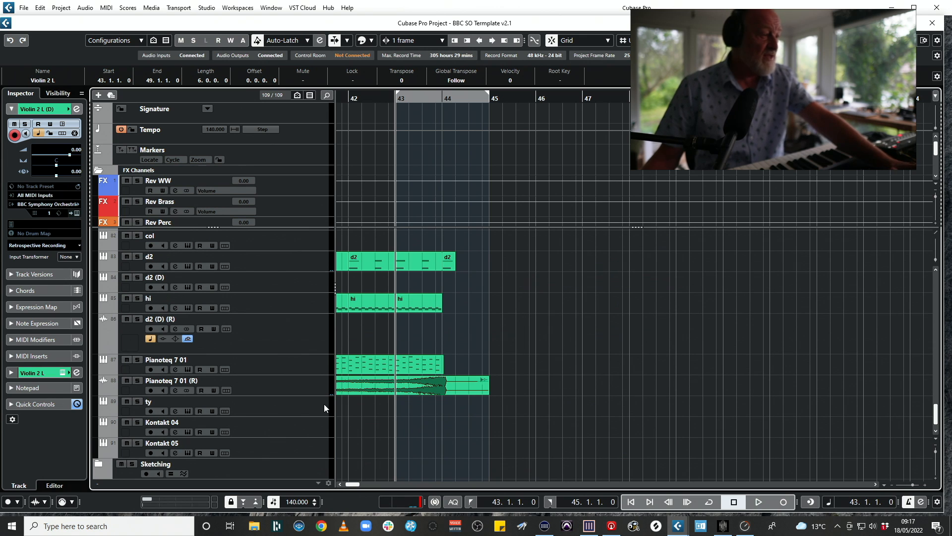
left_click(308, 402)
key("g")
key("g")
key("g")
key("g")
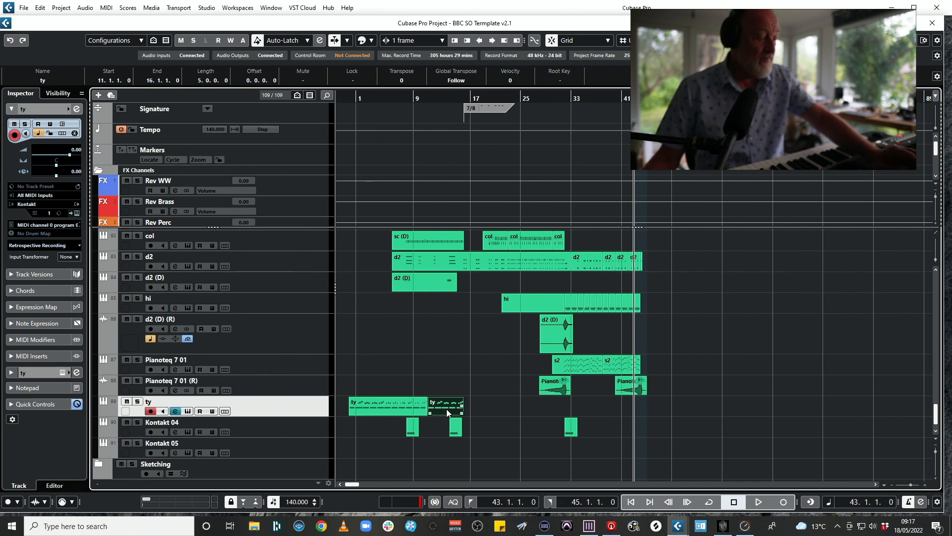
key("ctrl+v")
key("space")
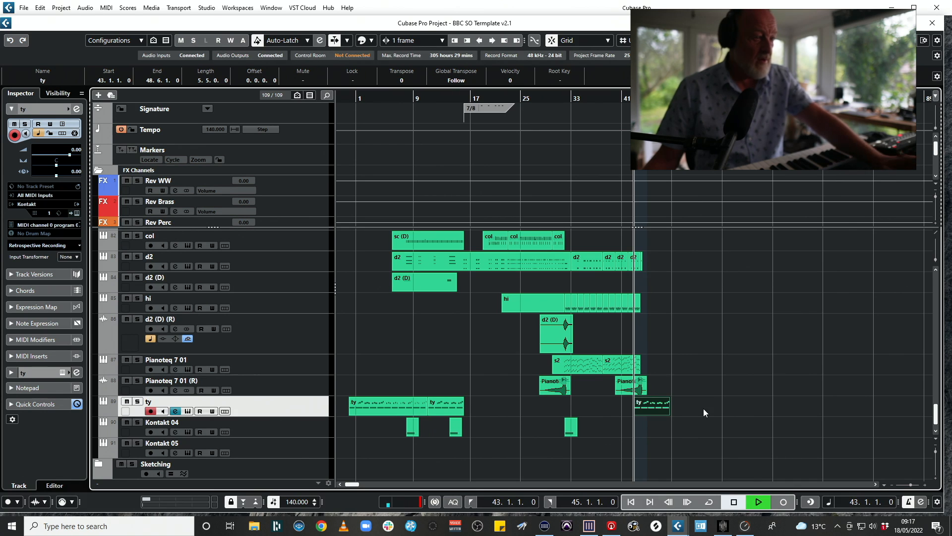
Step: Move the copied ty event so it starts at 44.1.1.0, and stop playback
key("h")
key("h")
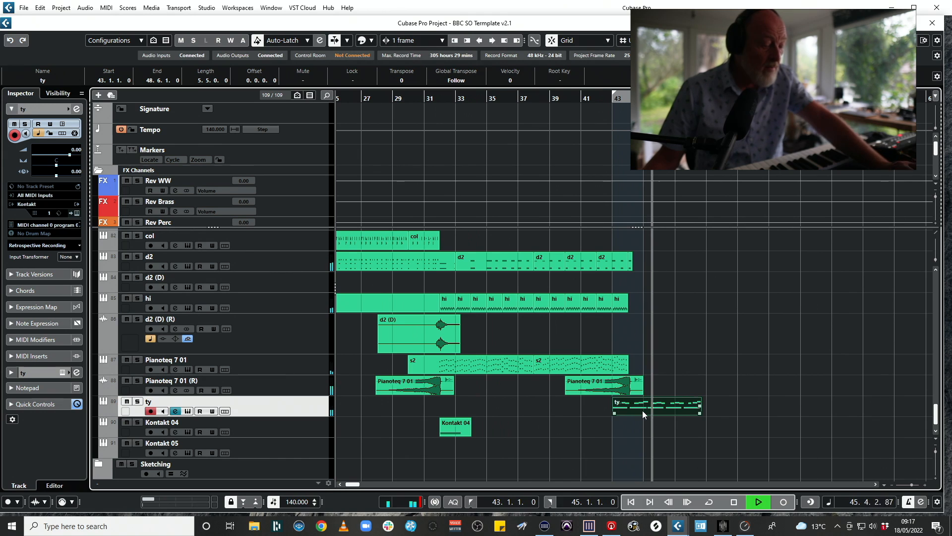
key("h")
left_click_drag(579, 405, 610, 406)
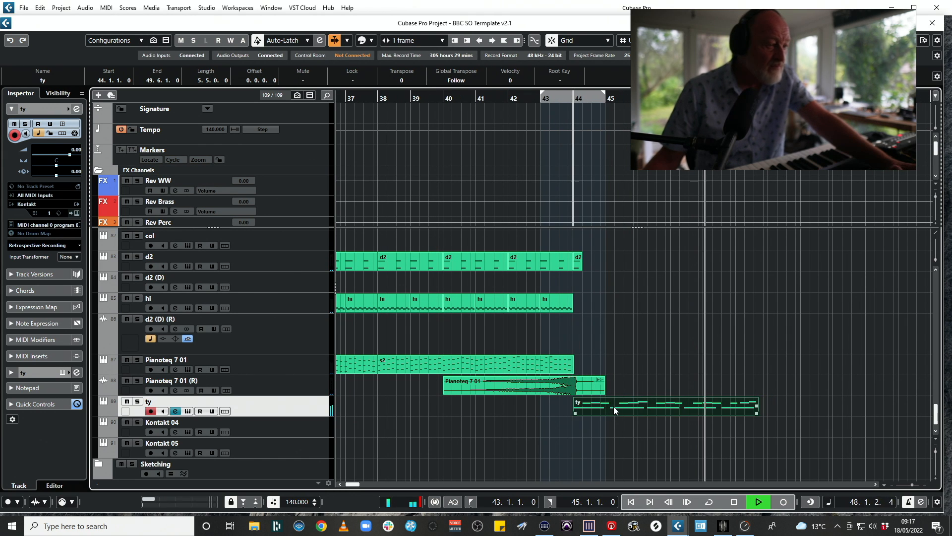
key("space")
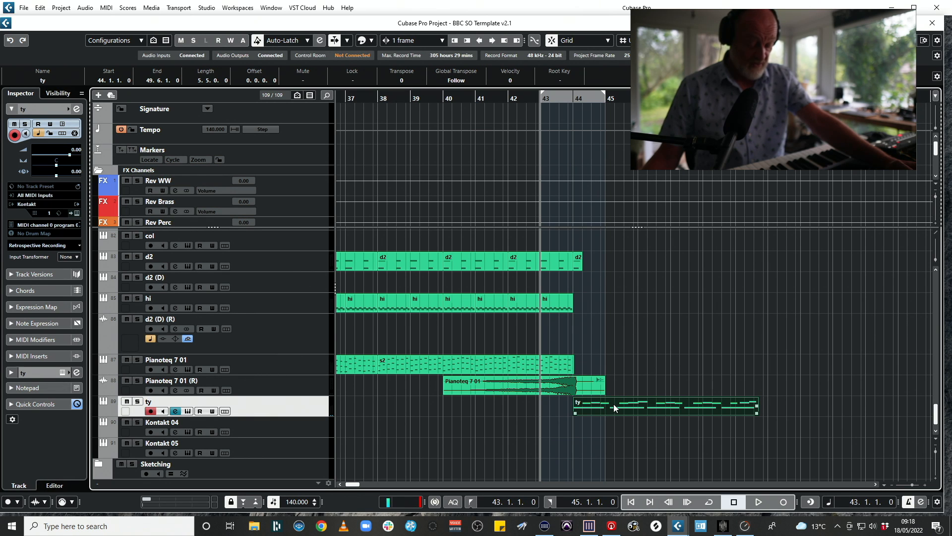
Step: Play the transition from bar 43 twice to check the ty entry against the string, brass and timpani parts
key("space")
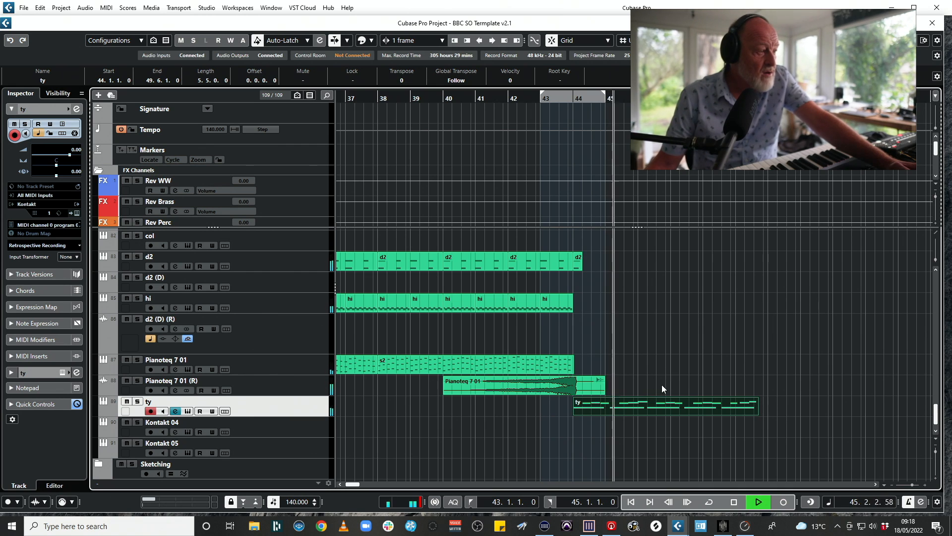
left_click(471, 393)
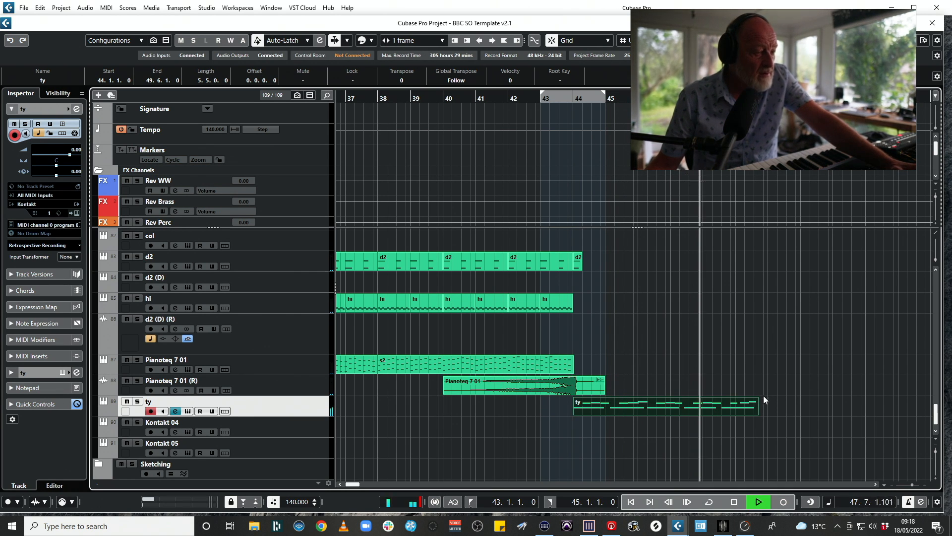
key("space")
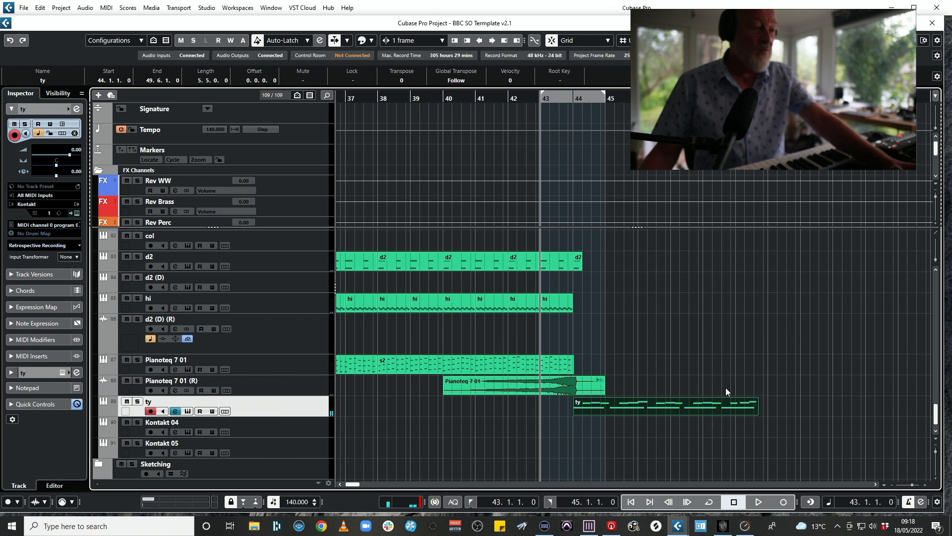
key("space")
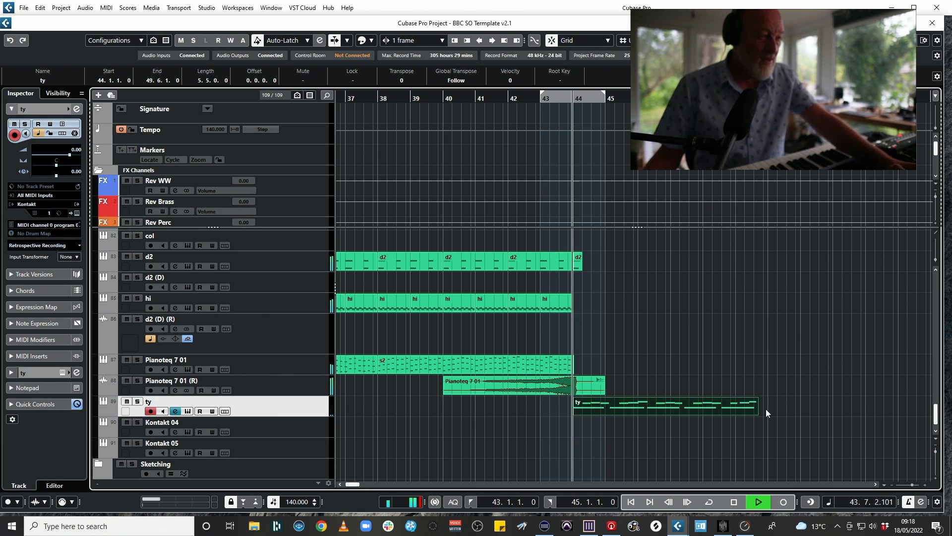
scroll(767, 408, "up", 10)
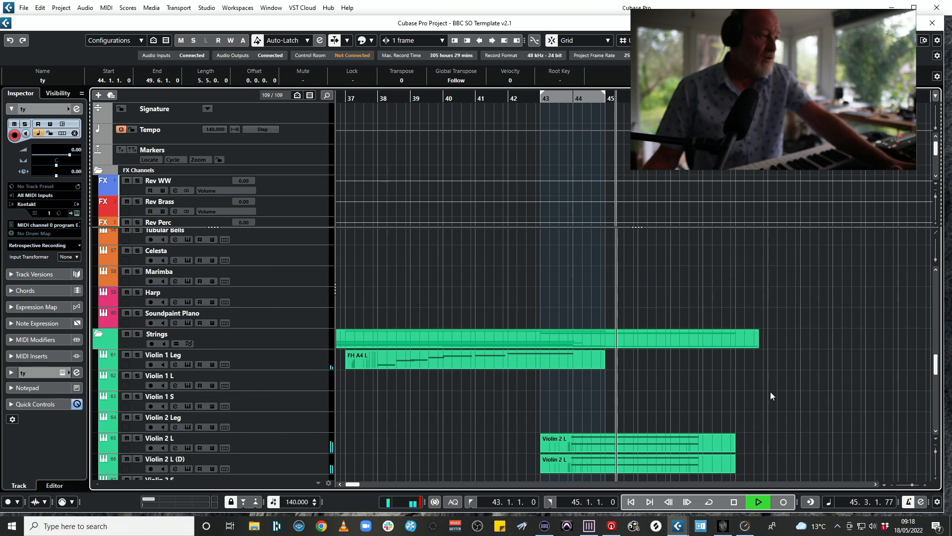
scroll(771, 395, "up", 5)
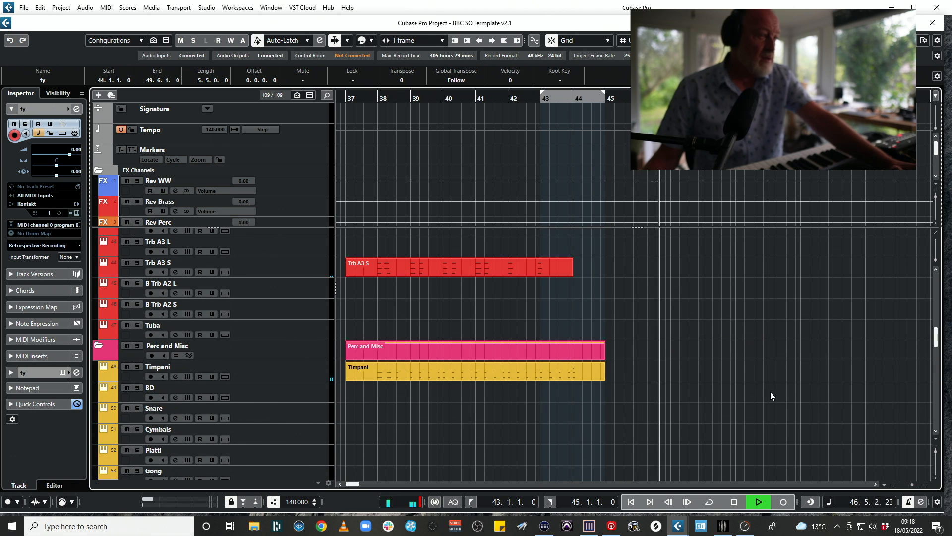
key("space")
Step: Insert a 4/4 time signature at bar 44 on the Signature track and play the transition from bar 43
scroll(668, 245, "up", 5)
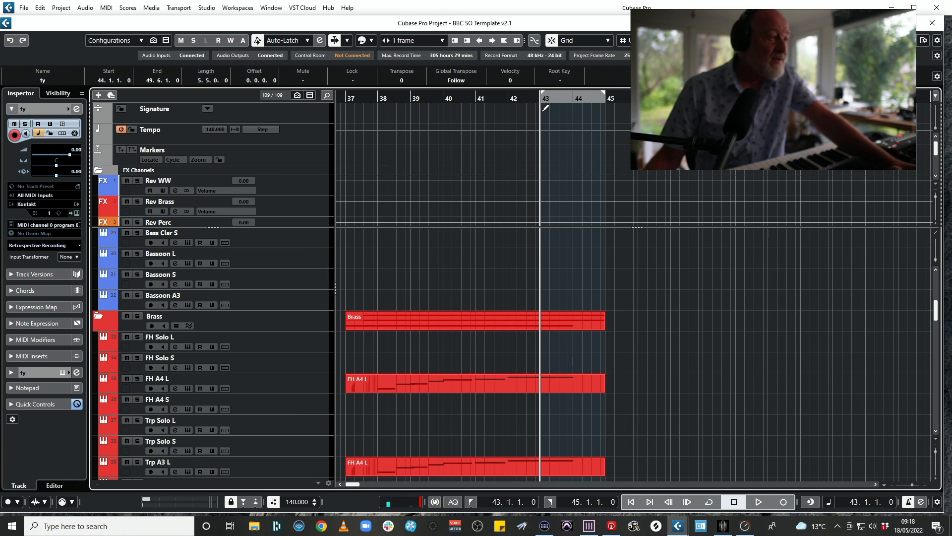
left_click(573, 108)
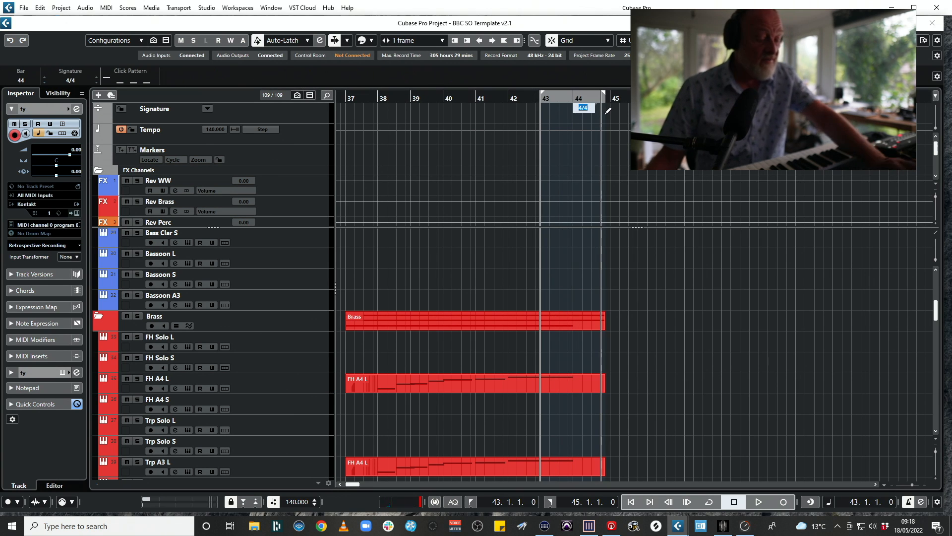
key("space")
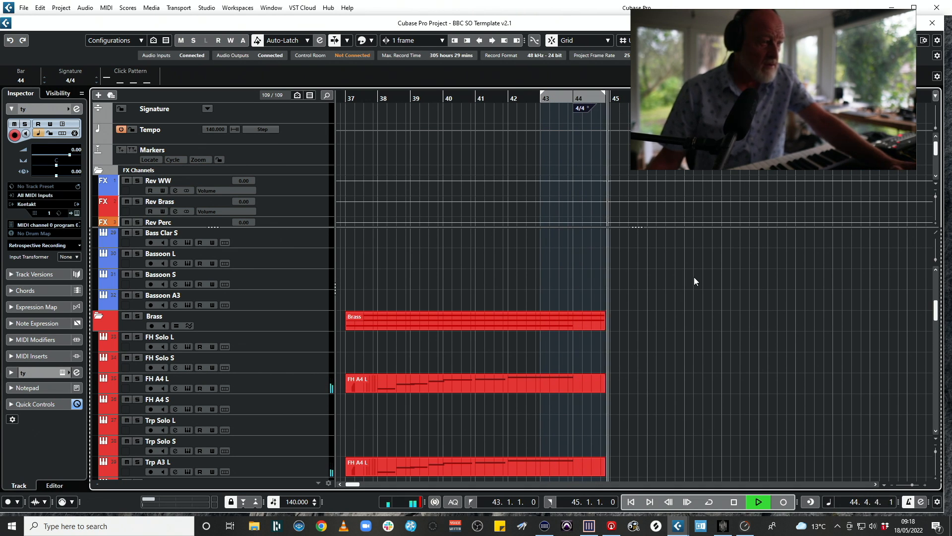
scroll(665, 280, "up", 3)
scroll(666, 280, "up", 3)
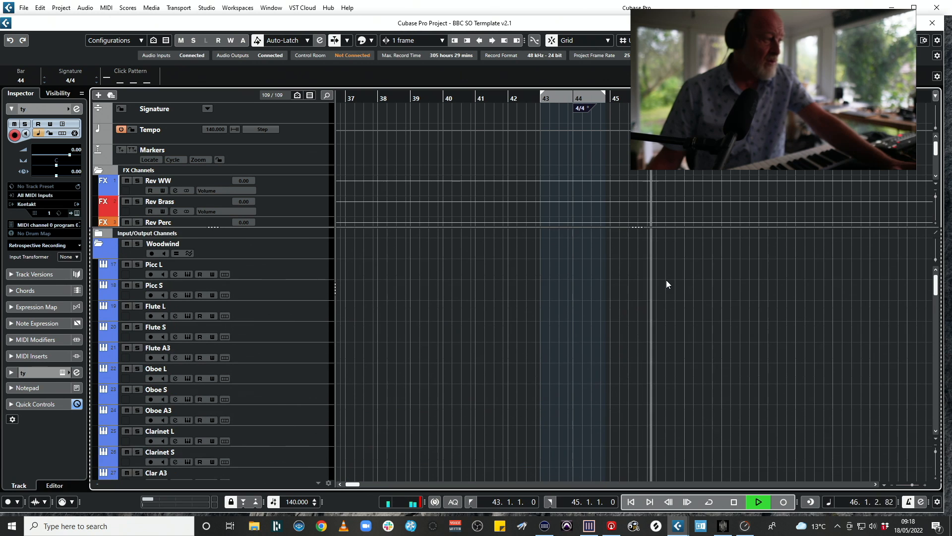
key("space")
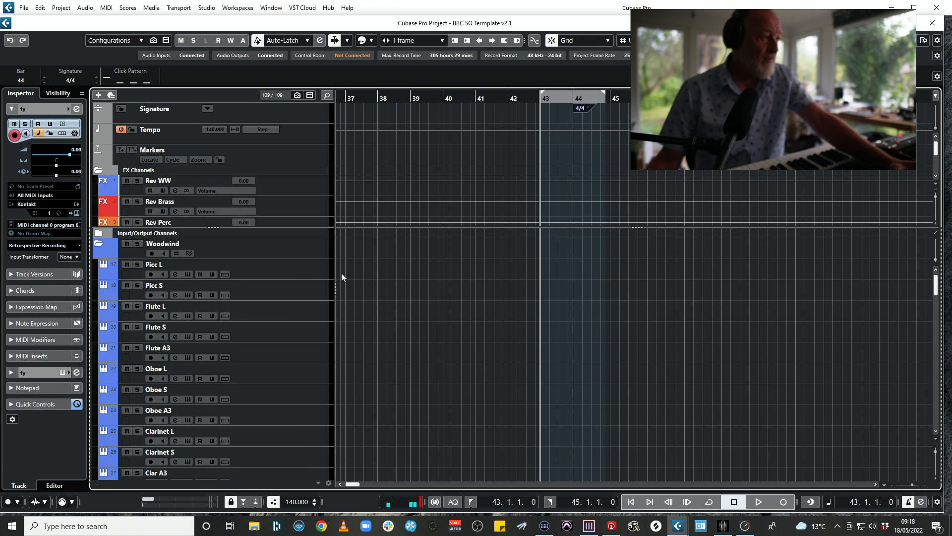
Step: Open the FH Solo L track's instrument, browse its brass presets and load Tenor Trombones a3
left_click(292, 277)
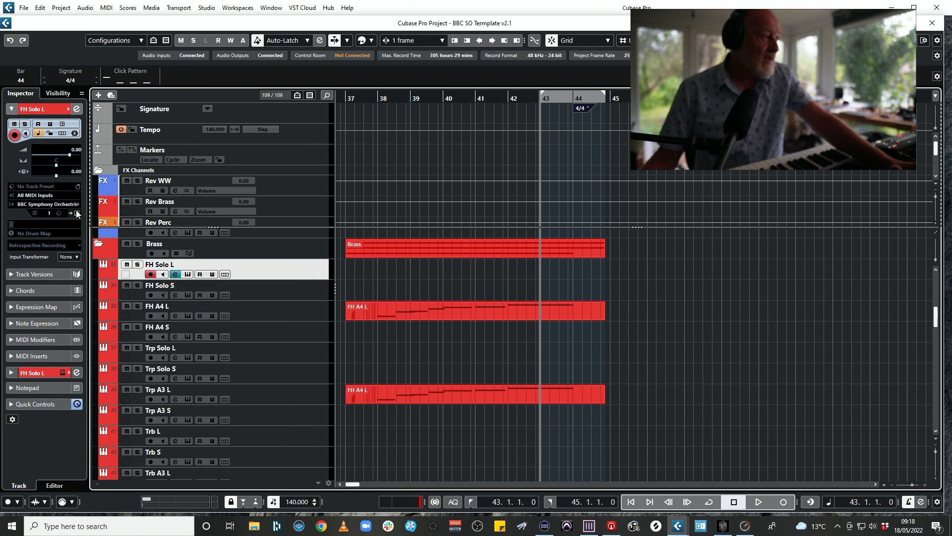
left_click(77, 212)
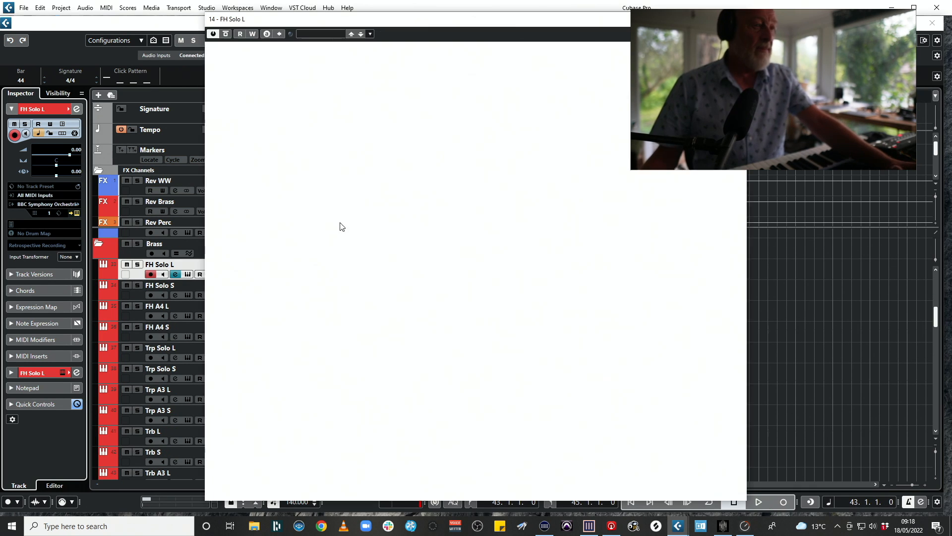
left_click(373, 77)
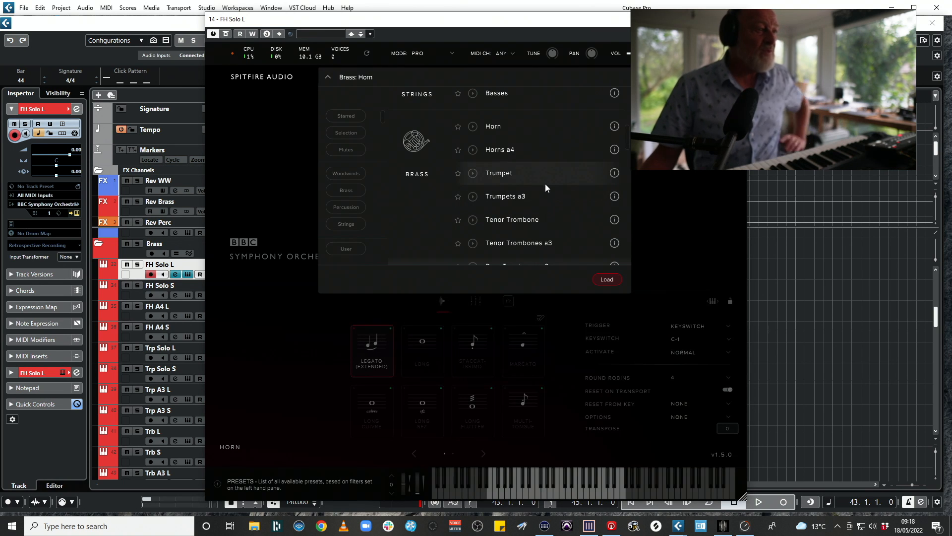
scroll(546, 188, "down", 6)
scroll(541, 198, "up", 3)
scroll(539, 194, "up", 5)
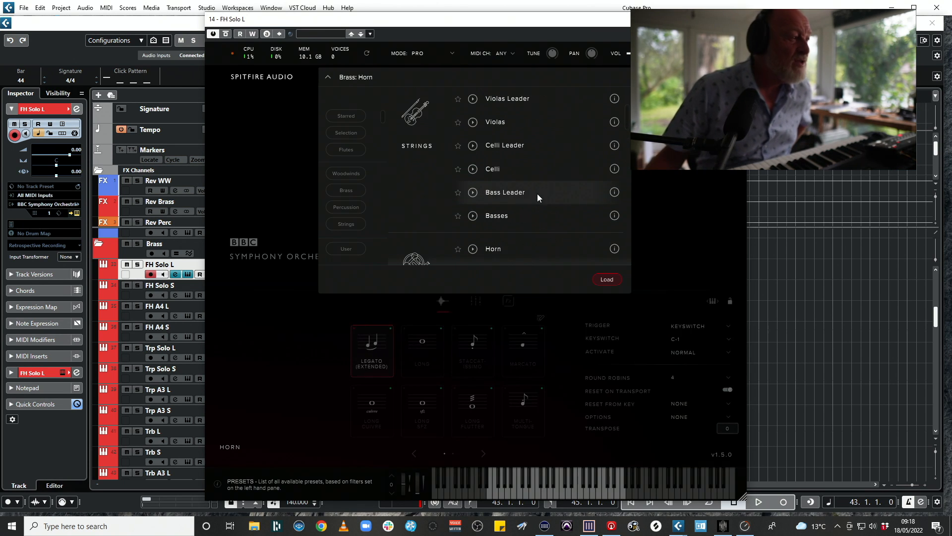
scroll(537, 193, "down", 3)
scroll(537, 198, "down", 5)
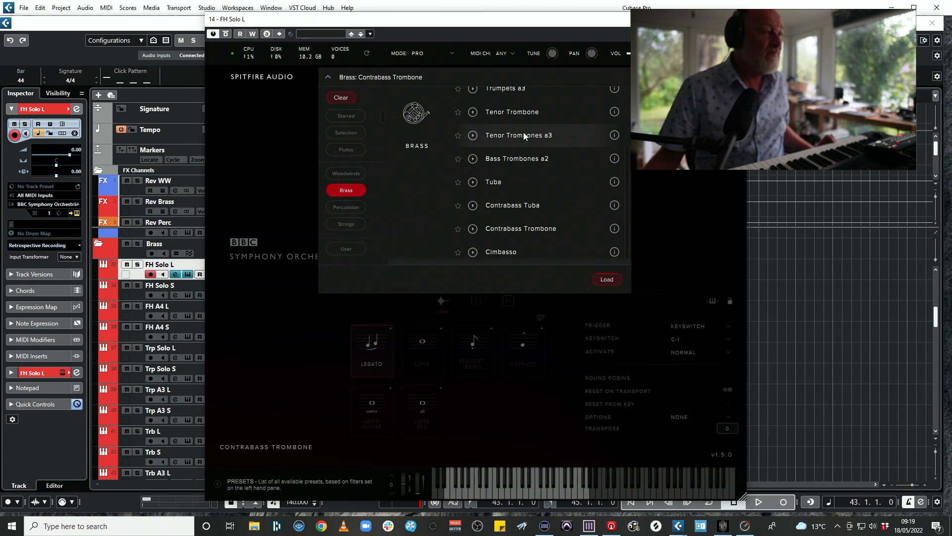
double_click(523, 135)
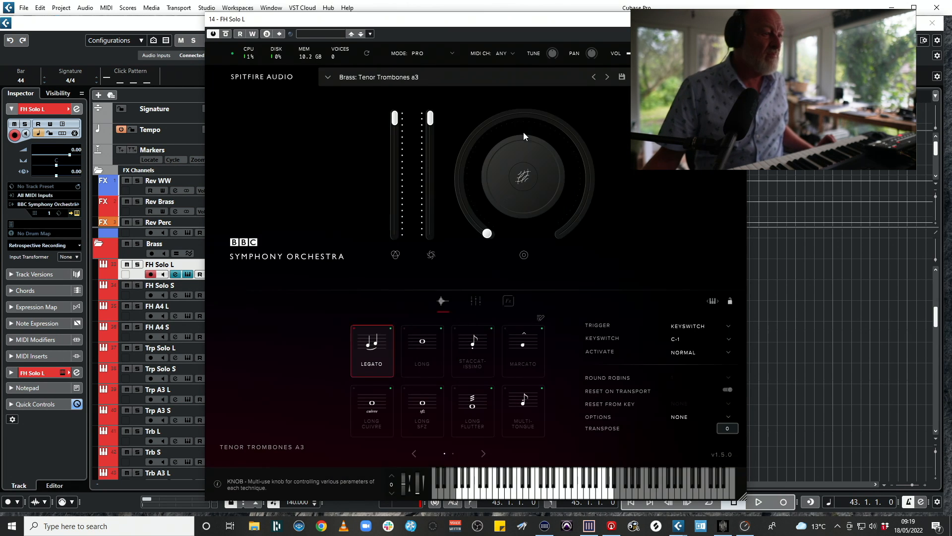
Step: Choose the Long (Muted) technique for Tenor Trombones a3 and record a part on the FH Solo L track from bar 43
left_click(484, 453)
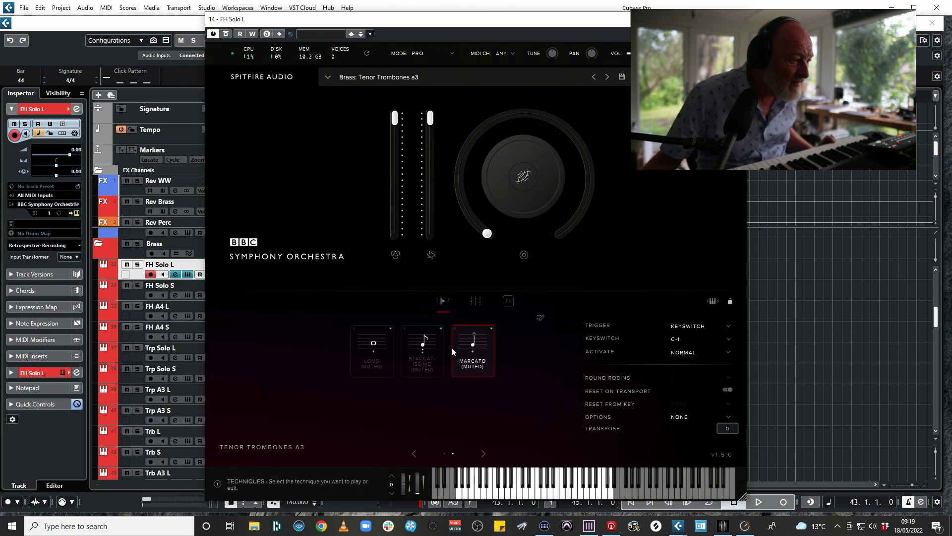
left_click(425, 353)
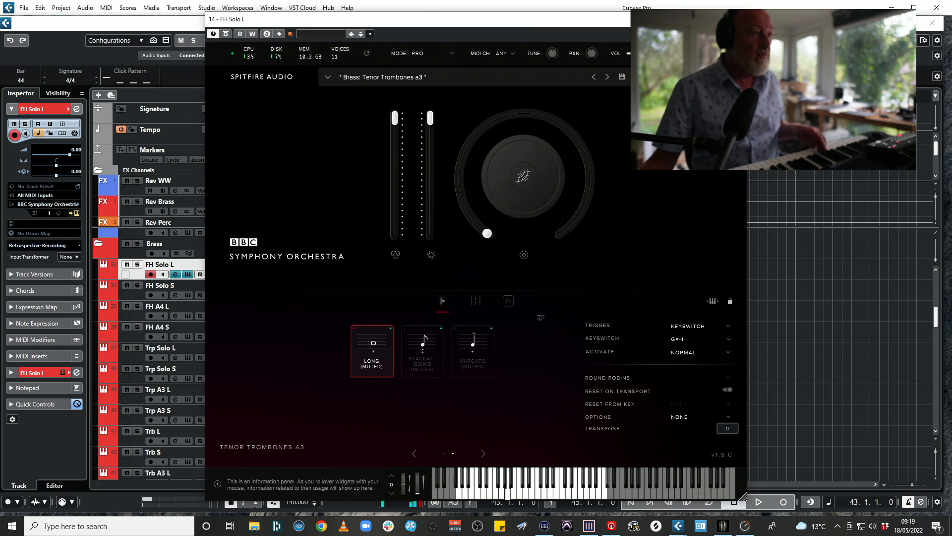
left_click(737, 19)
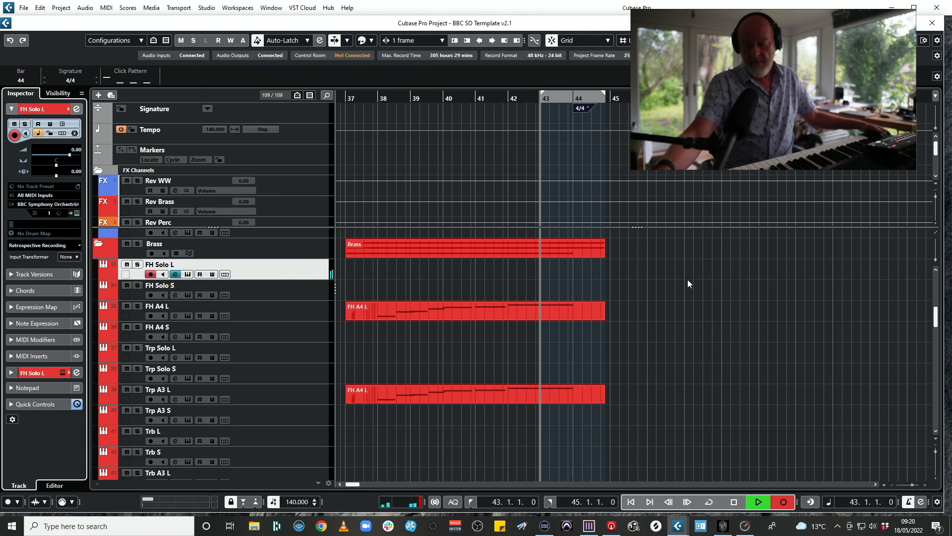
key("KP_Multiply")
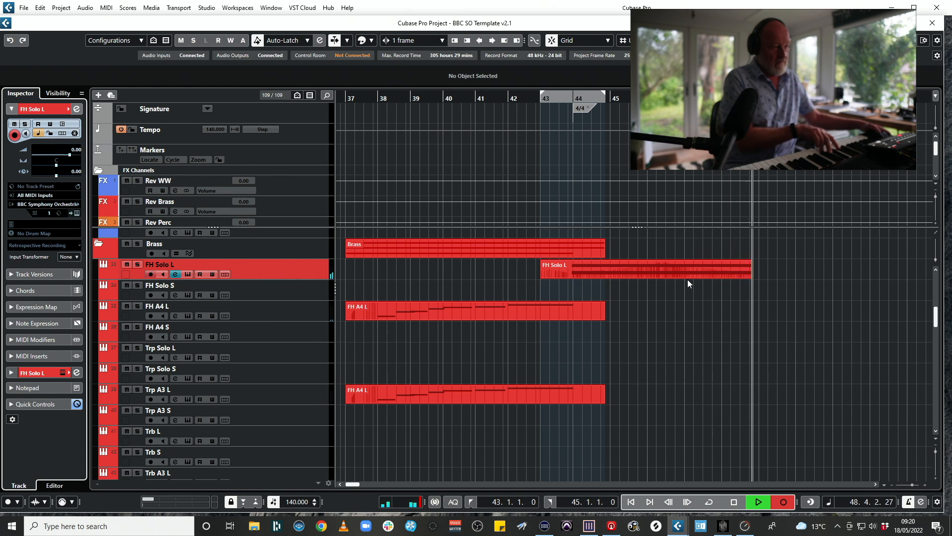
key("space")
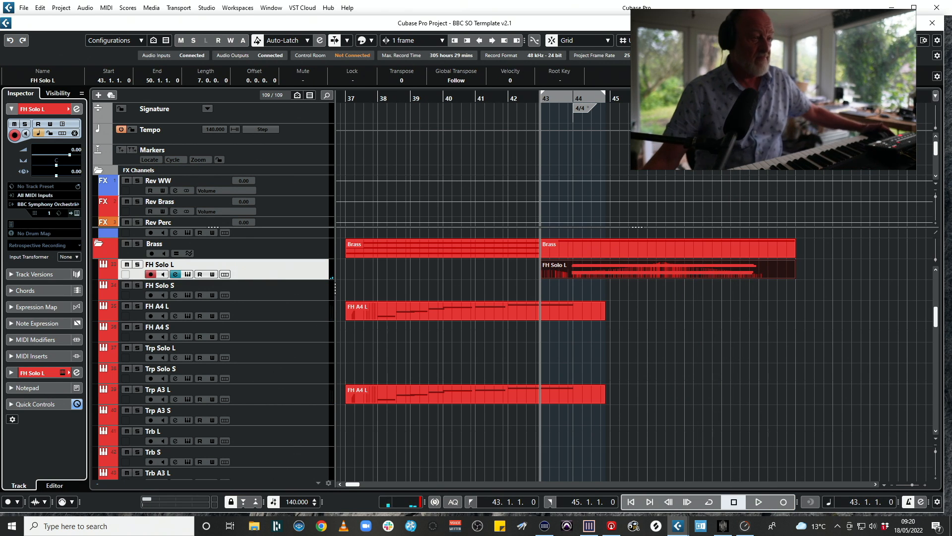
Step: Record a bass line on the Basses L track from bar 43 and copy it to the Bassoon A3 track
scroll(742, 367, "down", 10)
scroll(744, 379, "down", 6)
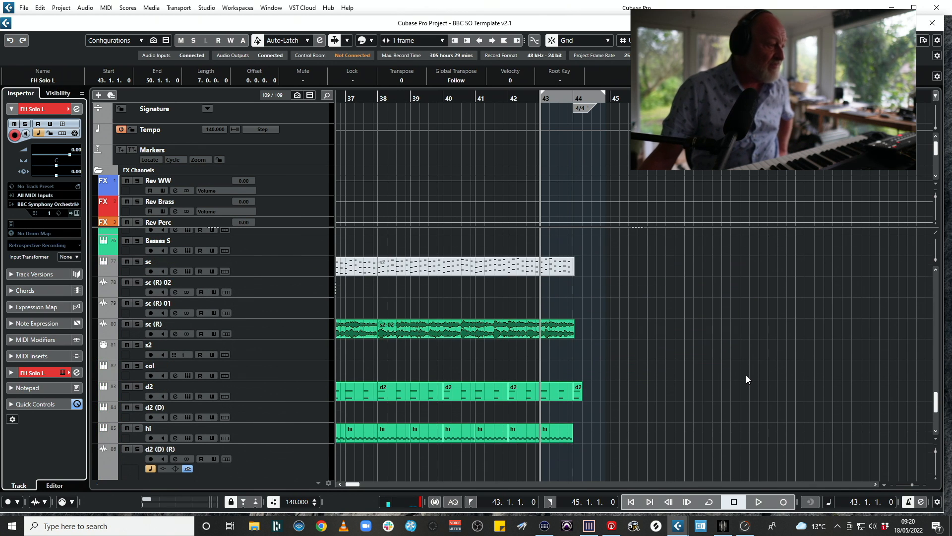
scroll(748, 380, "up", 1)
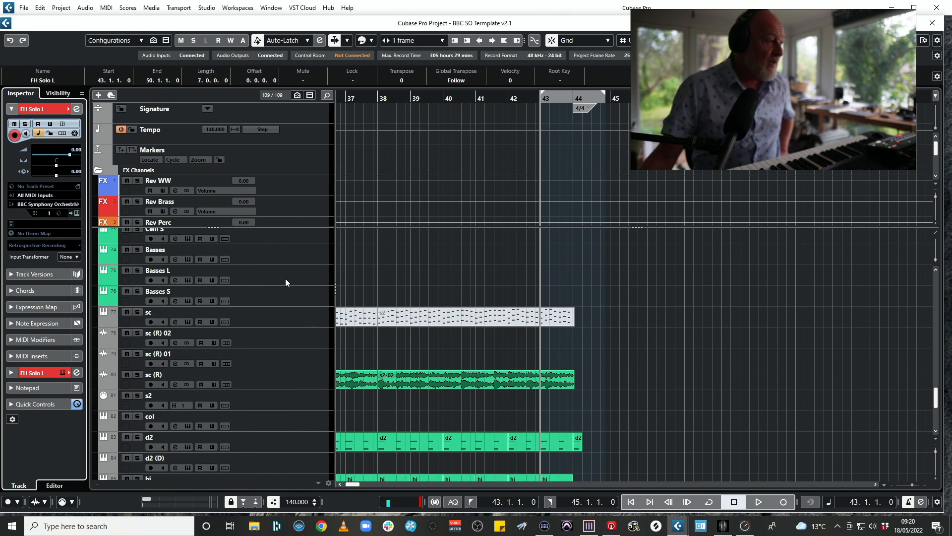
left_click(297, 272)
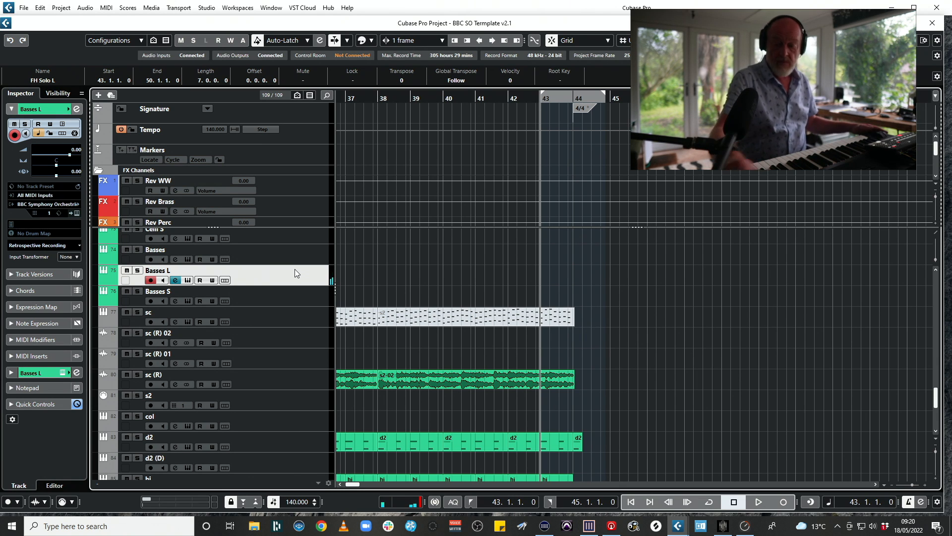
key("space")
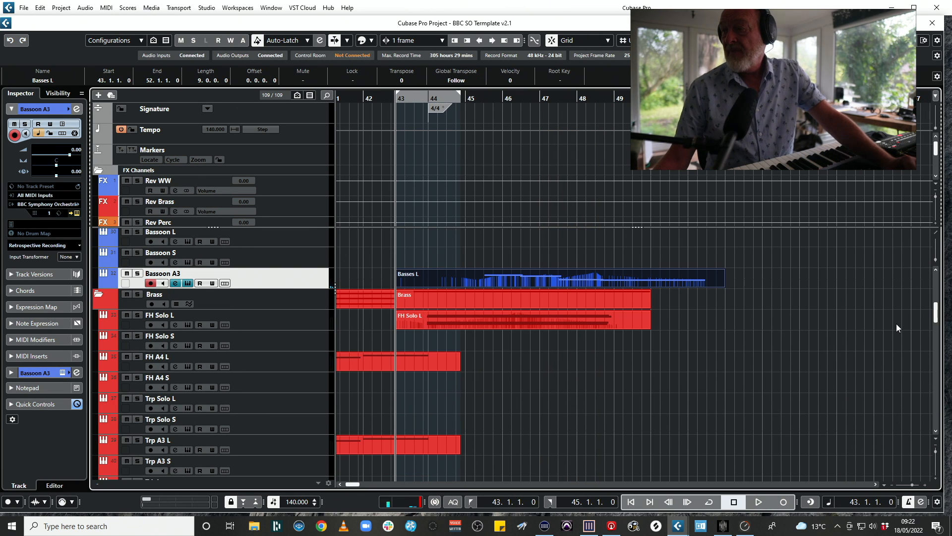
key("space")
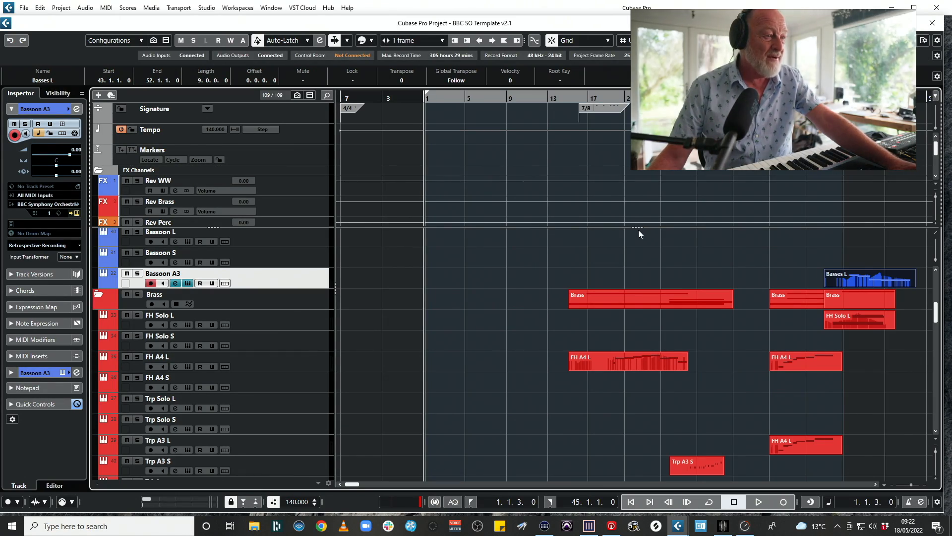
Step: Enlarge the main track area and show only the tracks that contain events while playing the project from bar 1
left_click_drag(639, 227, 546, 165)
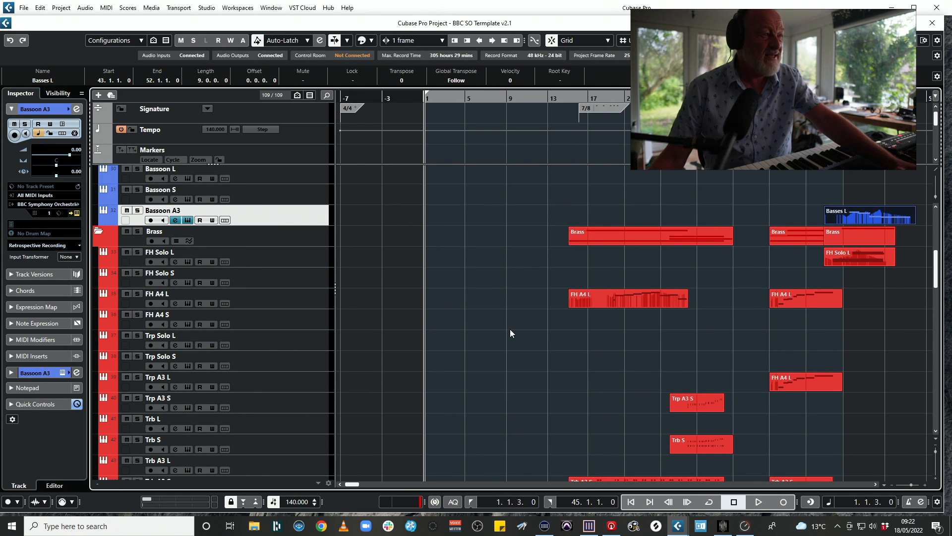
key("space")
scroll(599, 414, "down", 10)
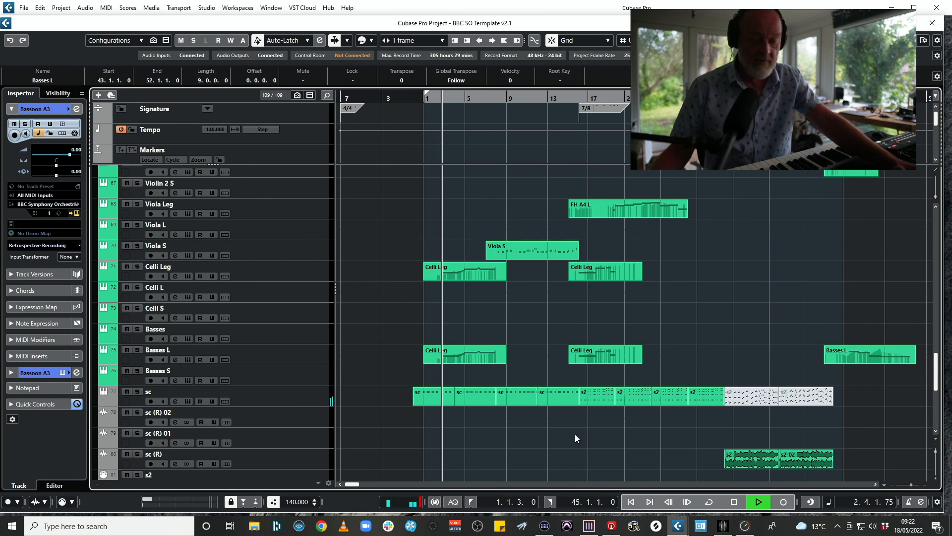
key("shift+d")
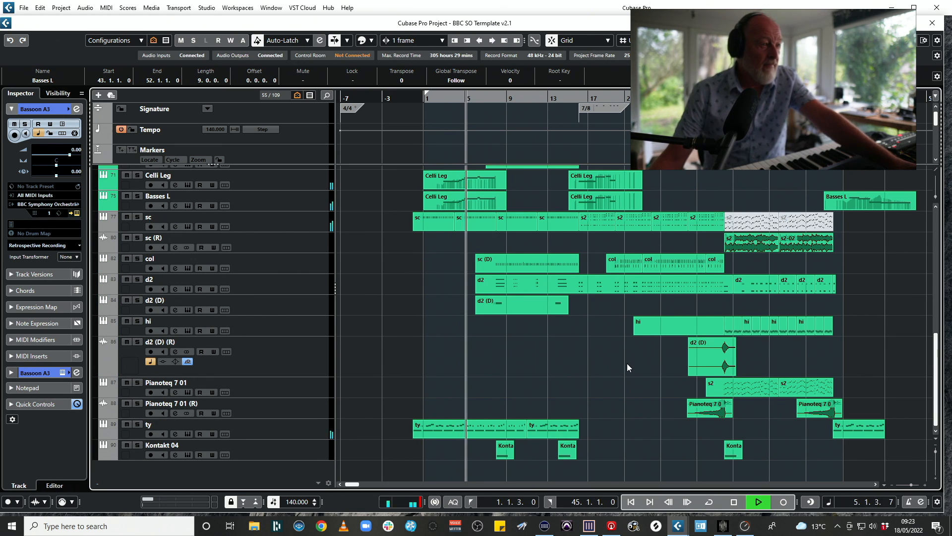
Step: Listen through the arrangement past bar 44, following the string, brass and percussion tracks along the timeline
scroll(627, 366, "up", 3)
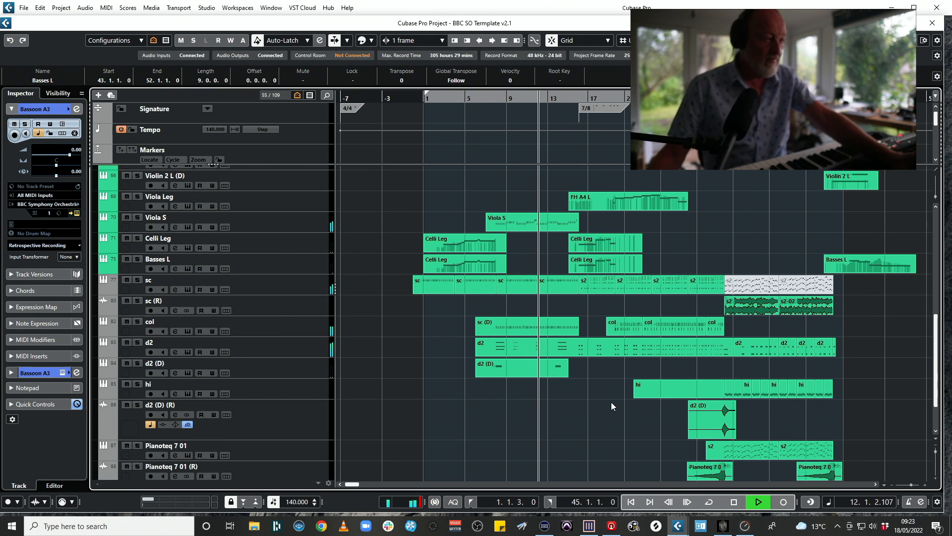
key("f")
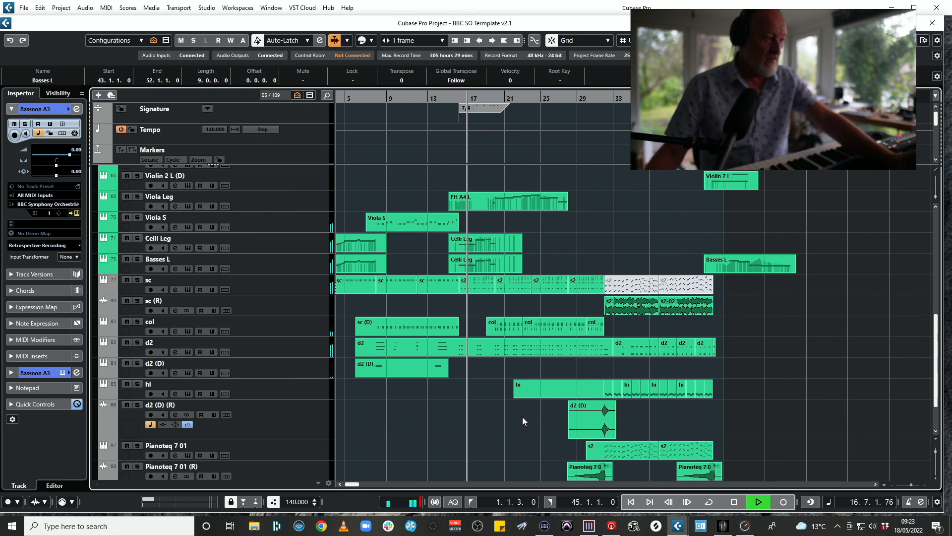
scroll(523, 417, "up", 5)
scroll(522, 417, "up", 5)
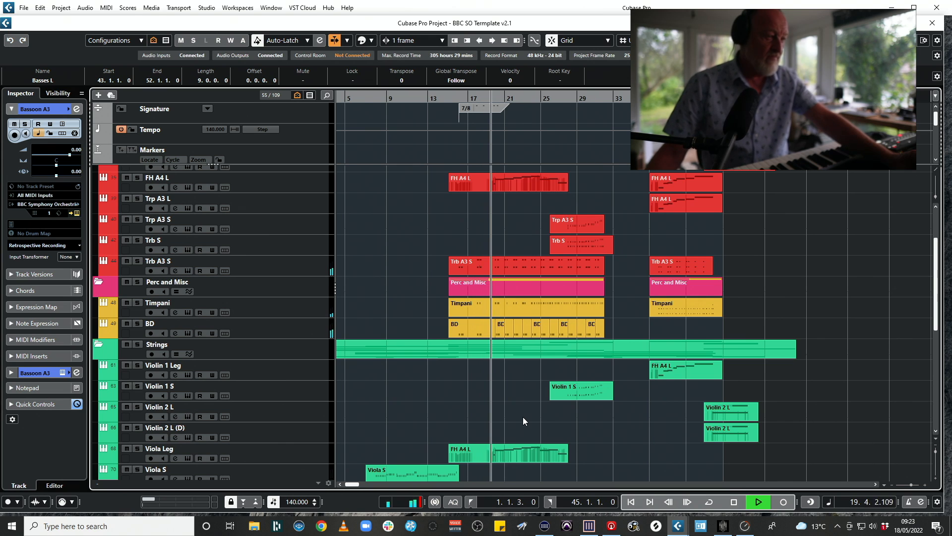
scroll(523, 417, "down", 3)
scroll(522, 417, "down", 3)
scroll(522, 418, "up", 8)
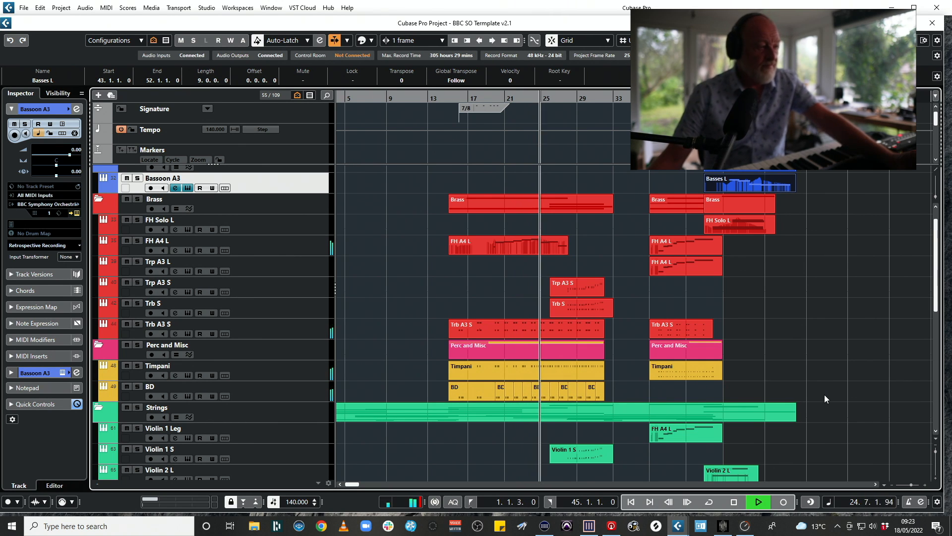
scroll(823, 394, "right", 2)
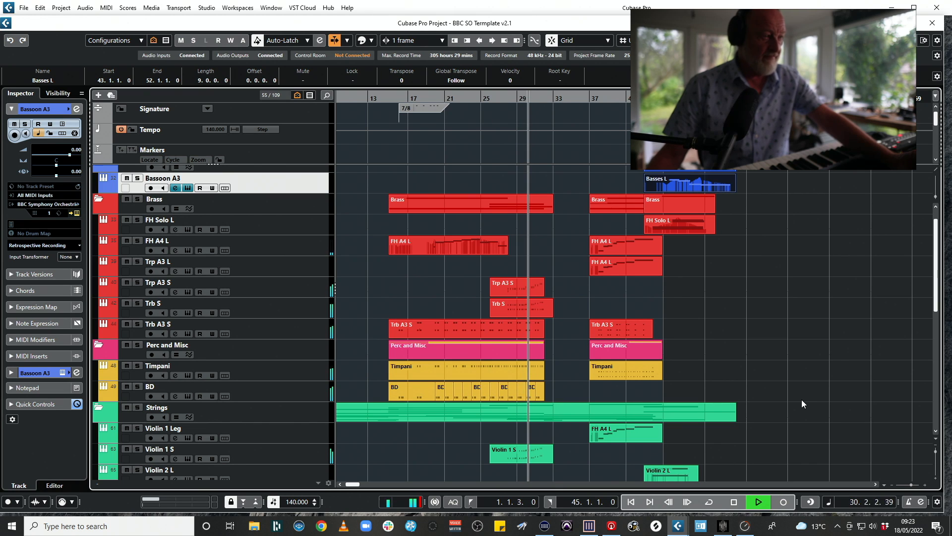
scroll(808, 401, "right", 2)
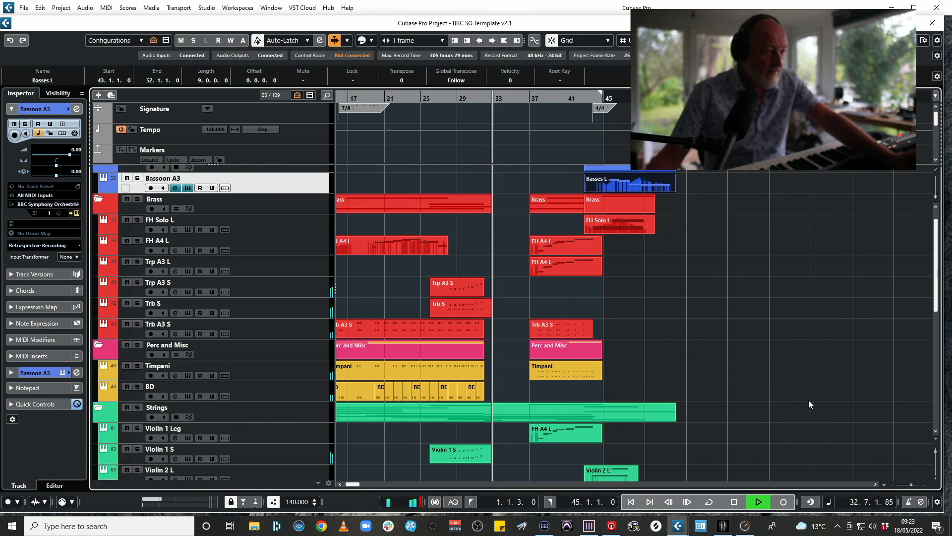
scroll(770, 420, "down", 5)
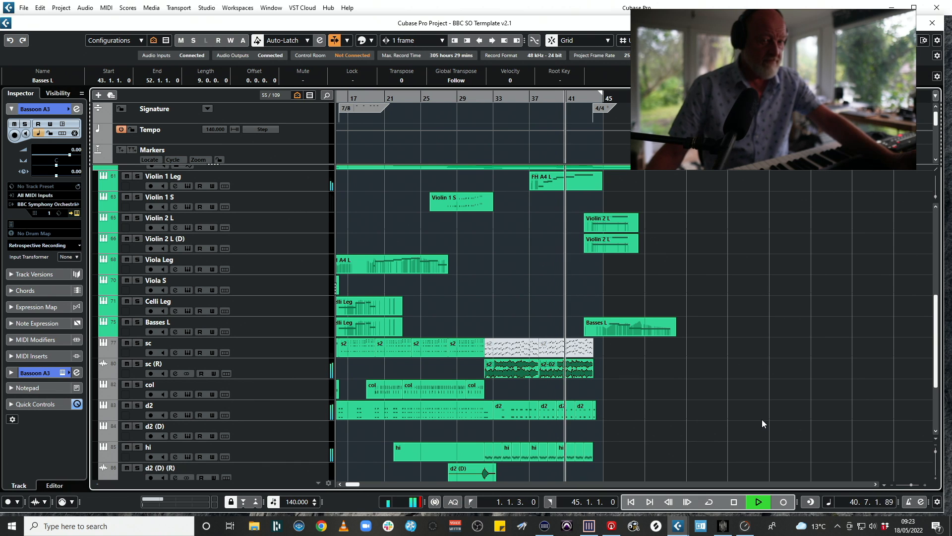
scroll(762, 423, "right", 3)
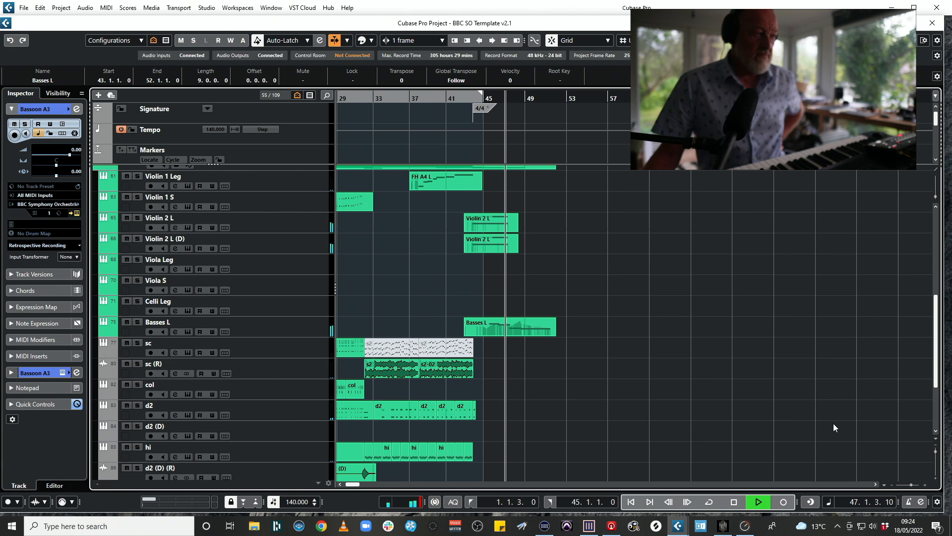
scroll(804, 425, "down", 3)
scroll(800, 423, "up", 6)
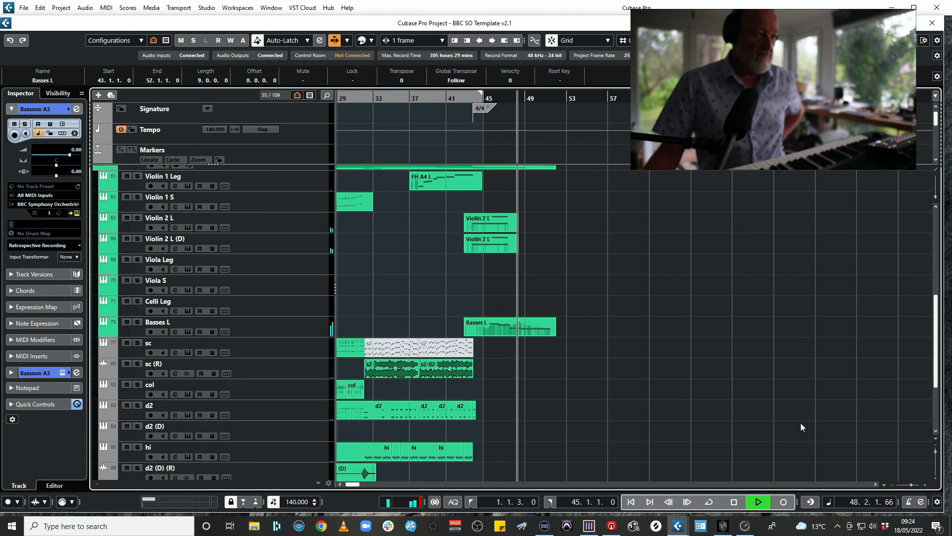